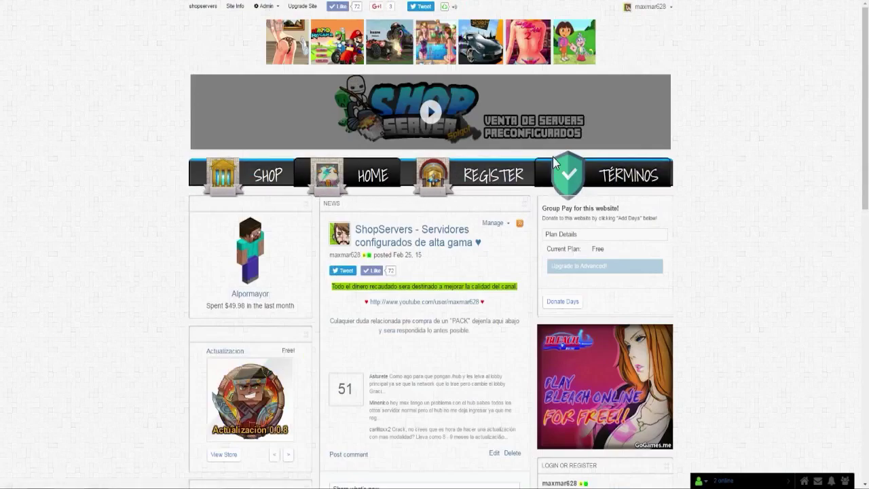
- Open the Module Manager of the Minecraft website and review its module list and module limit
{"action": "scroll", "coordinate": [707, 288], "scroll_direction": "down", "scroll_amount": 3}
{"action": "scroll", "coordinate": [706, 288], "scroll_direction": "up", "scroll_amount": 3}
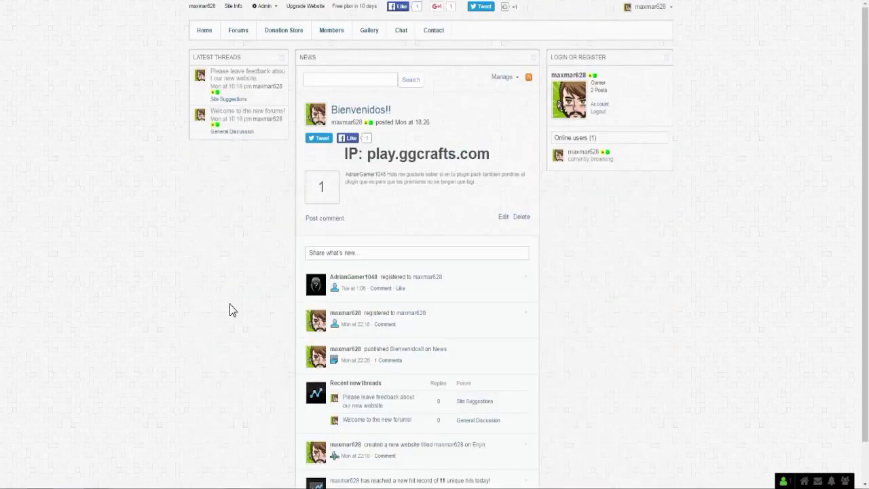
{"action": "mouse_move", "coordinate": [265, 12]}
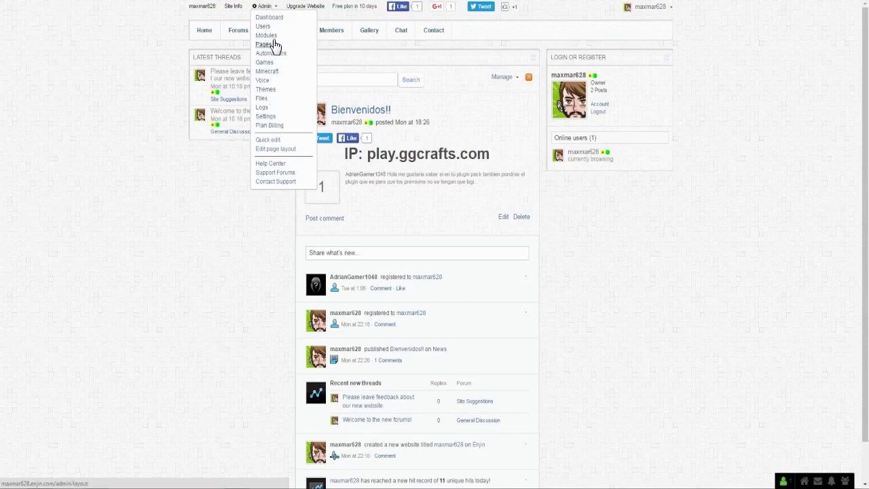
{"action": "left_click", "coordinate": [272, 37]}
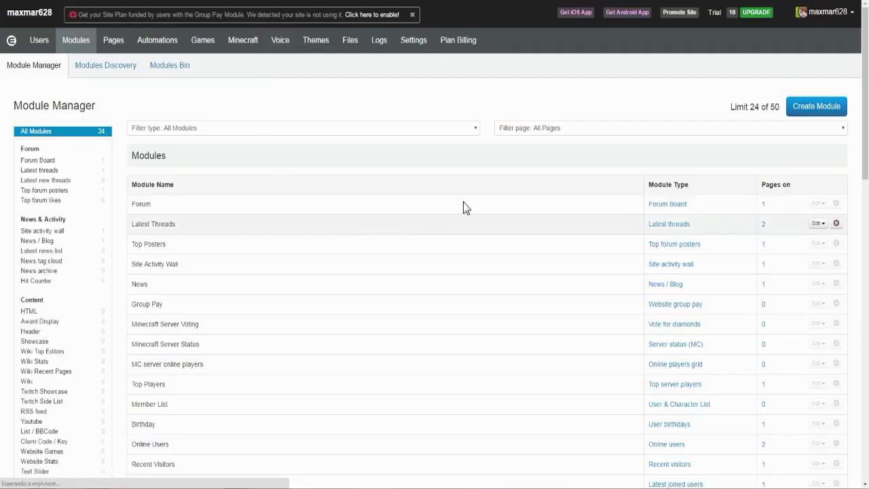
{"action": "scroll", "coordinate": [423, 140], "scroll_direction": "down", "scroll_amount": 7}
{"action": "scroll", "coordinate": [424, 141], "scroll_direction": "up", "scroll_amount": 7}
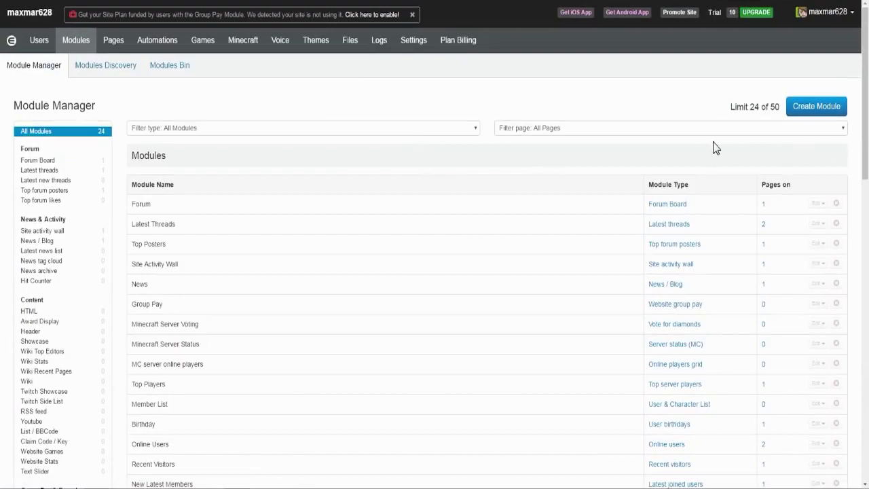
{"action": "double_click", "coordinate": [753, 106]}
{"action": "left_click", "coordinate": [723, 118]}
- Delete the Top Posters and Group Pay modules from the module list
{"action": "scroll", "coordinate": [722, 119], "scroll_direction": "down", "scroll_amount": 1}
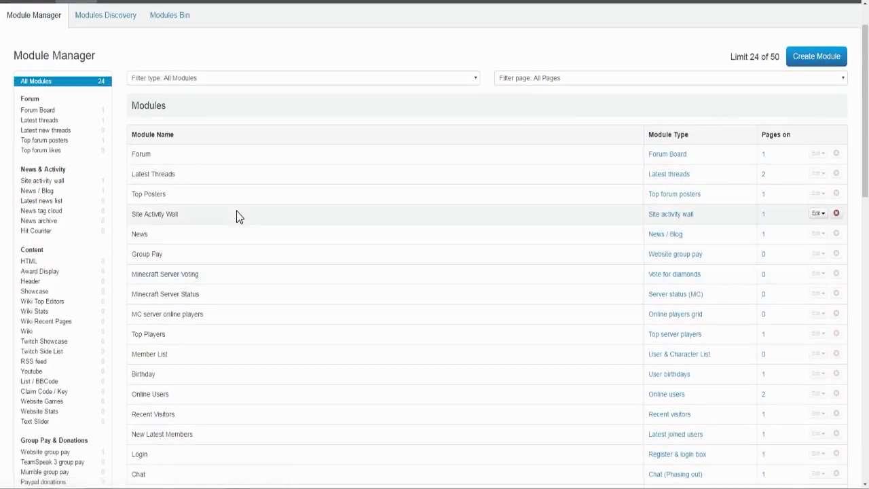
{"action": "scroll", "coordinate": [190, 212], "scroll_direction": "down", "scroll_amount": 1}
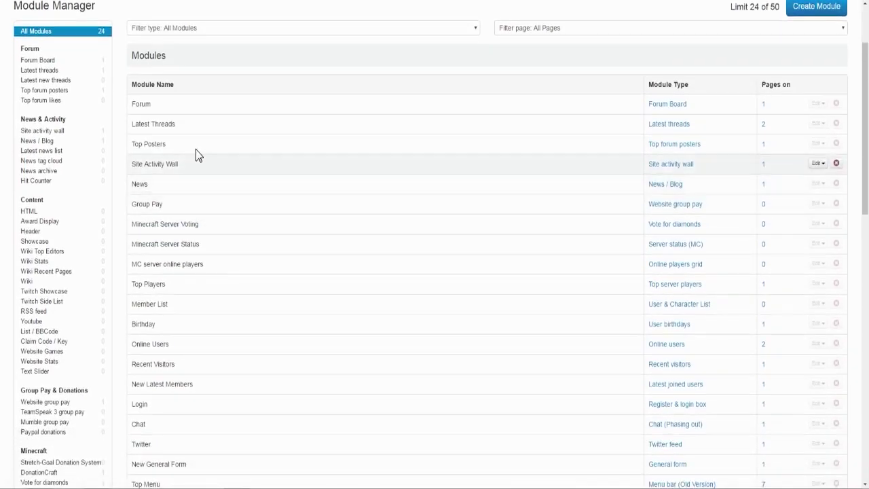
{"action": "left_click", "coordinate": [837, 143]}
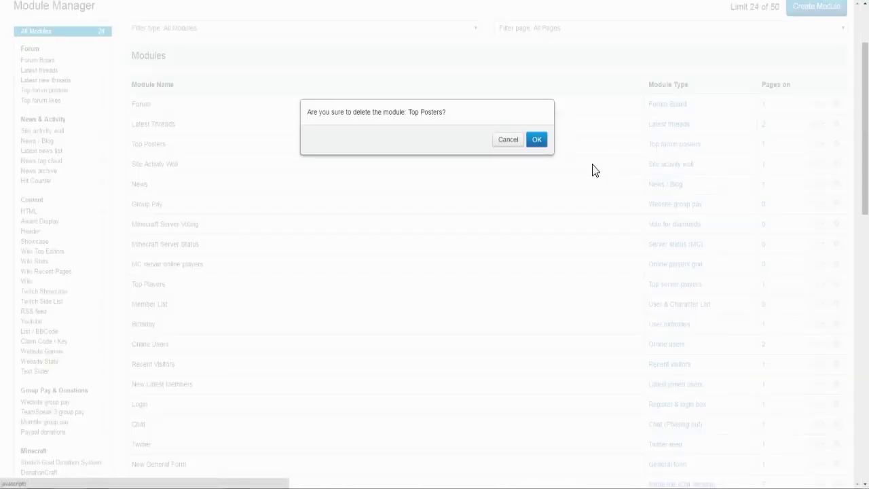
{"action": "left_click", "coordinate": [536, 139]}
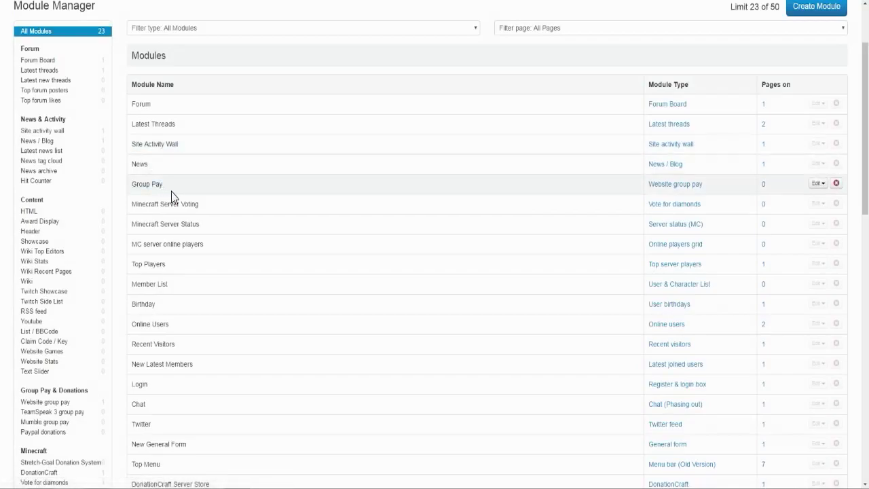
{"action": "left_click", "coordinate": [835, 185]}
{"action": "left_click", "coordinate": [536, 140]}
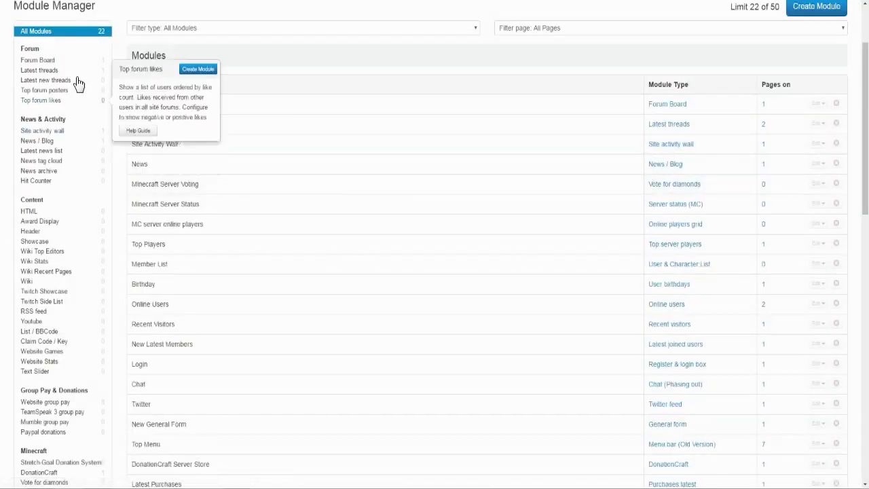
- Delete the Minecraft Server Voting and Minecraft Server Status modules from the module list
{"action": "scroll", "coordinate": [34, 332], "scroll_direction": "down", "scroll_amount": 5}
{"action": "scroll", "coordinate": [37, 339], "scroll_direction": "down", "scroll_amount": 7}
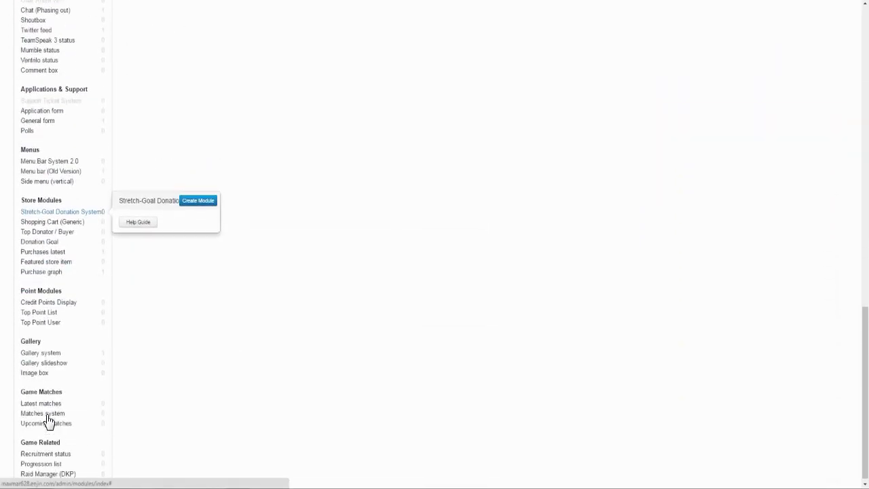
{"action": "scroll", "coordinate": [48, 414], "scroll_direction": "up", "scroll_amount": 3}
{"action": "scroll", "coordinate": [47, 313], "scroll_direction": "up", "scroll_amount": 10}
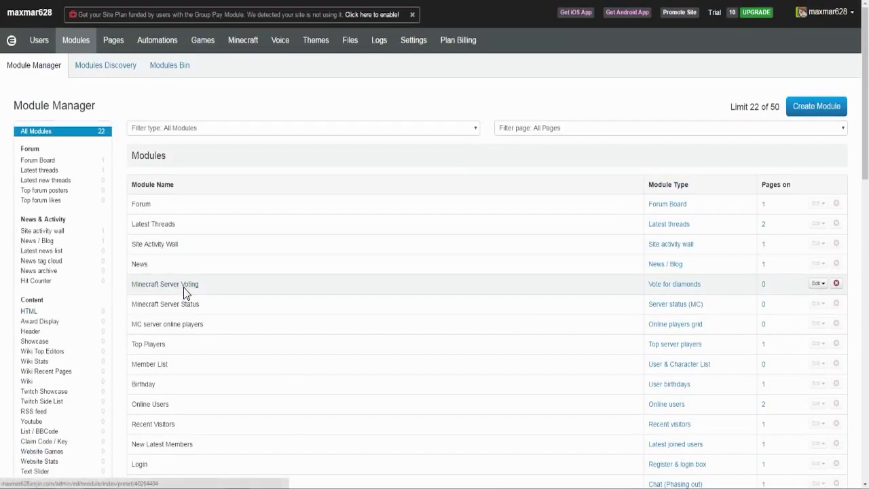
{"action": "left_click", "coordinate": [836, 283]}
{"action": "left_click", "coordinate": [537, 140]}
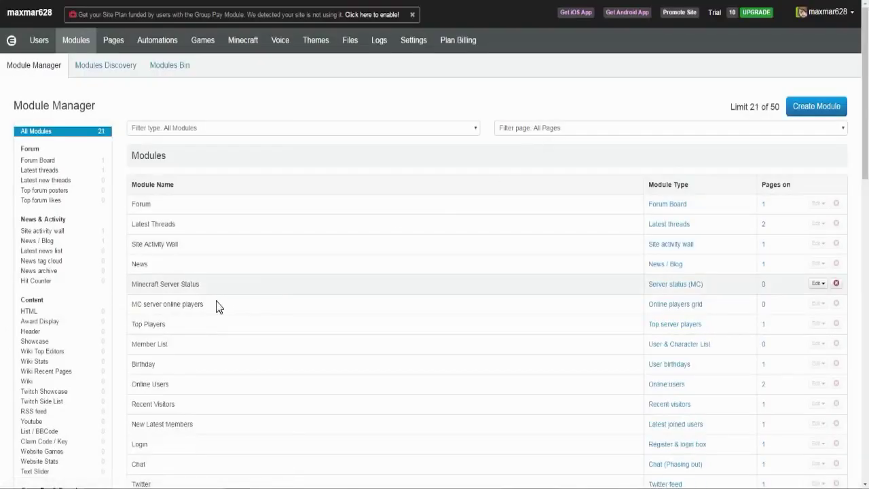
{"action": "left_click", "coordinate": [836, 283]}
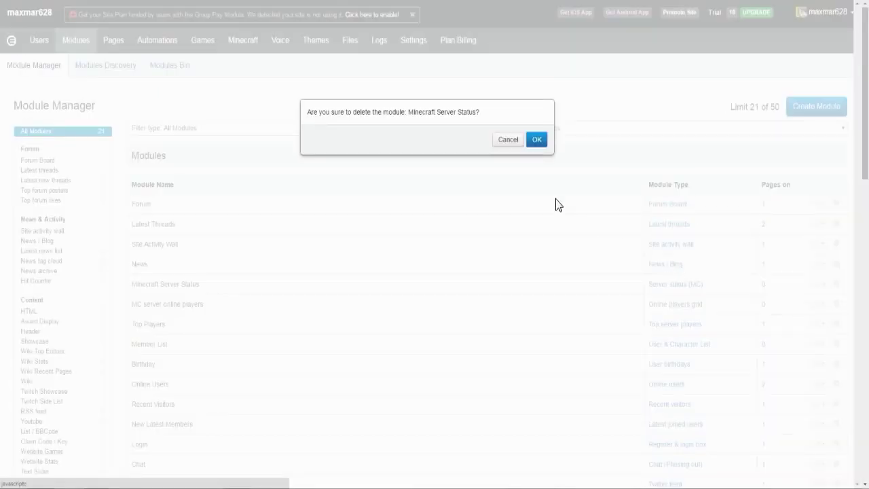
{"action": "left_click", "coordinate": [536, 142]}
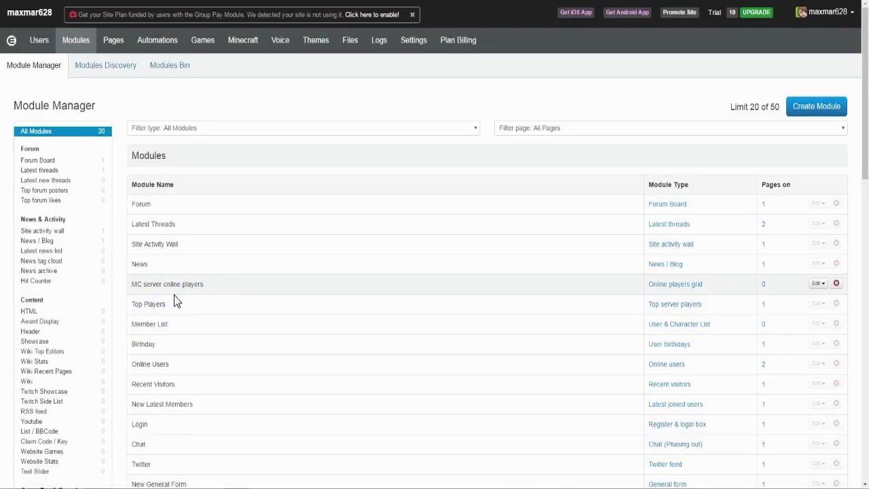
- Delete the MC server online players and Top Players modules from the module list
{"action": "left_click", "coordinate": [836, 283]}
{"action": "left_click", "coordinate": [535, 141]}
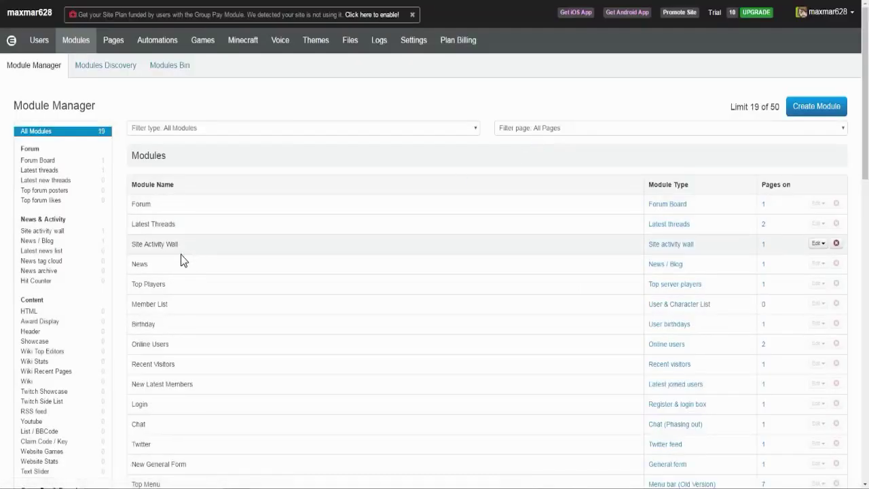
{"action": "left_click", "coordinate": [835, 283]}
{"action": "left_click", "coordinate": [536, 139]}
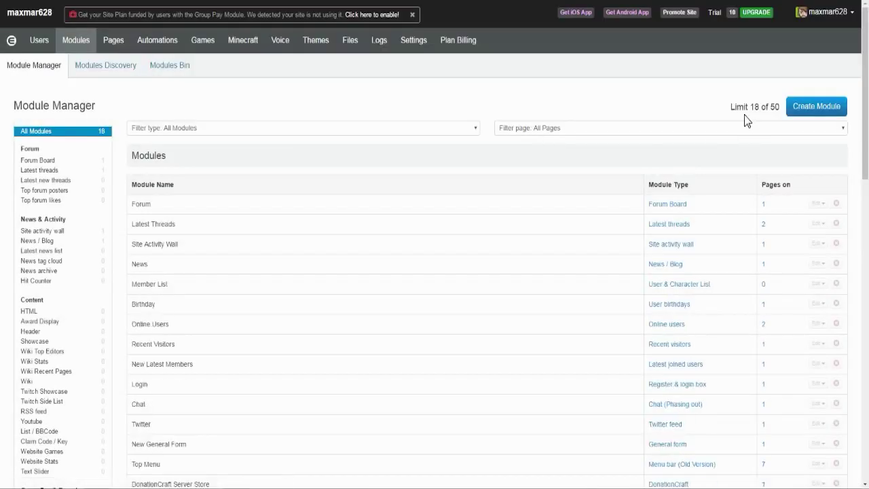
{"action": "scroll", "coordinate": [392, 296], "scroll_direction": "down", "scroll_amount": 5}
{"action": "scroll", "coordinate": [392, 299], "scroll_direction": "down", "scroll_amount": 1}
{"action": "scroll", "coordinate": [353, 326], "scroll_direction": "up", "scroll_amount": 5}
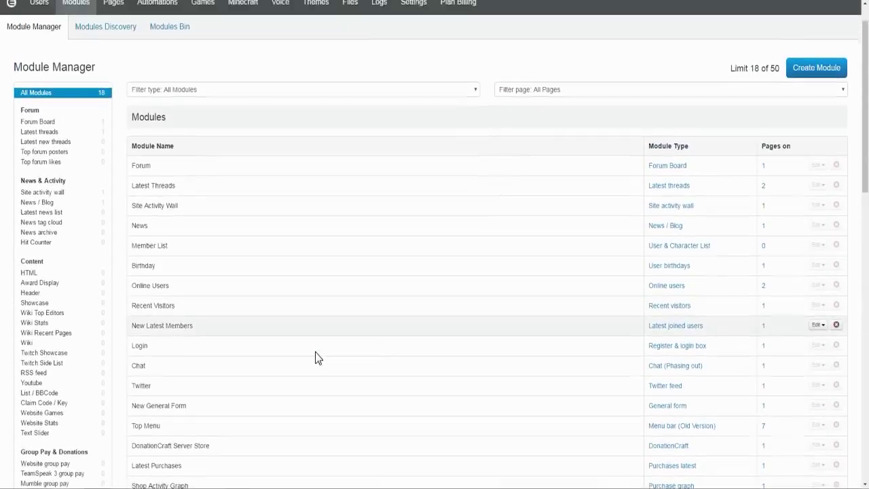
{"action": "scroll", "coordinate": [231, 281], "scroll_direction": "down", "scroll_amount": 2}
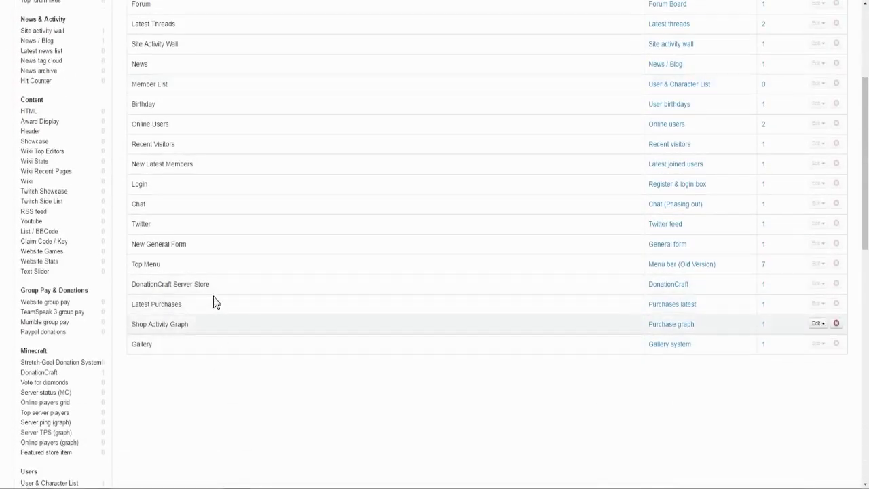
{"action": "scroll", "coordinate": [233, 235], "scroll_direction": "up", "scroll_amount": 3}
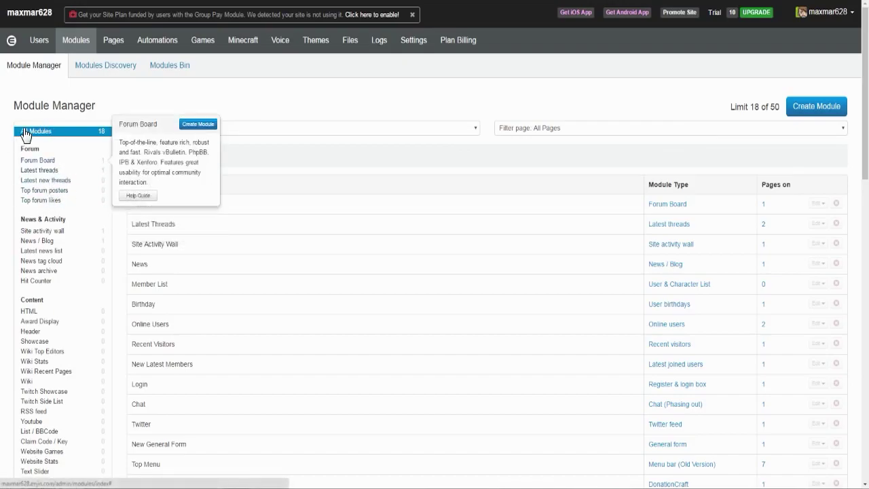
- Create a Menu Bar System 2.0 module named "MENU 2.0" followed by the site name
{"action": "scroll", "coordinate": [81, 140], "scroll_direction": "down", "scroll_amount": 1}
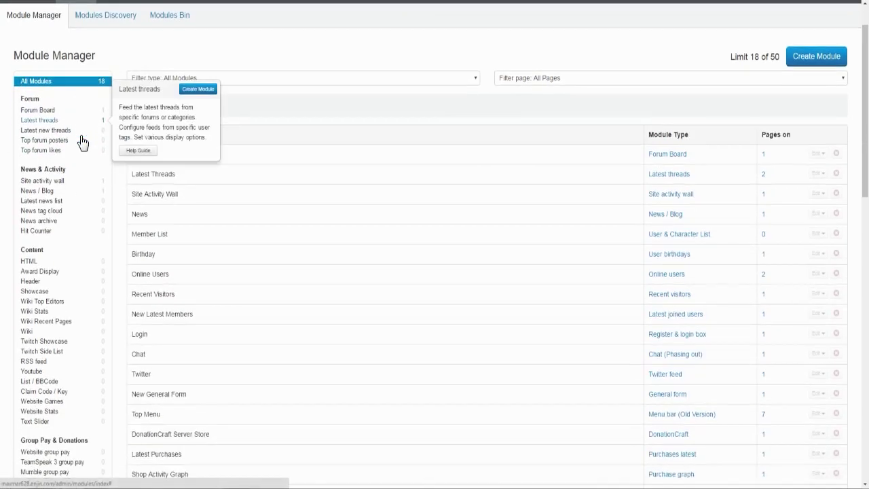
{"action": "scroll", "coordinate": [82, 146], "scroll_direction": "down", "scroll_amount": 1}
{"action": "scroll", "coordinate": [81, 149], "scroll_direction": "down", "scroll_amount": 4}
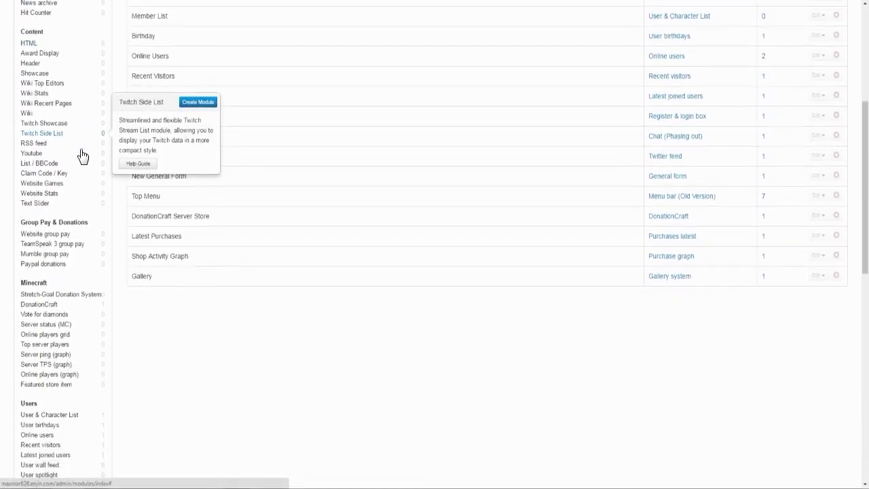
{"action": "scroll", "coordinate": [82, 155], "scroll_direction": "down", "scroll_amount": 4}
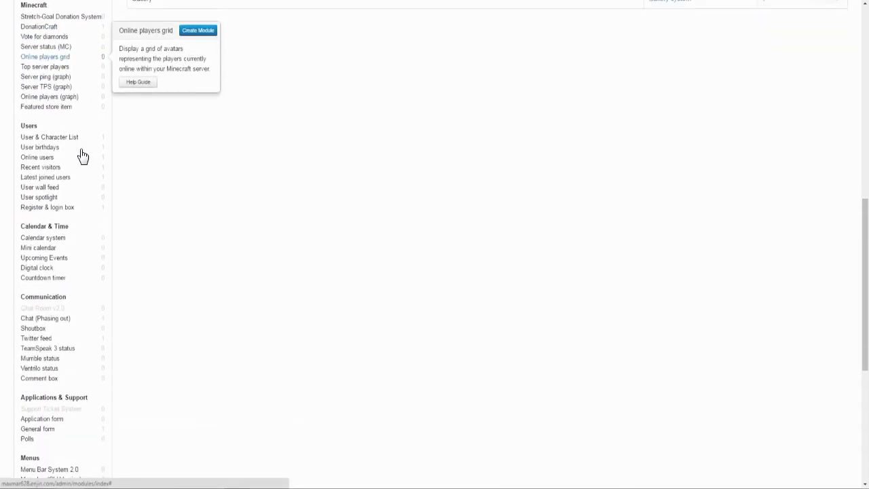
{"action": "scroll", "coordinate": [81, 156], "scroll_direction": "down", "scroll_amount": 1}
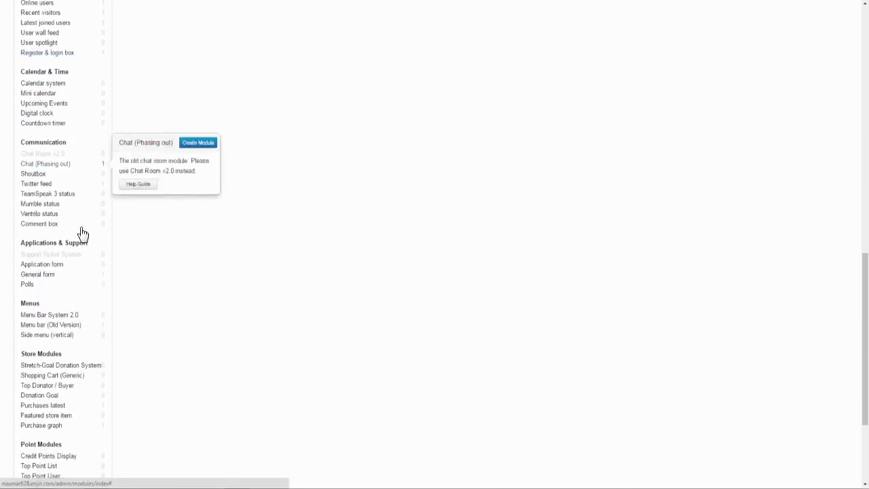
{"action": "left_click_drag", "start_coordinate": [22, 304], "coordinate": [42, 306]}
{"action": "left_click", "coordinate": [43, 311]}
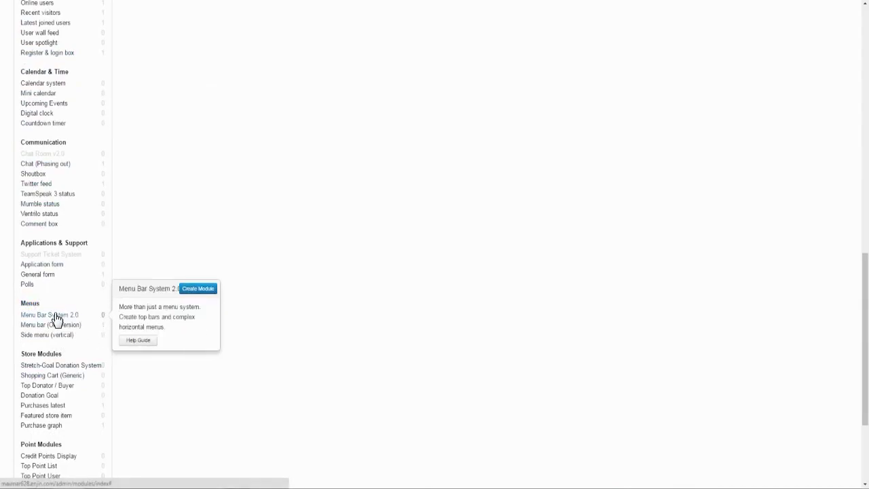
{"action": "left_click", "coordinate": [196, 289]}
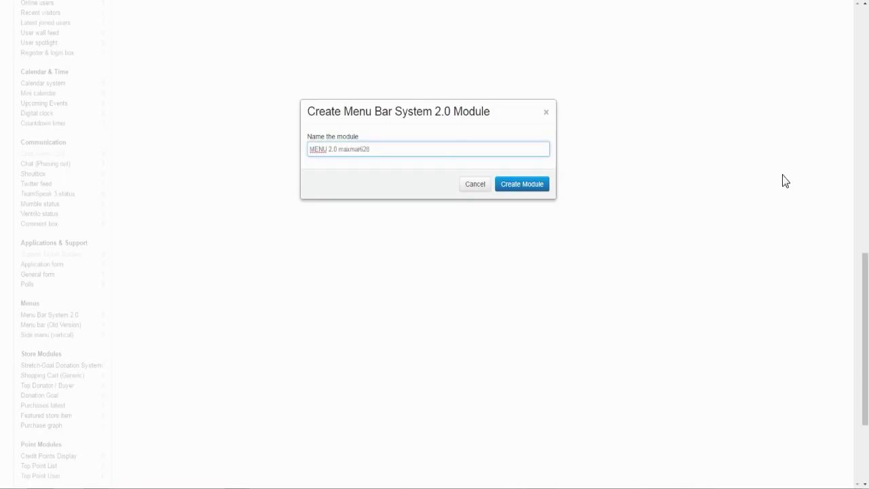
{"action": "left_click", "coordinate": [509, 184]}
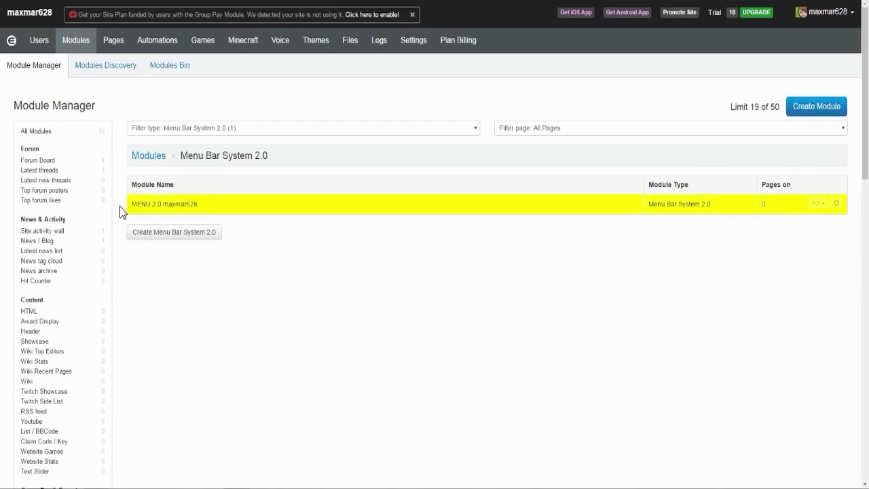
- Open the new menu module for editing and set up a menu item named HOME linked to the Home page
{"action": "left_click", "coordinate": [817, 205]}
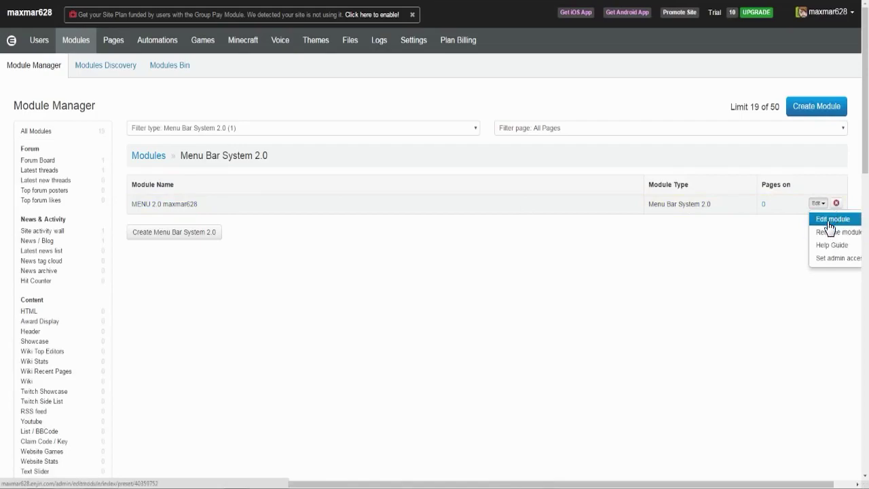
{"action": "left_click", "coordinate": [828, 220]}
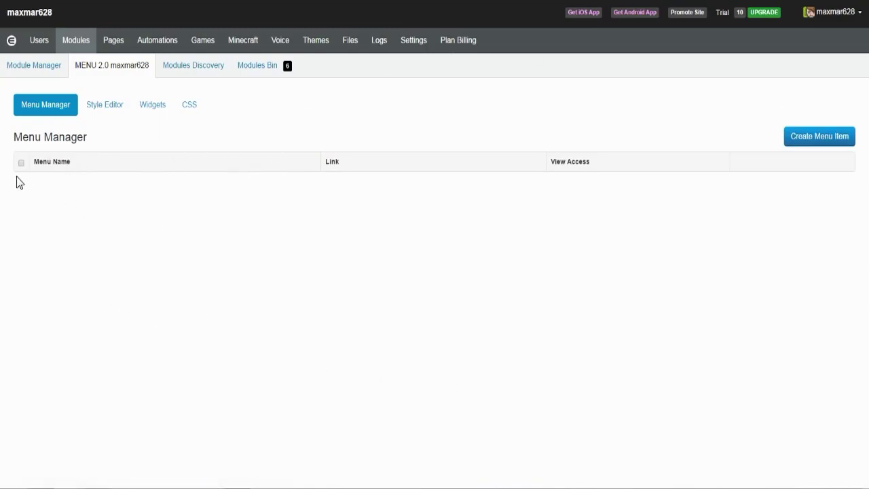
{"action": "left_click", "coordinate": [809, 146]}
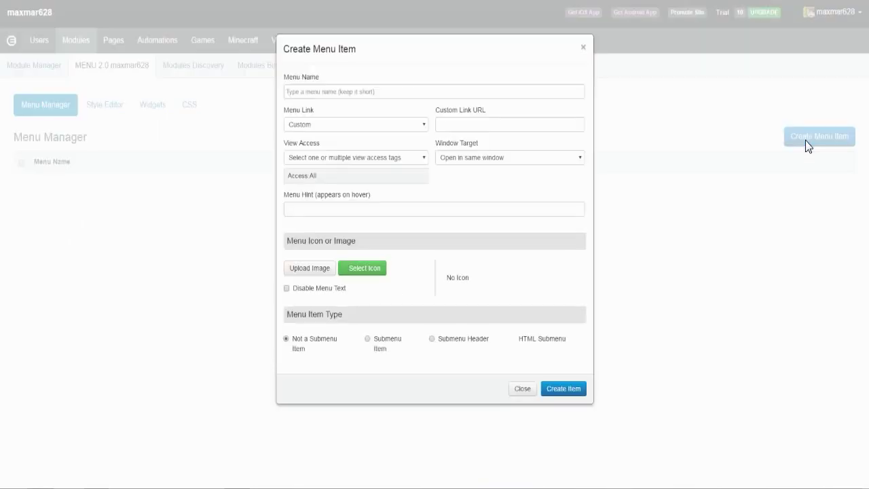
{"action": "left_click", "coordinate": [337, 127]}
{"action": "left_click", "coordinate": [346, 91]}
{"action": "type", "text": "HOME"}
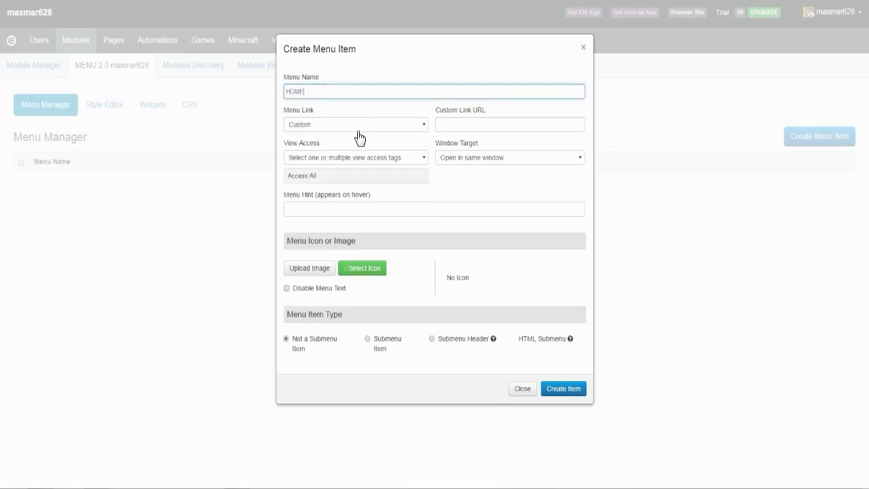
{"action": "left_click", "coordinate": [354, 125]}
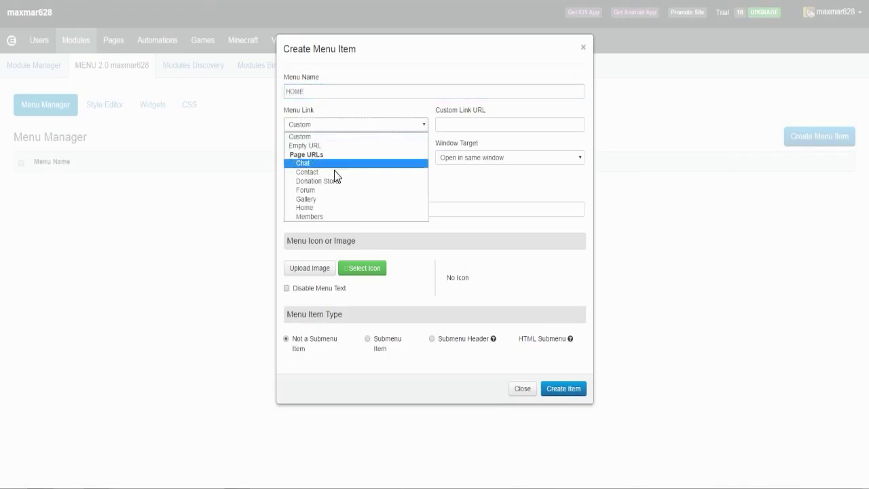
{"action": "left_click", "coordinate": [325, 209]}
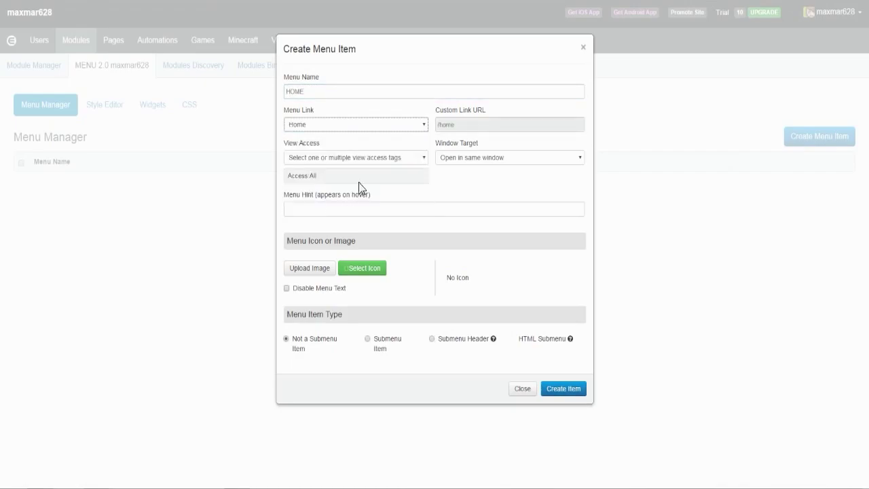
- Examine the HOME item's view access options and its Menu Icon or Image section
{"action": "left_click", "coordinate": [327, 160]}
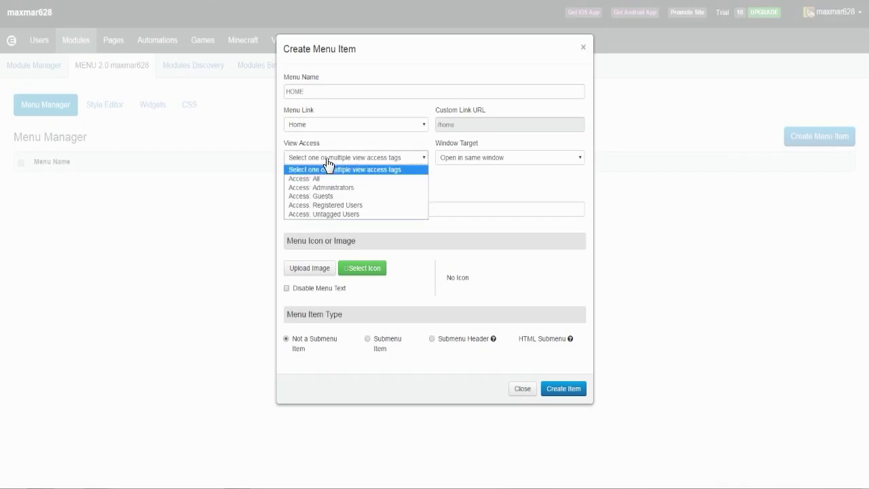
{"action": "left_click", "coordinate": [351, 206]}
{"action": "left_click", "coordinate": [462, 187]}
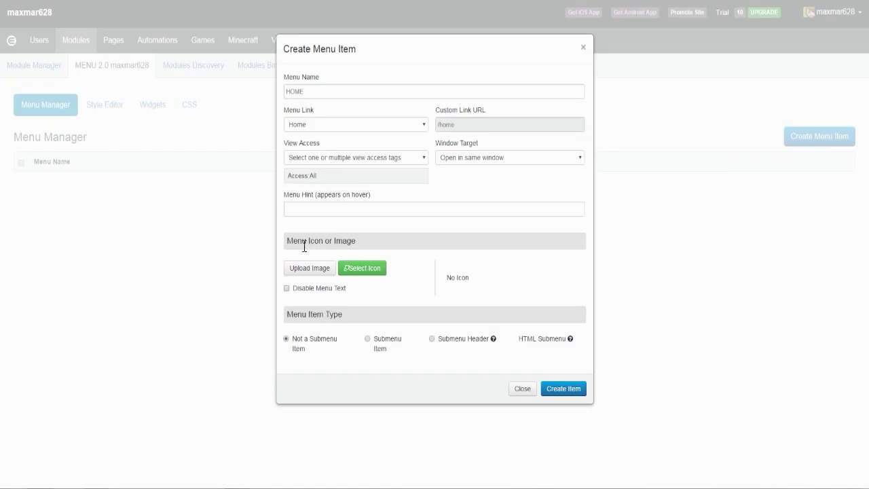
{"action": "left_click_drag", "start_coordinate": [290, 243], "coordinate": [370, 239]}
{"action": "left_click", "coordinate": [369, 238]}
{"action": "mouse_move", "coordinate": [367, 241]}
{"action": "left_mouse_down"}
{"action": "mouse_move", "coordinate": [286, 241]}
{"action": "mouse_move", "coordinate": [365, 243]}
{"action": "left_mouse_up"}
{"action": "left_click", "coordinate": [303, 243]}
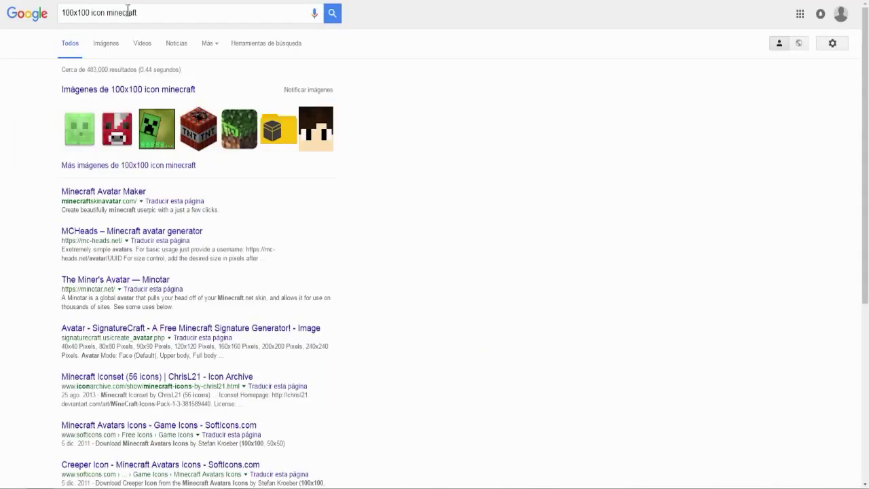
- Search Google for "100x100 minecraft icon" and show the image results
{"action": "triple_click", "coordinate": [128, 12]}
{"action": "type", "text": "100x100"}
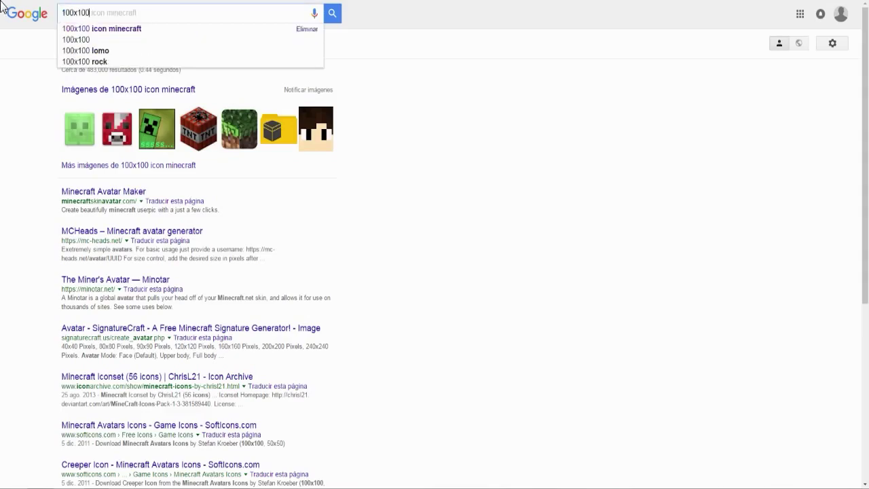
{"action": "type", "text": " minecra"}
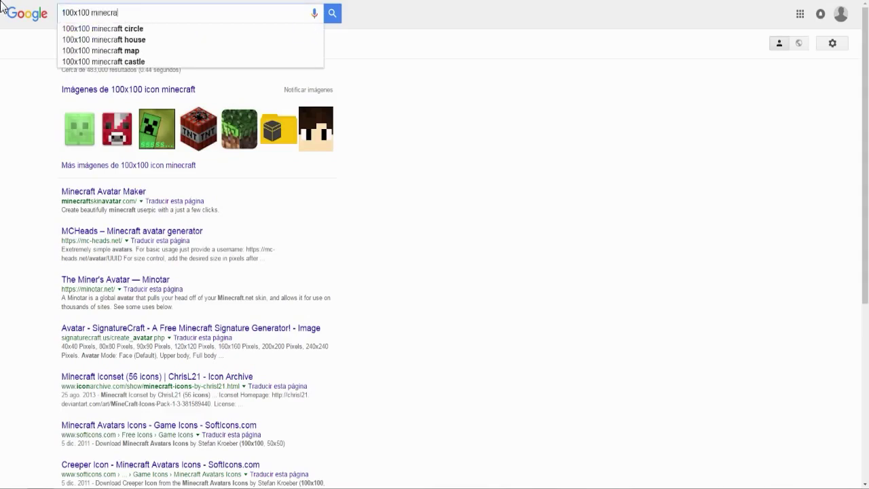
{"action": "type", "text": "ft icon"}
{"action": "key", "text": "Return"}
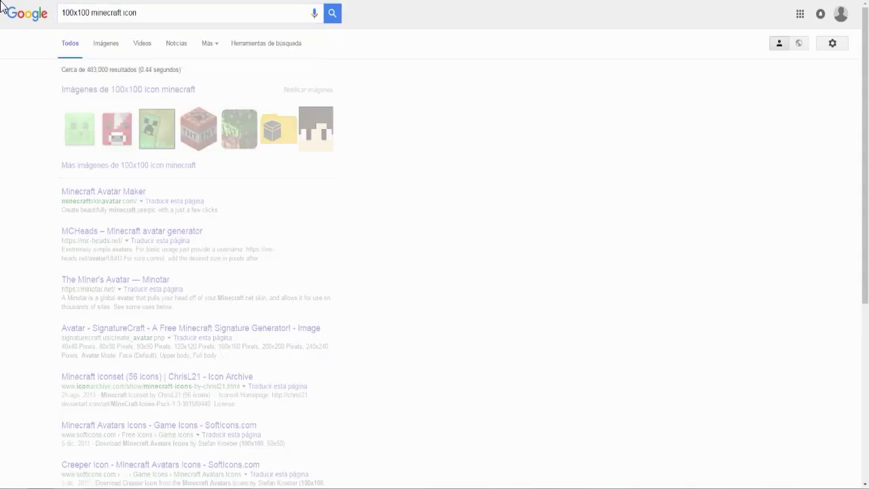
{"action": "left_click", "coordinate": [106, 46]}
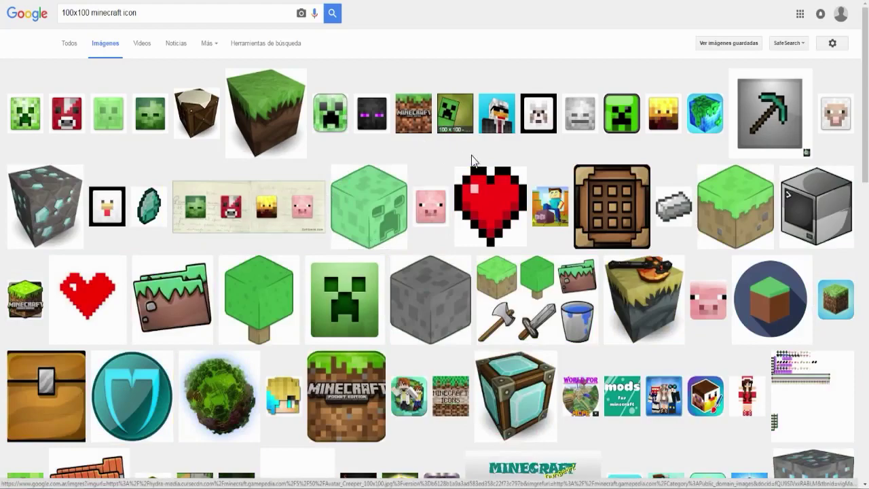
- Find the 100 × 100 open-book icon on a green background in the image results and save it
{"action": "scroll", "coordinate": [606, 202], "scroll_direction": "down", "scroll_amount": 2}
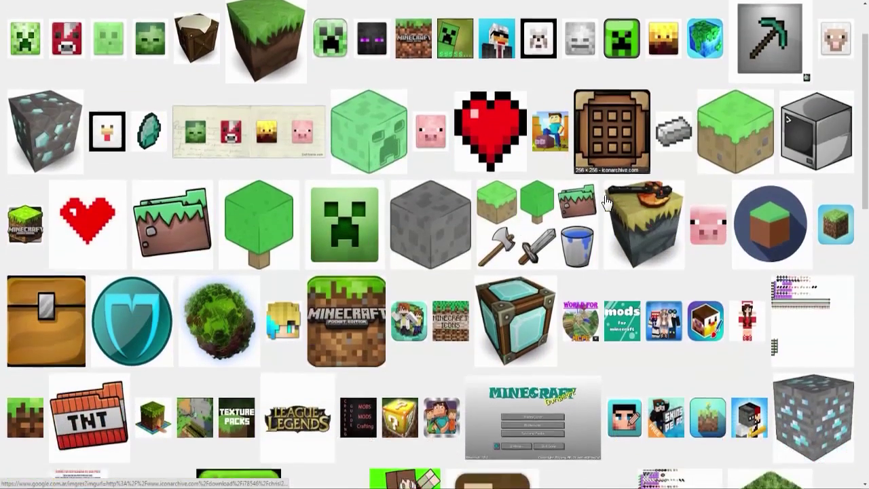
{"action": "scroll", "coordinate": [606, 202], "scroll_direction": "down", "scroll_amount": 5}
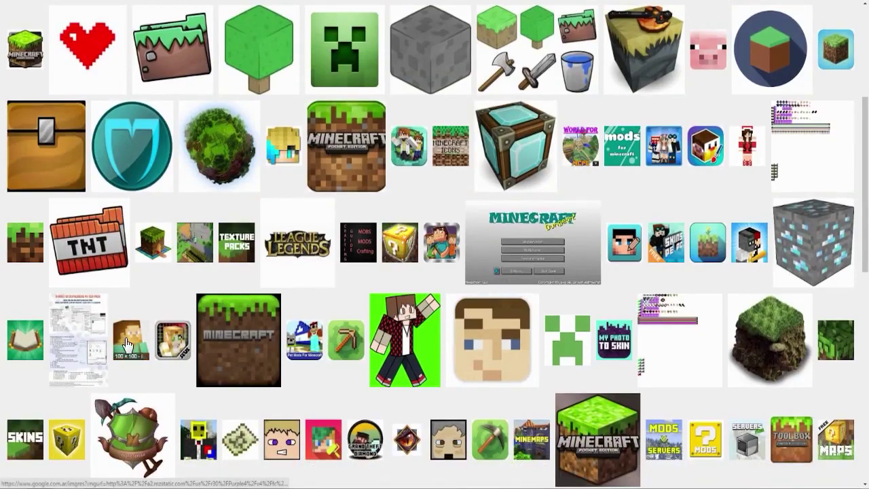
{"action": "left_click", "coordinate": [25, 339]}
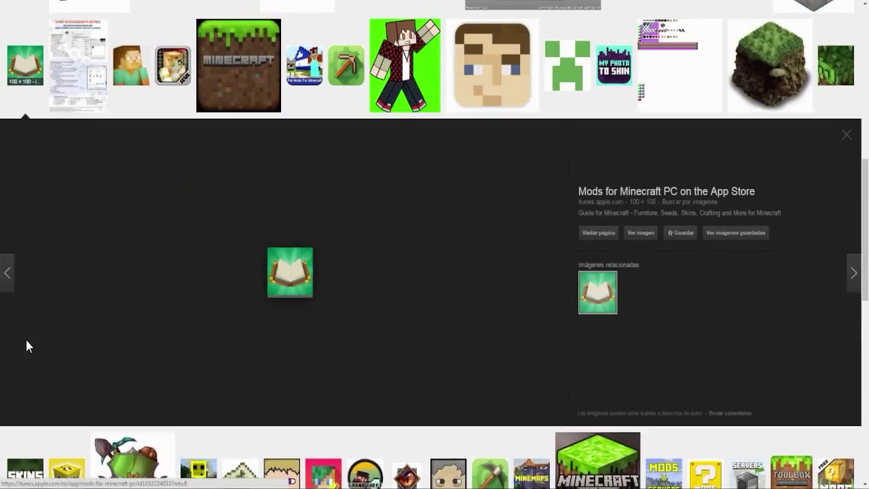
{"action": "right_click", "coordinate": [285, 271]}
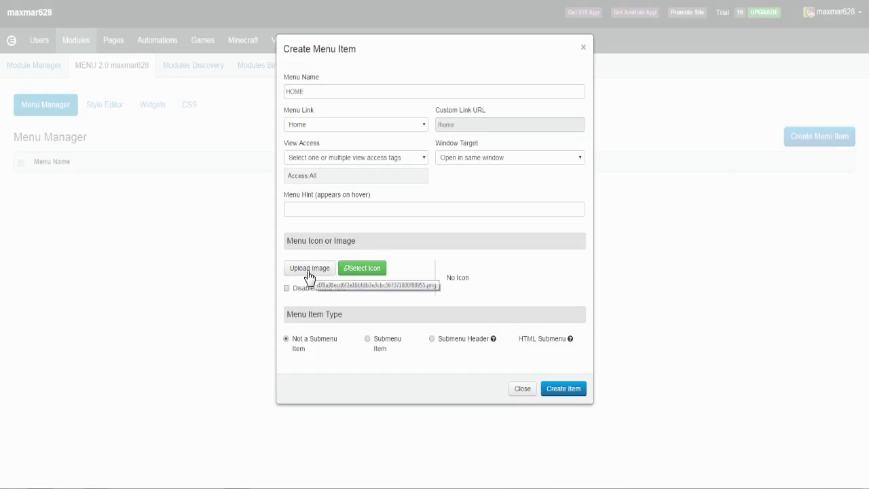
- Back in the Enjin menu item form, upload icon100x100.jpeg as the HOME item's image and create the item
{"action": "left_click", "coordinate": [311, 269]}
{"action": "left_click", "coordinate": [245, 134]}
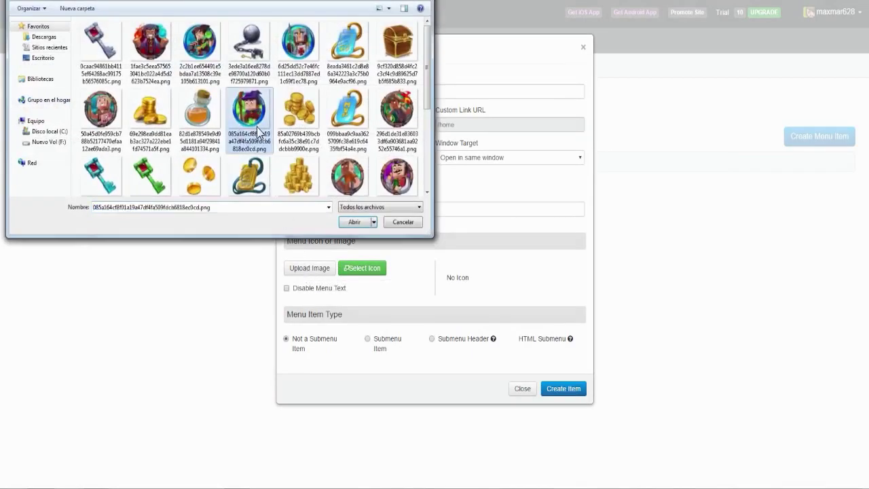
{"action": "scroll", "coordinate": [254, 134], "scroll_direction": "down", "scroll_amount": 5}
{"action": "left_click", "coordinate": [146, 157]}
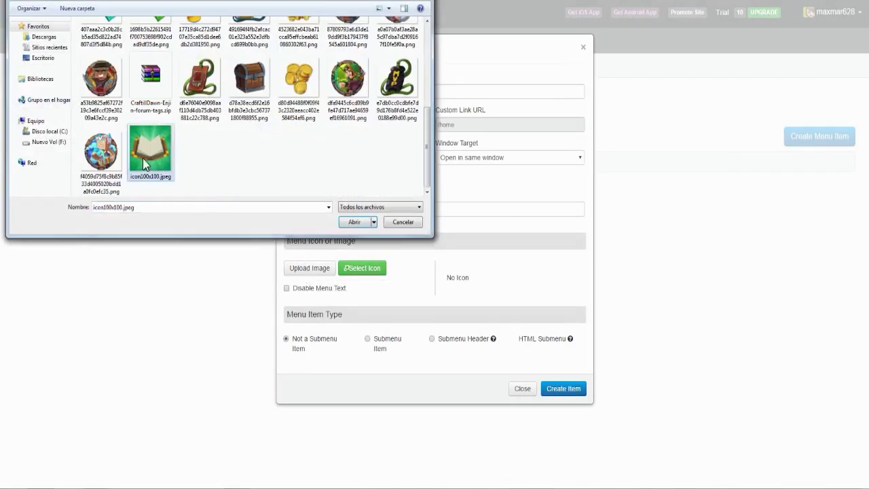
{"action": "left_click", "coordinate": [355, 222]}
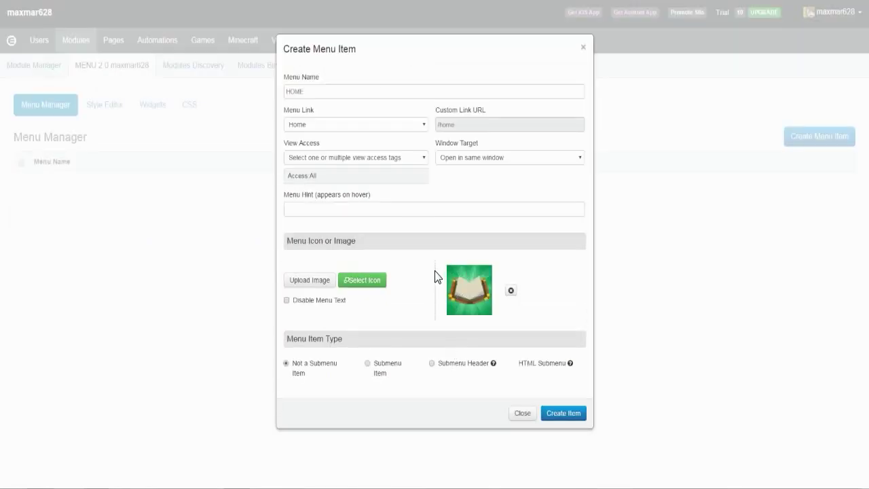
{"action": "left_click", "coordinate": [558, 414]}
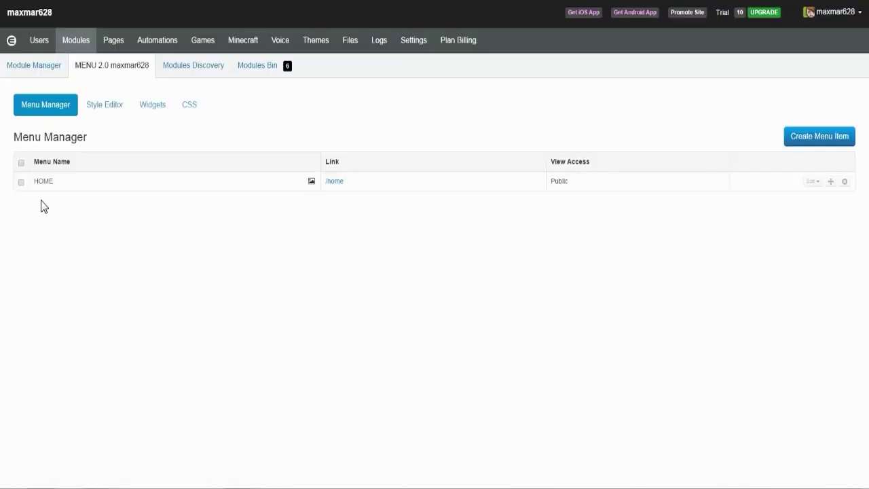
- Start a second menu item named FORUM and link it to the Forum page
{"action": "left_click", "coordinate": [810, 182]}
{"action": "left_click", "coordinate": [799, 210]}
{"action": "left_click", "coordinate": [820, 140]}
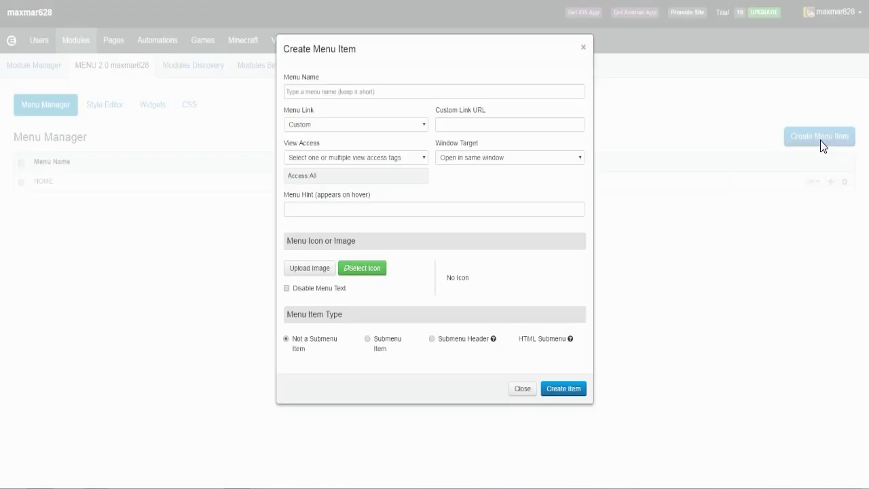
{"action": "left_click", "coordinate": [341, 95]}
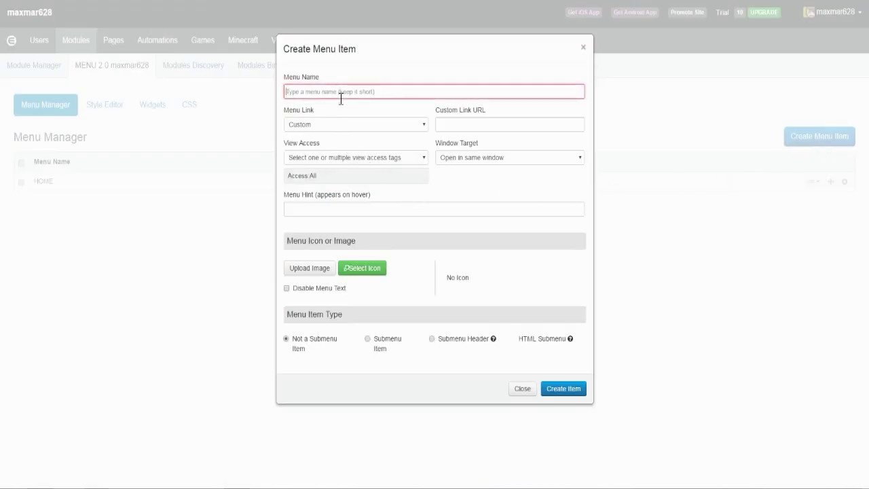
{"action": "type", "text": "FC"}
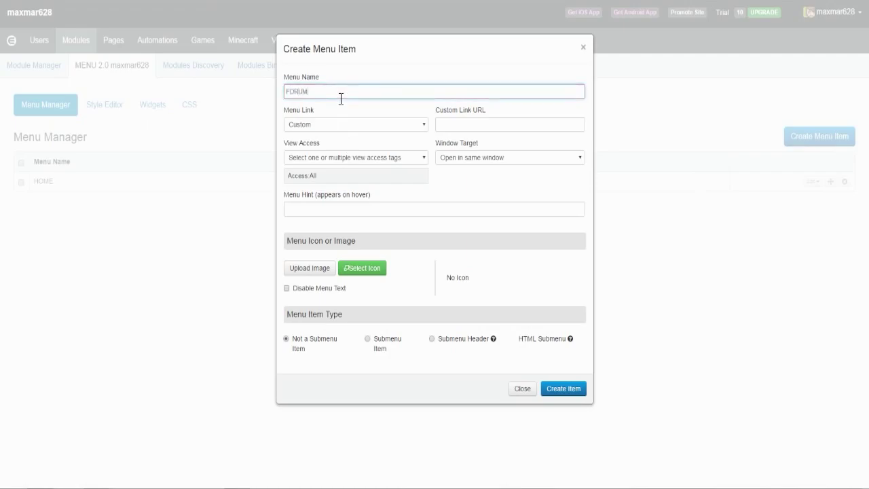
{"action": "left_click", "coordinate": [339, 127]}
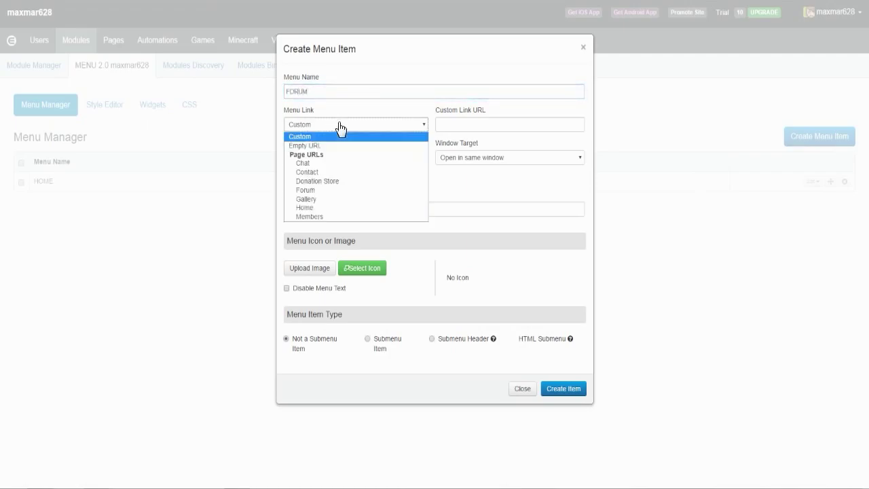
{"action": "left_click", "coordinate": [336, 189]}
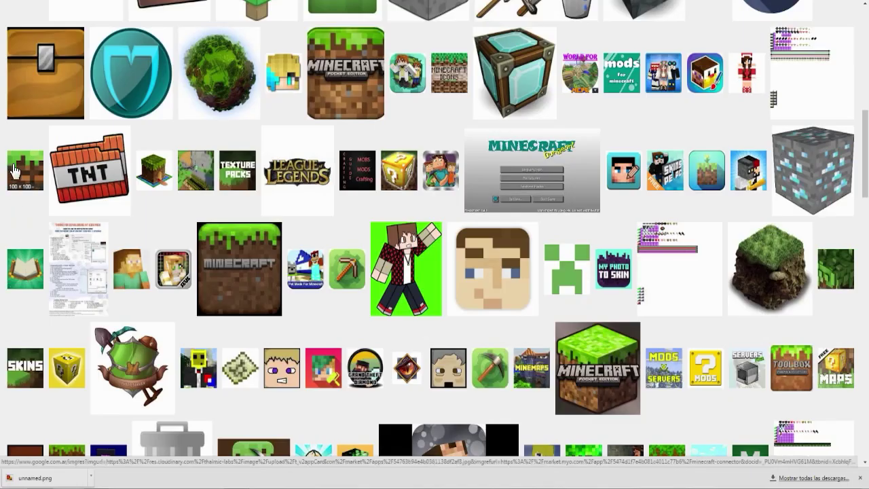
- Save the 100 × 100 grass block icon from the Google image results to the computer
{"action": "left_click", "coordinate": [14, 170]}
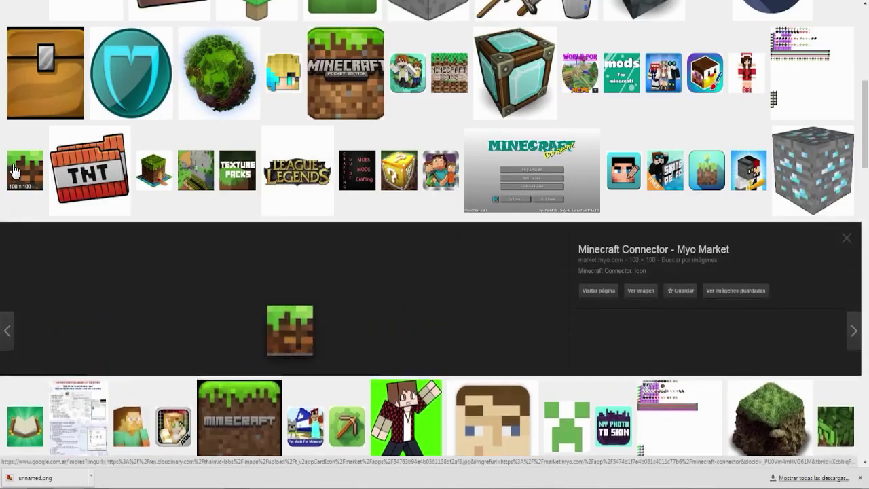
{"action": "scroll", "coordinate": [278, 336], "scroll_direction": "down", "scroll_amount": 1}
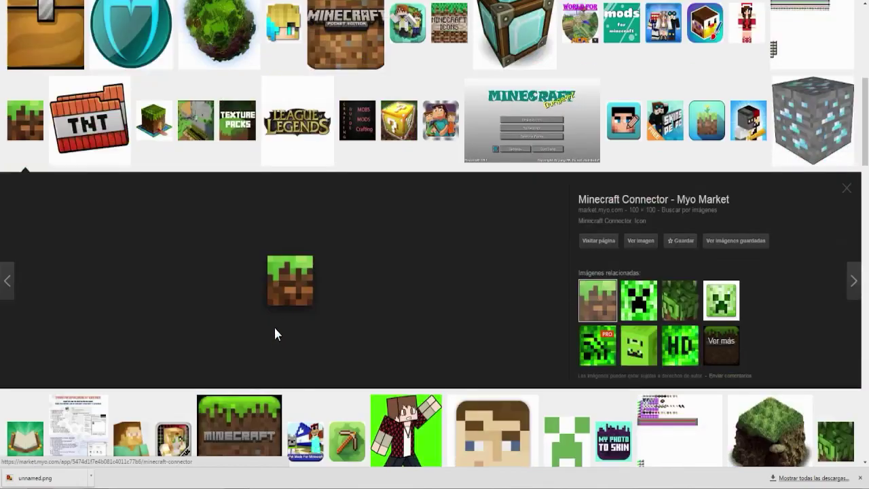
{"action": "right_click", "coordinate": [286, 270]}
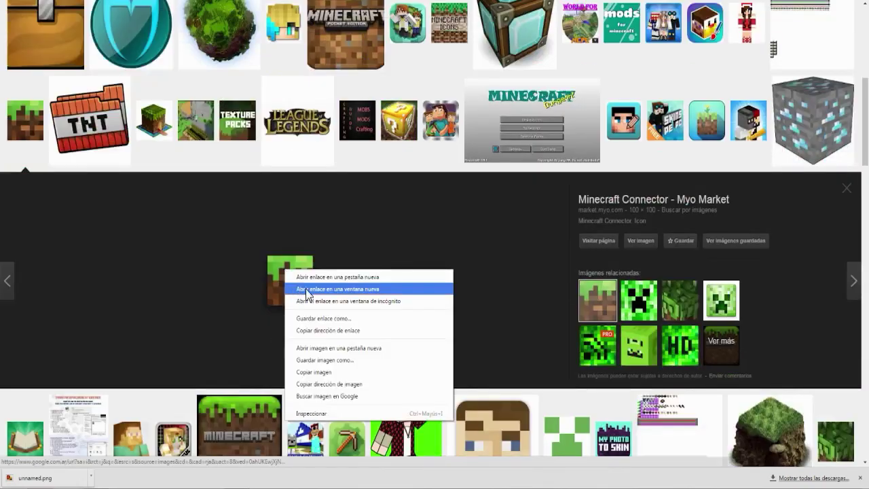
{"action": "left_click", "coordinate": [331, 360]}
{"action": "key", "text": "Return"}
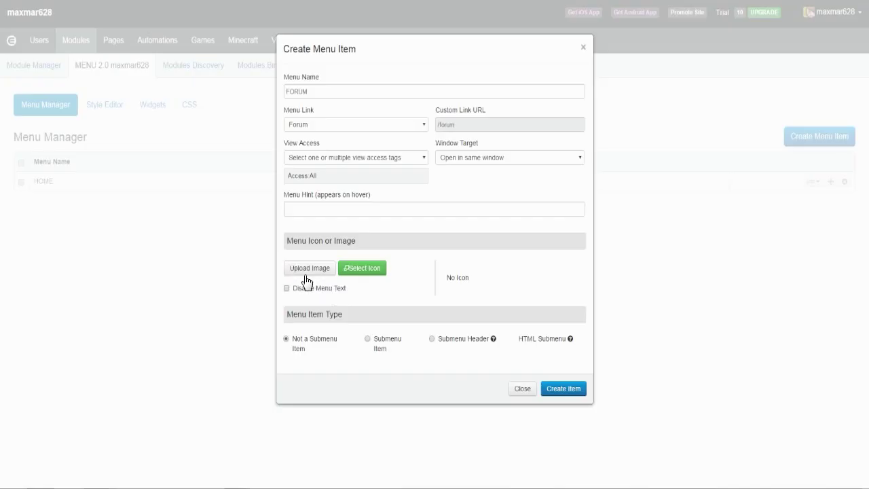
- Upload the saved grass block picture as the FORUM item's image in Enjin and create the item
{"action": "left_click", "coordinate": [305, 269]}
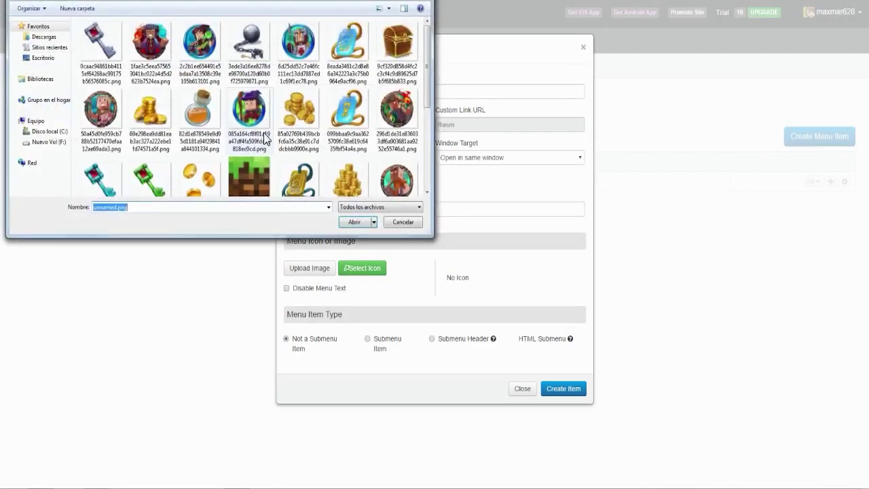
{"action": "scroll", "coordinate": [263, 131], "scroll_direction": "down", "scroll_amount": 2}
{"action": "scroll", "coordinate": [163, 153], "scroll_direction": "up", "scroll_amount": 1}
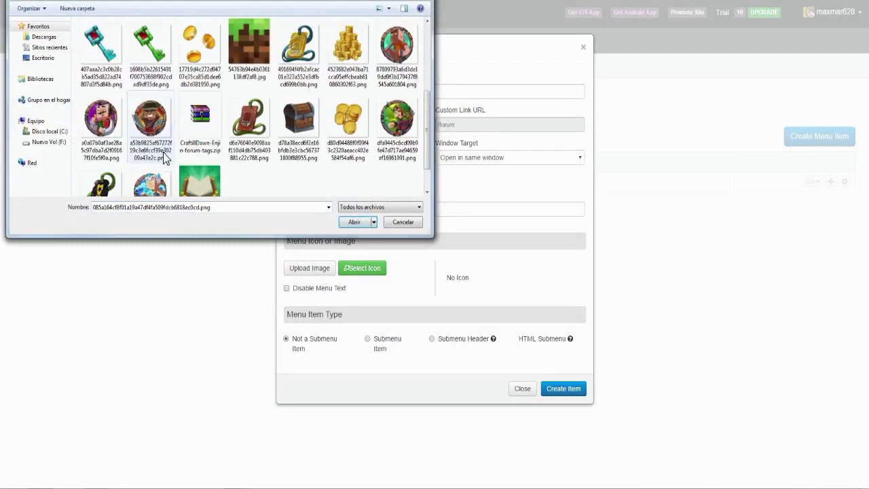
{"action": "double_click", "coordinate": [247, 56]}
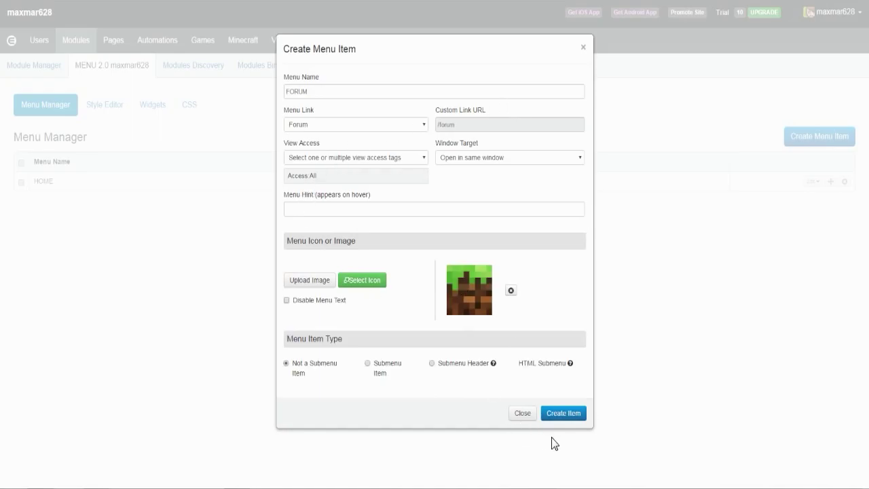
{"action": "left_click", "coordinate": [561, 415]}
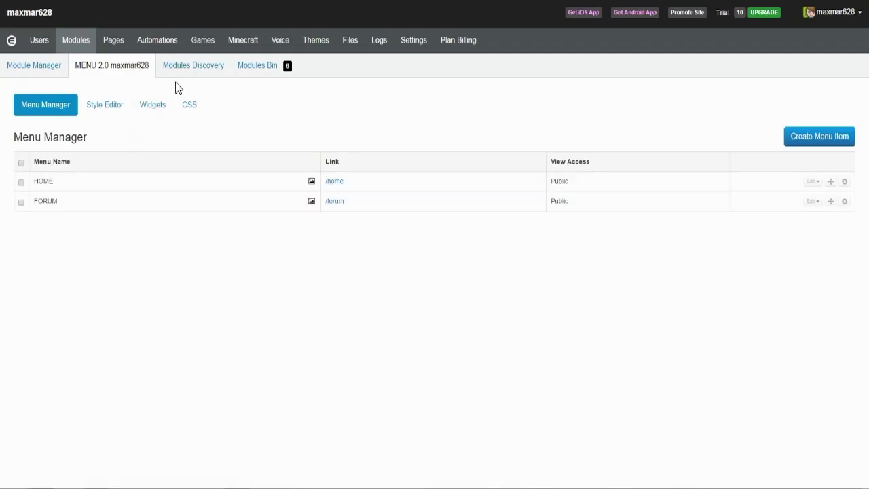
- Start a third menu item and name it SHOP
{"action": "left_click", "coordinate": [836, 136]}
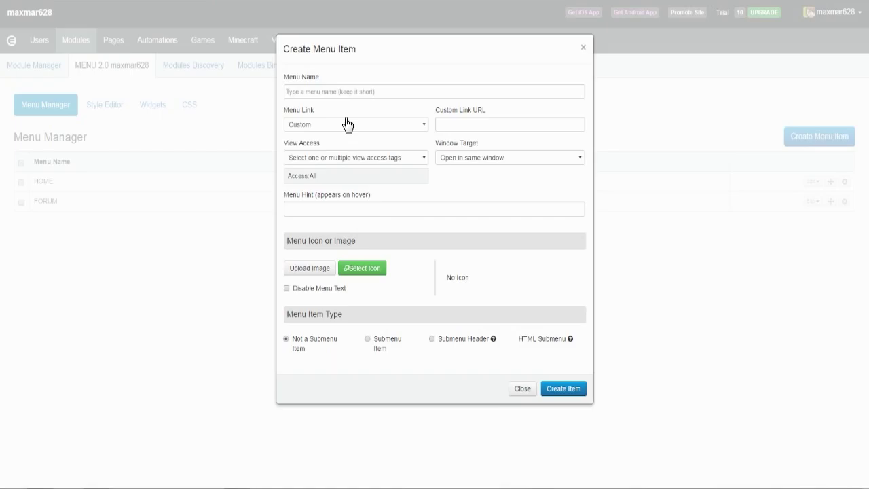
{"action": "left_click", "coordinate": [364, 91]}
{"action": "type", "text": "TIEND"}
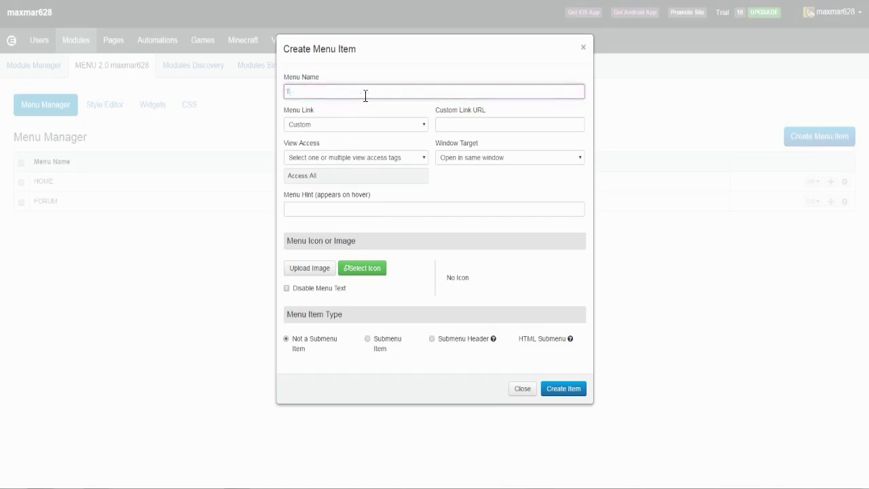
{"action": "key", "text": "BackSpace"}
{"action": "key", "text": "BackSpace"}
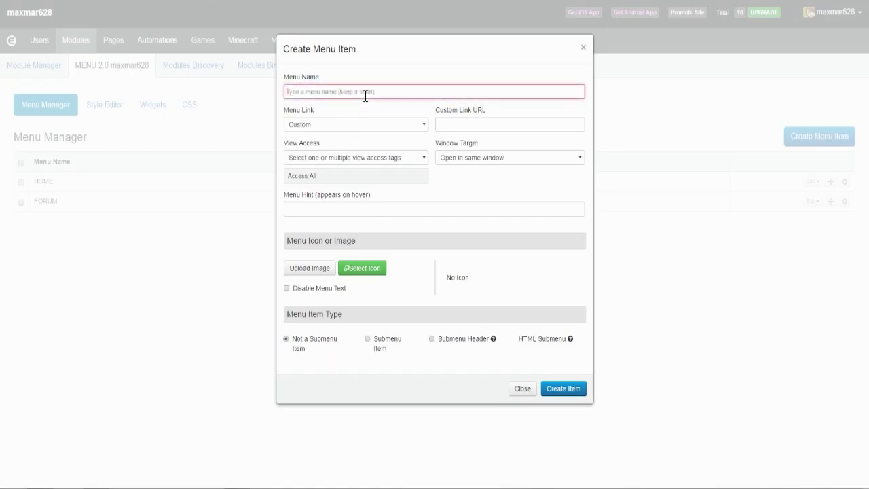
{"action": "type", "text": "SHOP"}
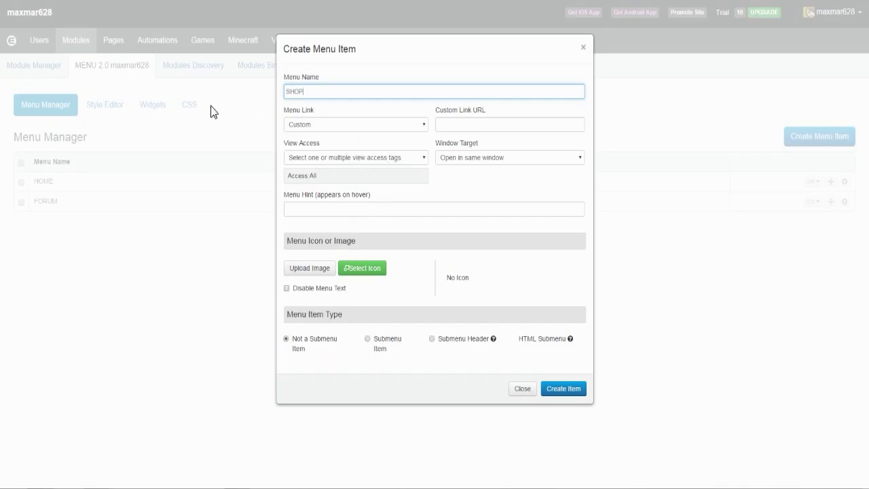
{"action": "left_click_drag", "start_coordinate": [283, 74], "coordinate": [307, 114]}
{"action": "left_click", "coordinate": [356, 126]}
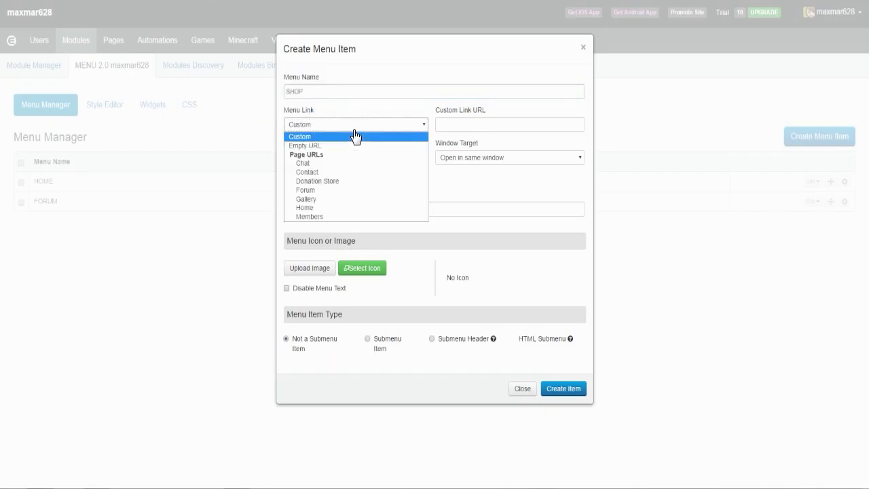
{"action": "left_click", "coordinate": [308, 137]}
{"action": "left_click", "coordinate": [503, 122]}
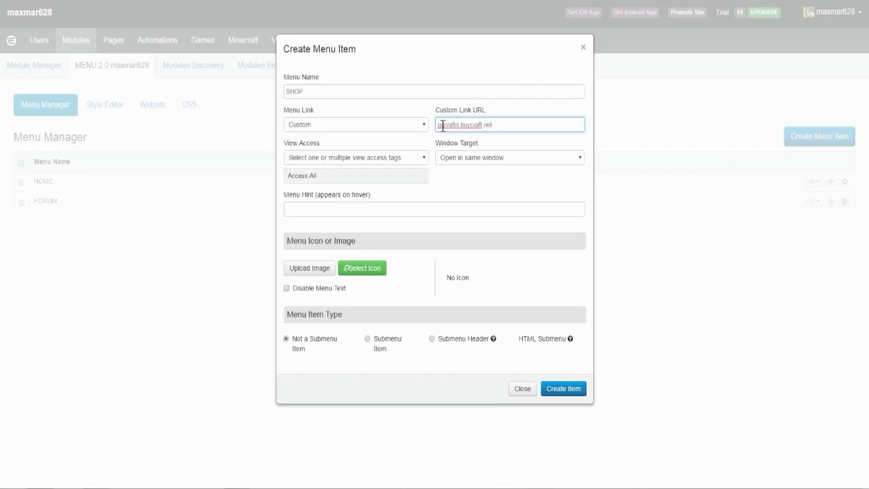
{"action": "type", "text": "http://"}
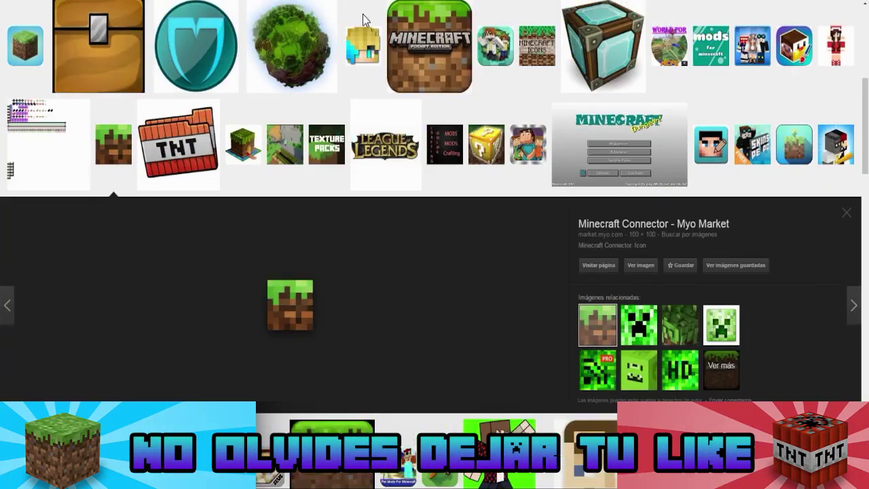
- Save the 100 × 100 yellow lucky block icon from the Google image results to the computer
{"action": "scroll", "coordinate": [345, 254], "scroll_direction": "up", "scroll_amount": 5}
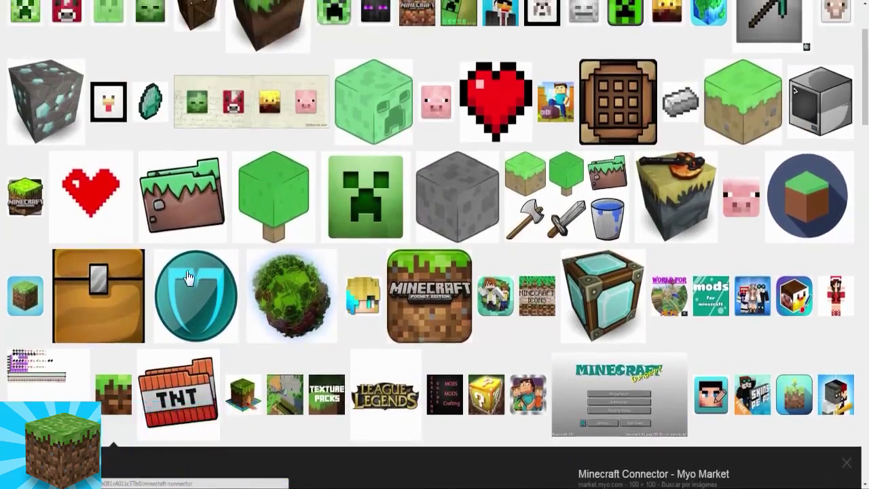
{"action": "scroll", "coordinate": [142, 272], "scroll_direction": "up", "scroll_amount": 1}
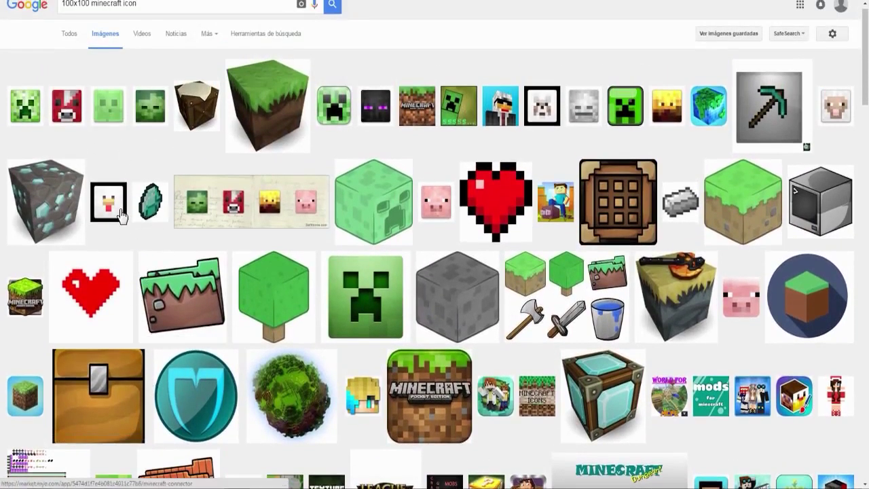
{"action": "left_click", "coordinate": [120, 205]}
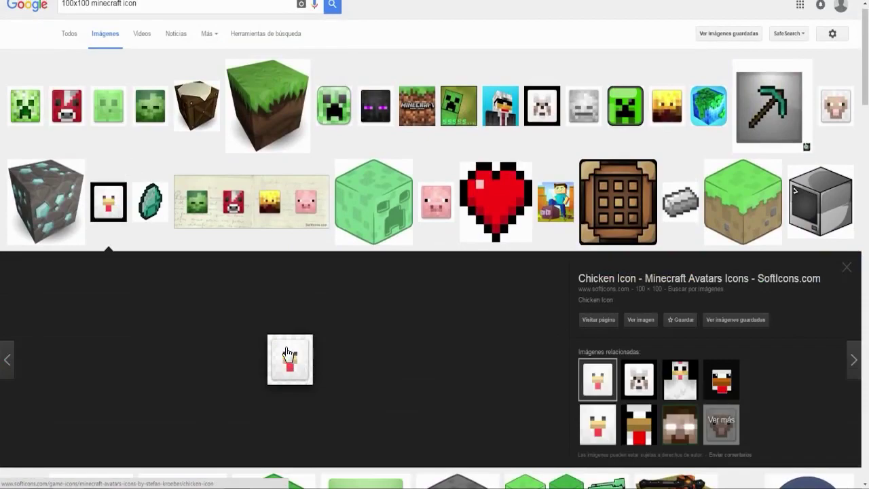
{"action": "scroll", "coordinate": [288, 352], "scroll_direction": "down", "scroll_amount": 8}
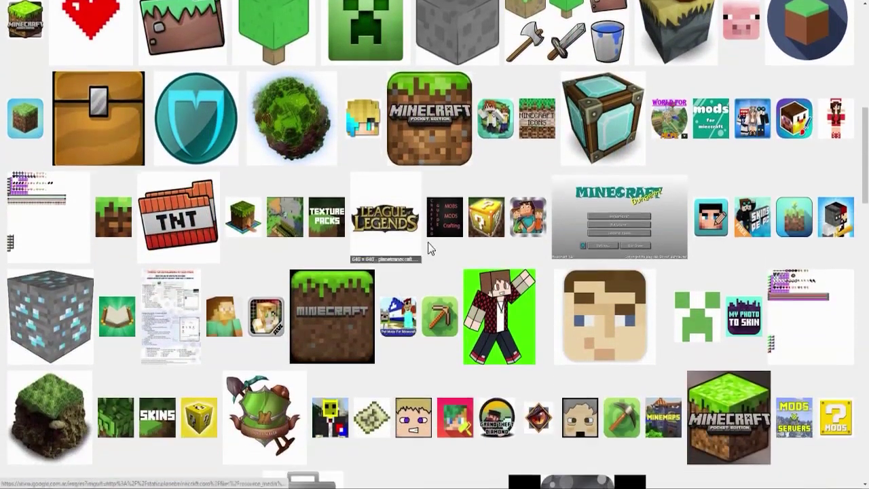
{"action": "left_click", "coordinate": [479, 224]}
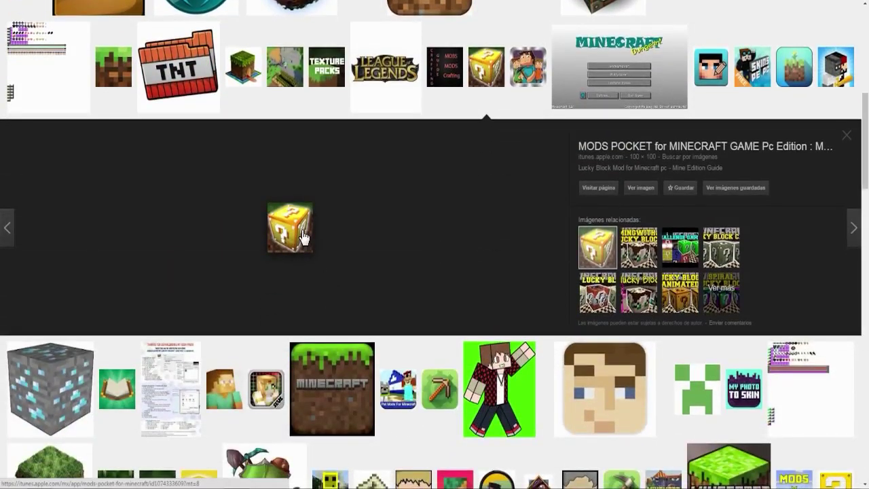
{"action": "right_click", "coordinate": [302, 236]}
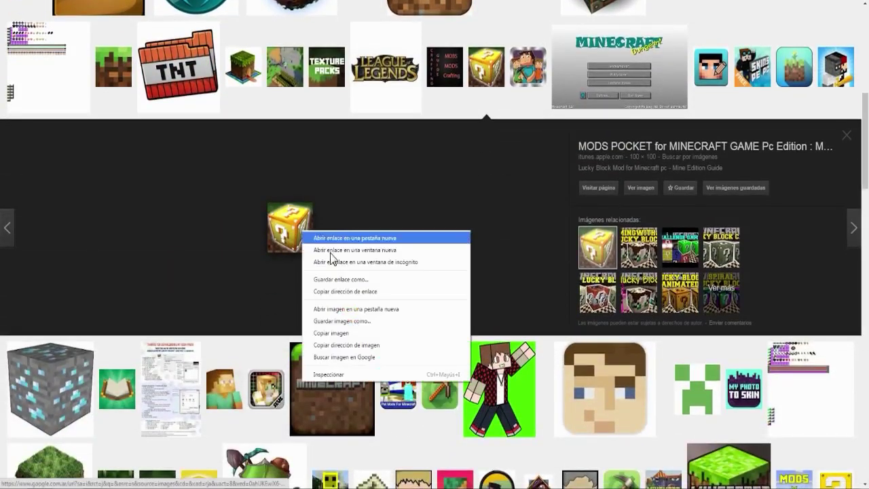
{"action": "left_click", "coordinate": [379, 322]}
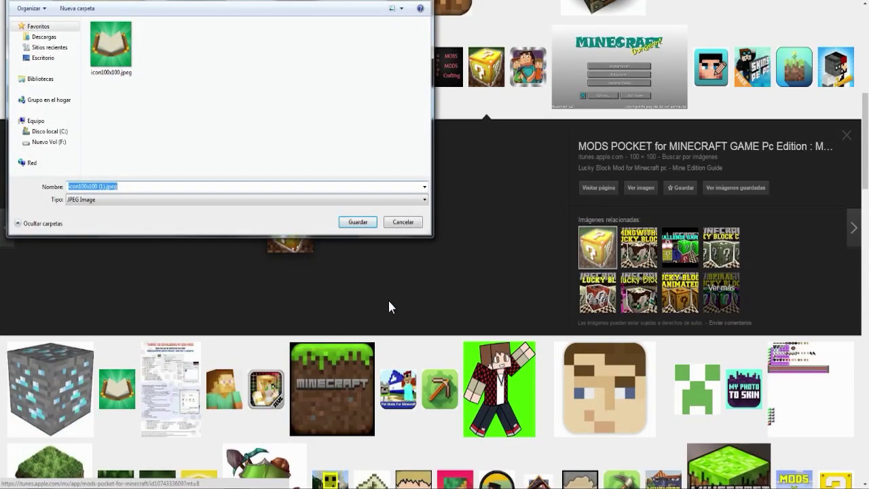
{"action": "key", "text": "Return"}
- Upload the saved lucky block picture icon100x100 (1).jpeg as the SHOP item's image in Enjin and create the item
{"action": "scroll", "coordinate": [386, 304], "scroll_direction": "up", "scroll_amount": 2}
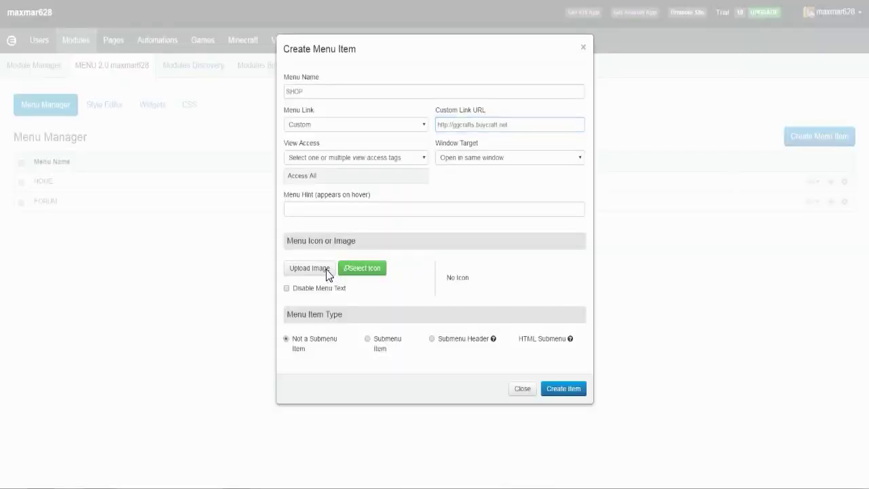
{"action": "left_click", "coordinate": [309, 268]}
{"action": "scroll", "coordinate": [197, 136], "scroll_direction": "down", "scroll_amount": 3}
{"action": "left_click", "coordinate": [196, 153]}
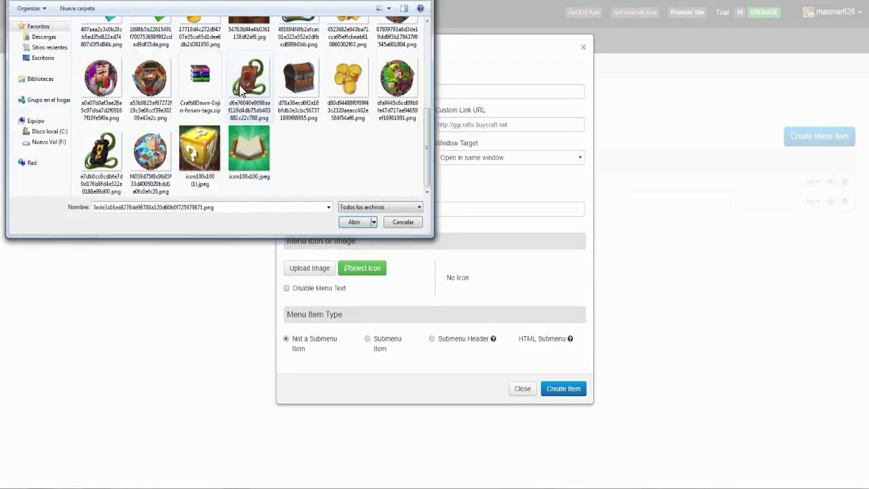
{"action": "double_click", "coordinate": [194, 161]}
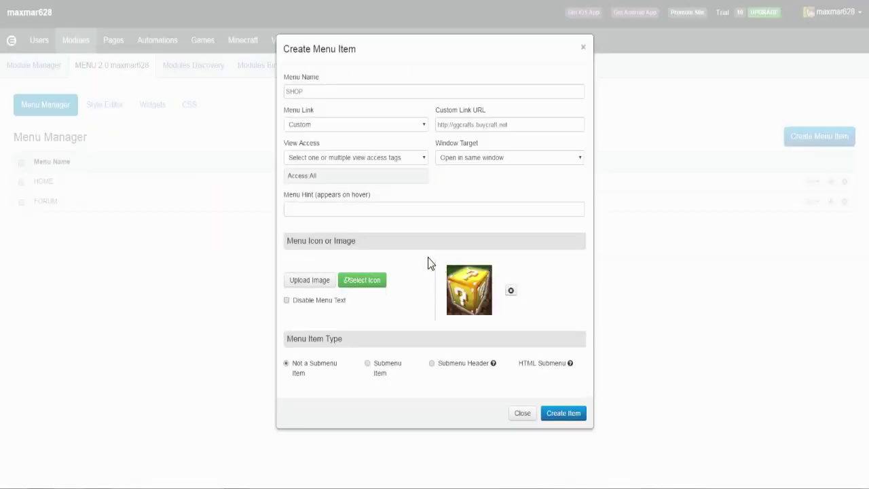
{"action": "left_click", "coordinate": [568, 414]}
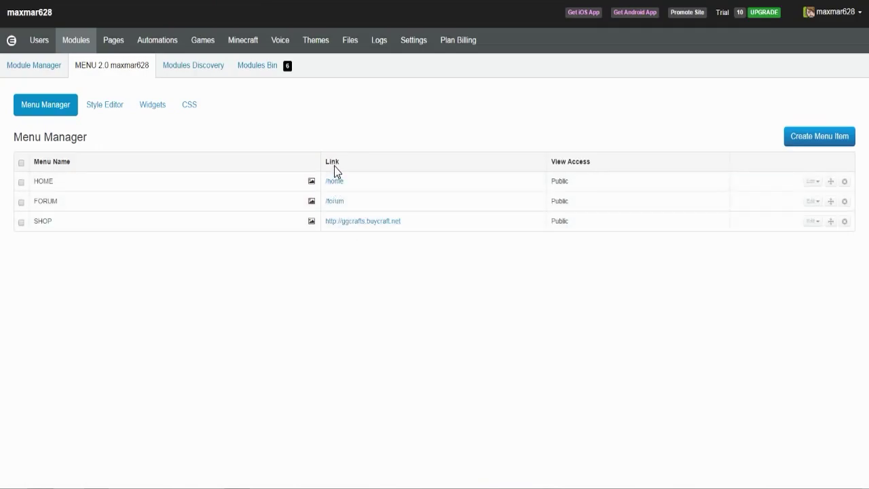
- Open the menu's Style Editor and try to set the menu position to Fixed Top, creating a private copy of the theme
{"action": "left_click", "coordinate": [104, 108]}
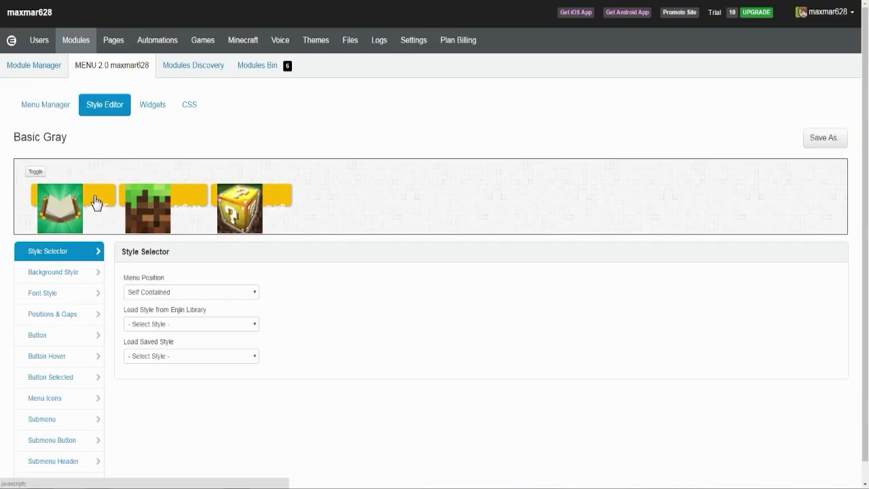
{"action": "scroll", "coordinate": [247, 269], "scroll_direction": "down", "scroll_amount": 1}
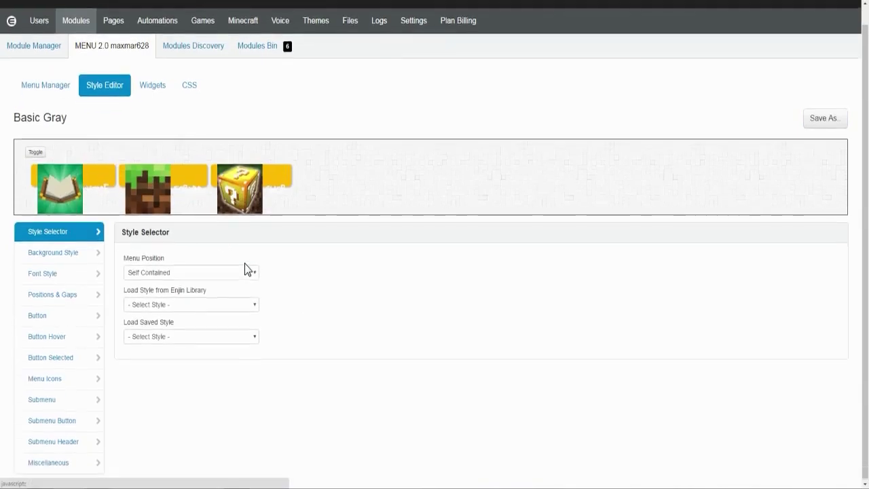
{"action": "left_click", "coordinate": [198, 273]}
{"action": "left_click", "coordinate": [190, 280]}
{"action": "left_click", "coordinate": [193, 274]}
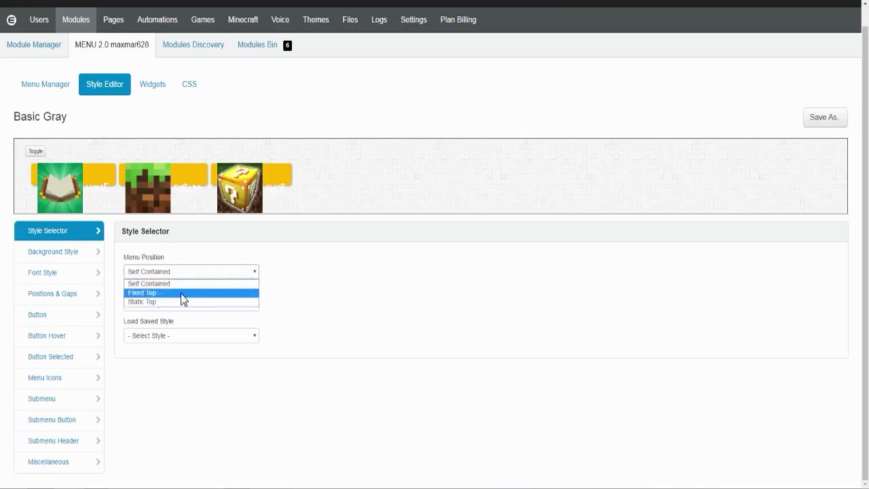
{"action": "left_click", "coordinate": [181, 293]}
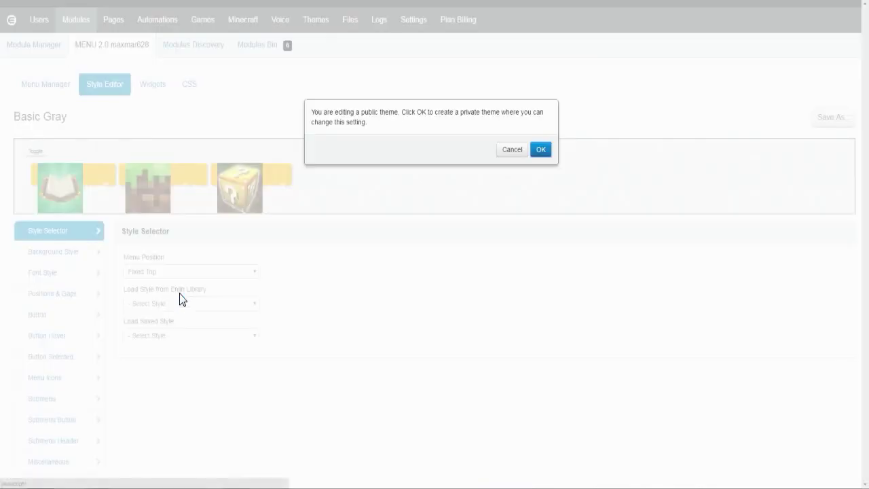
{"action": "left_click", "coordinate": [542, 150]}
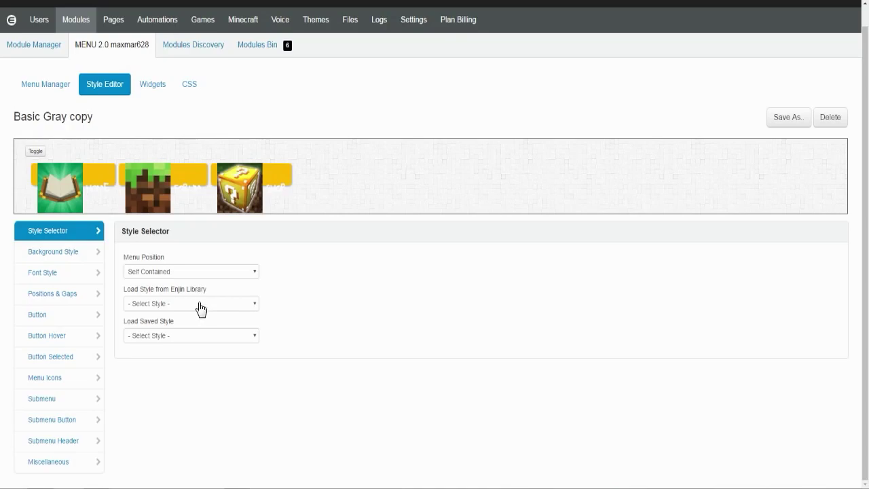
- Load the Large Gray (Blue) style from the Enjin library, after trying Basic Gray
{"action": "left_click", "coordinate": [201, 310]}
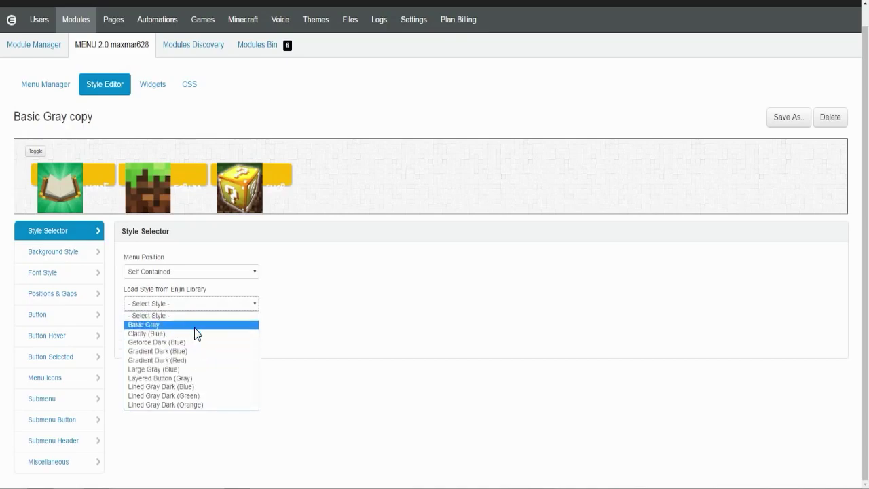
{"action": "left_click", "coordinate": [195, 325]}
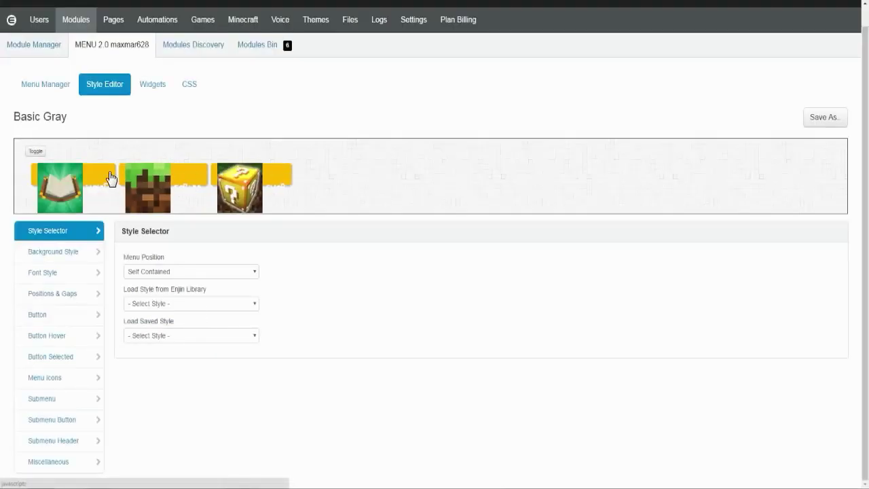
{"action": "left_click", "coordinate": [199, 306]}
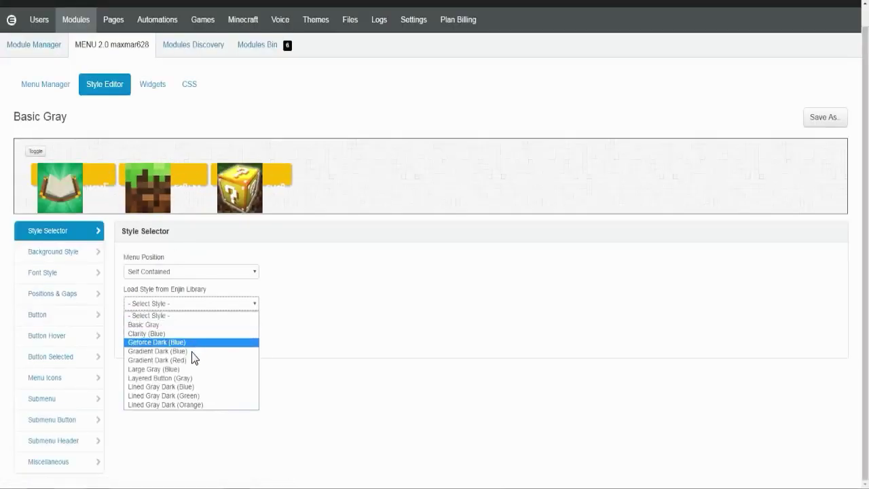
{"action": "left_click", "coordinate": [191, 369]}
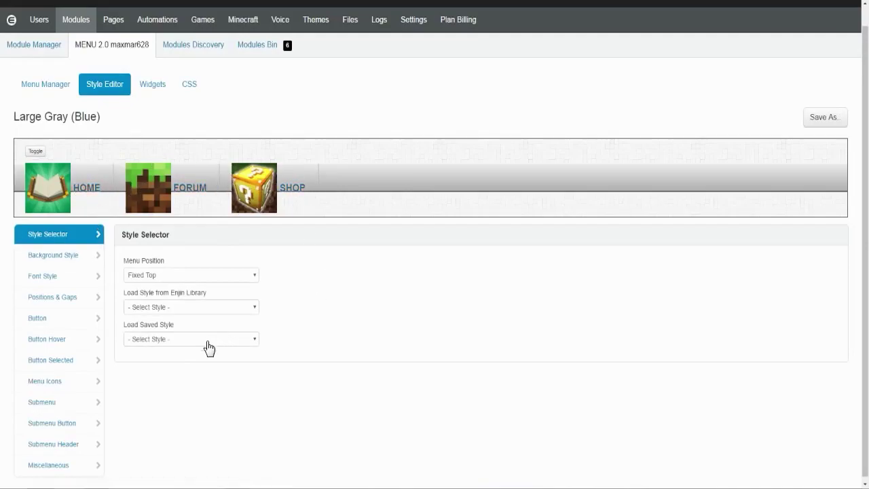
- Set the menu font to Varela and accept creating a private copy of the Large Gray (Blue) theme
{"action": "scroll", "coordinate": [40, 272], "scroll_direction": "down", "scroll_amount": 1}
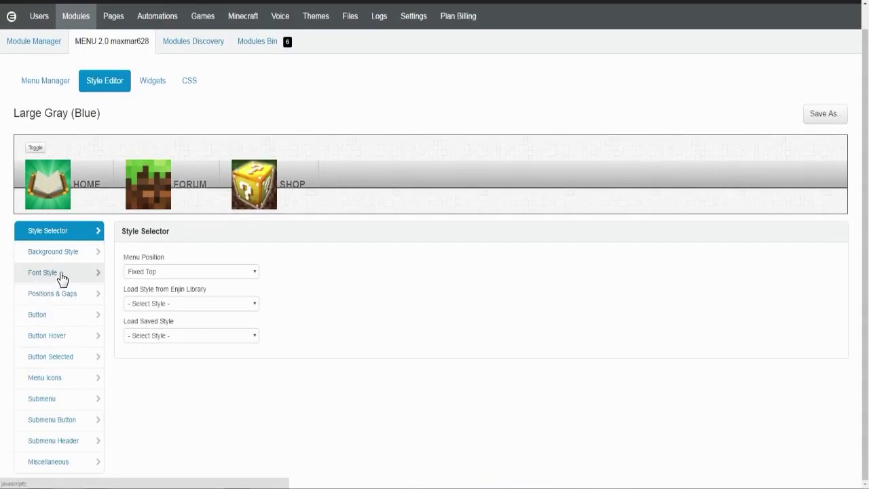
{"action": "left_click", "coordinate": [21, 250]}
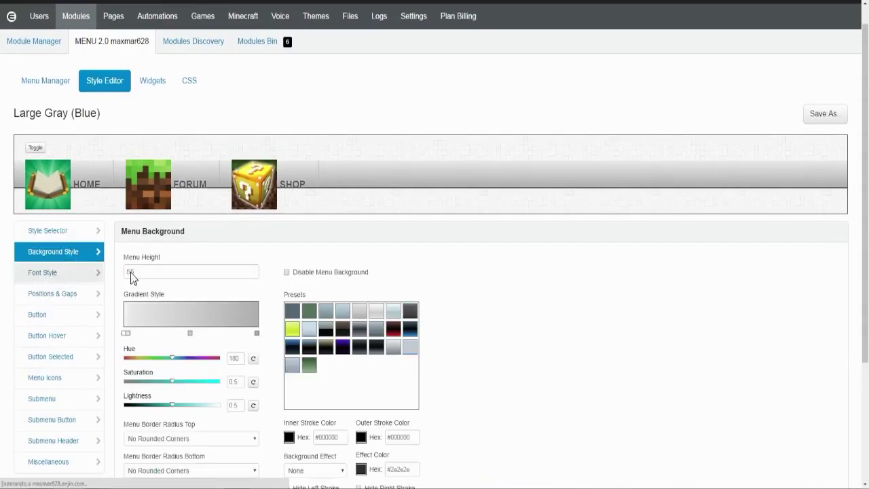
{"action": "scroll", "coordinate": [341, 264], "scroll_direction": "down", "scroll_amount": 2}
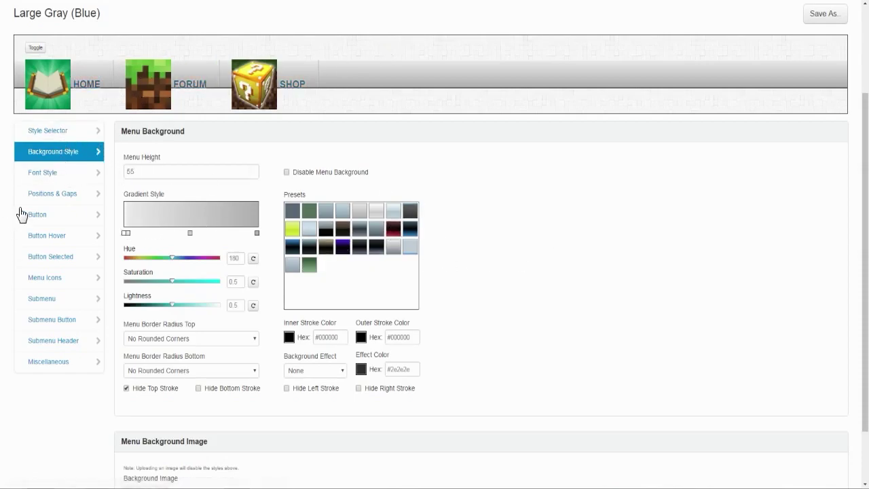
{"action": "left_click", "coordinate": [44, 180]}
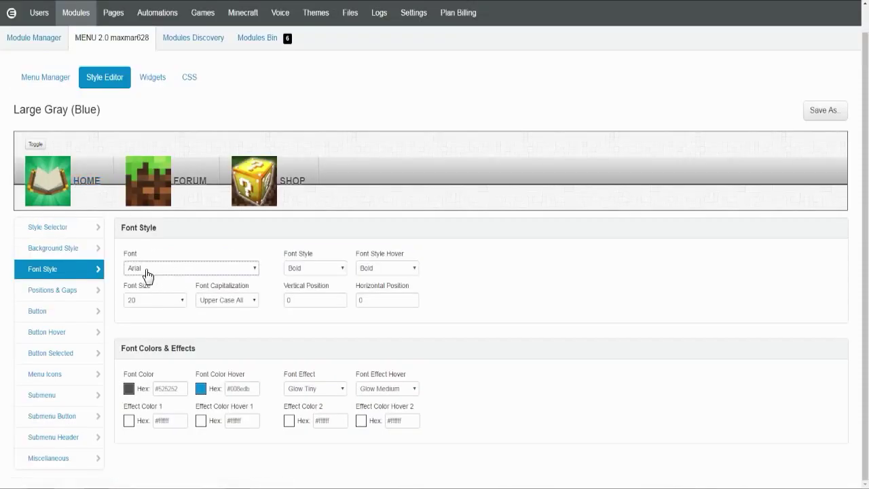
{"action": "left_click", "coordinate": [145, 271]}
{"action": "scroll", "coordinate": [171, 333], "scroll_direction": "down", "scroll_amount": 2}
{"action": "left_click", "coordinate": [167, 384]}
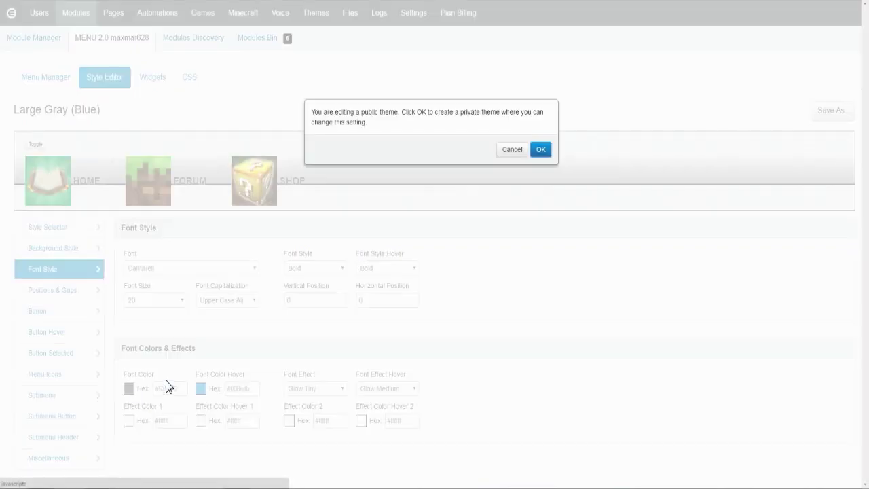
{"action": "left_click", "coordinate": [538, 150]}
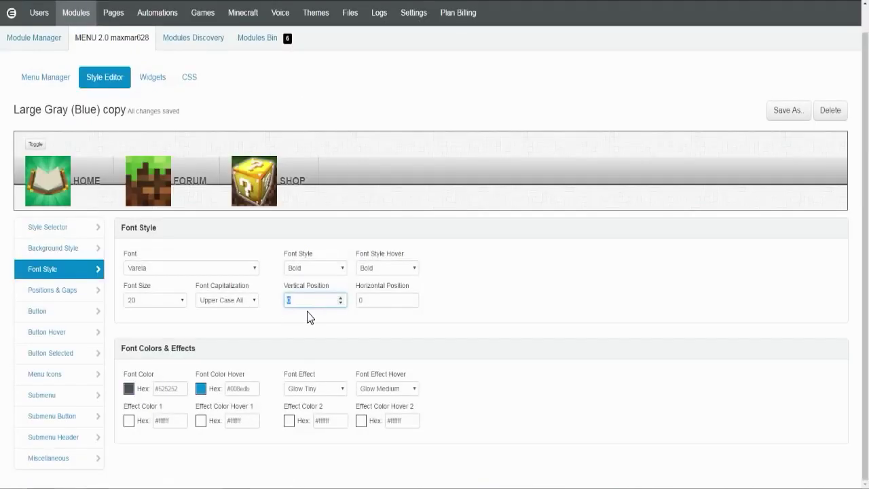
- Set the menu font's vertical position to -20
{"action": "double_click", "coordinate": [341, 298]}
{"action": "double_click", "coordinate": [341, 297]}
{"action": "double_click", "coordinate": [341, 302]}
{"action": "double_click", "coordinate": [340, 303]}
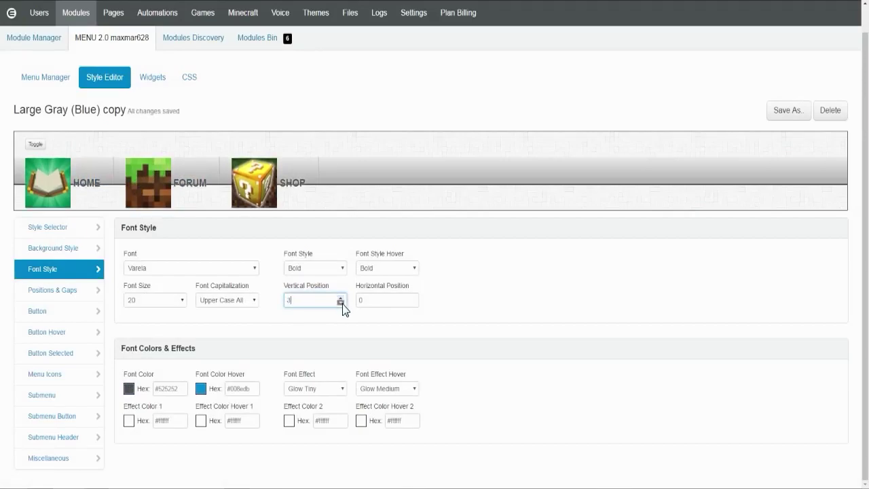
{"action": "double_click", "coordinate": [340, 303]}
{"action": "double_click", "coordinate": [341, 303]}
{"action": "double_click", "coordinate": [341, 303]}
{"action": "double_click", "coordinate": [341, 303]}
{"action": "double_click", "coordinate": [341, 303]}
{"action": "double_click", "coordinate": [341, 303]}
{"action": "double_click", "coordinate": [341, 302]}
{"action": "double_click", "coordinate": [340, 303]}
{"action": "double_click", "coordinate": [340, 303]}
{"action": "double_click", "coordinate": [341, 303]}
{"action": "double_click", "coordinate": [341, 302]}
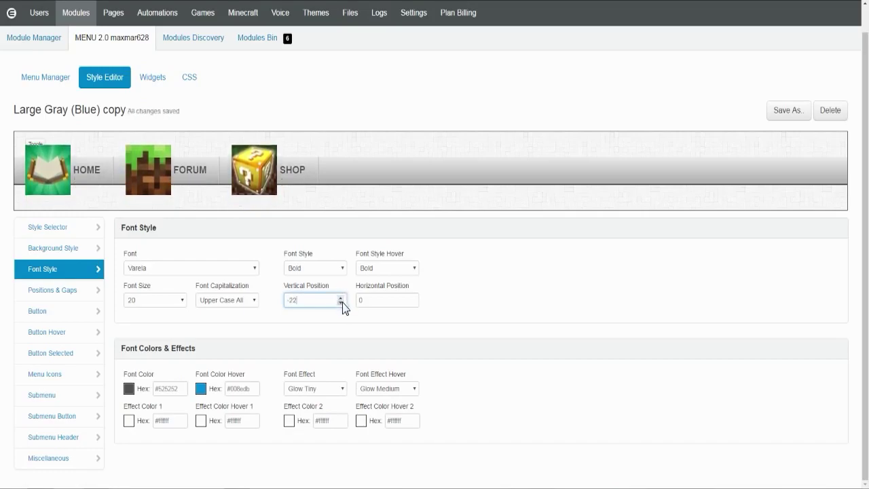
{"action": "double_click", "coordinate": [342, 296]}
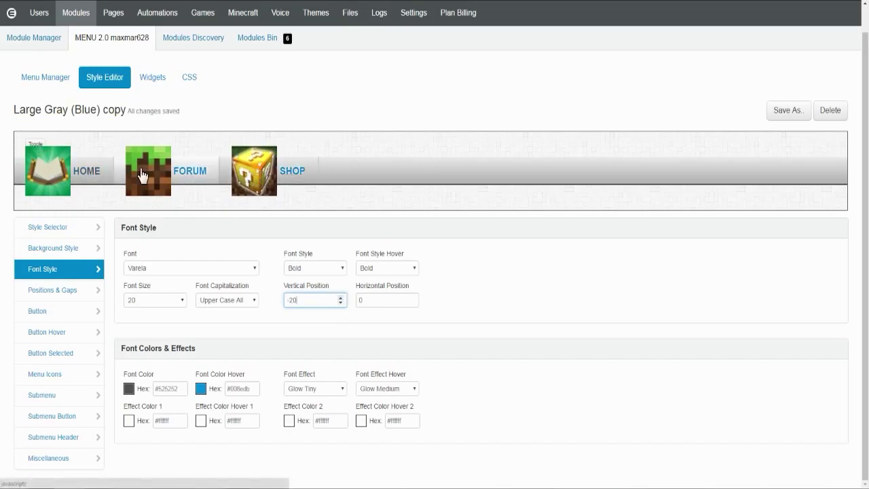
- Examine the style settings for positions and gaps, buttons, button hover, selected buttons, menu icons and submenus
{"action": "left_click", "coordinate": [55, 295]}
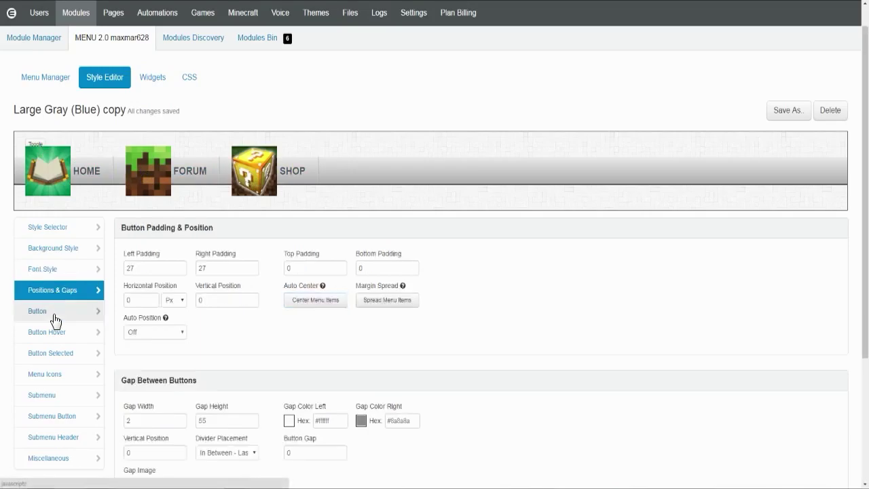
{"action": "left_click", "coordinate": [56, 318]}
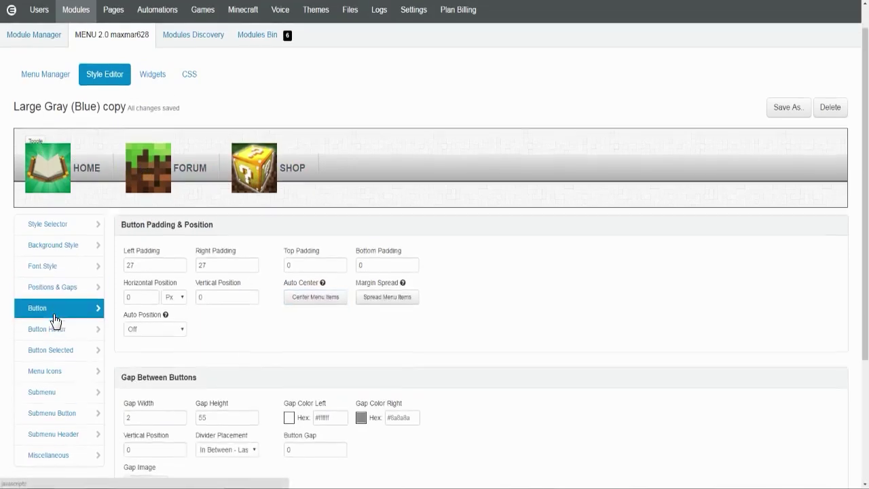
{"action": "scroll", "coordinate": [51, 309], "scroll_direction": "down", "scroll_amount": 1}
{"action": "left_click", "coordinate": [75, 288]}
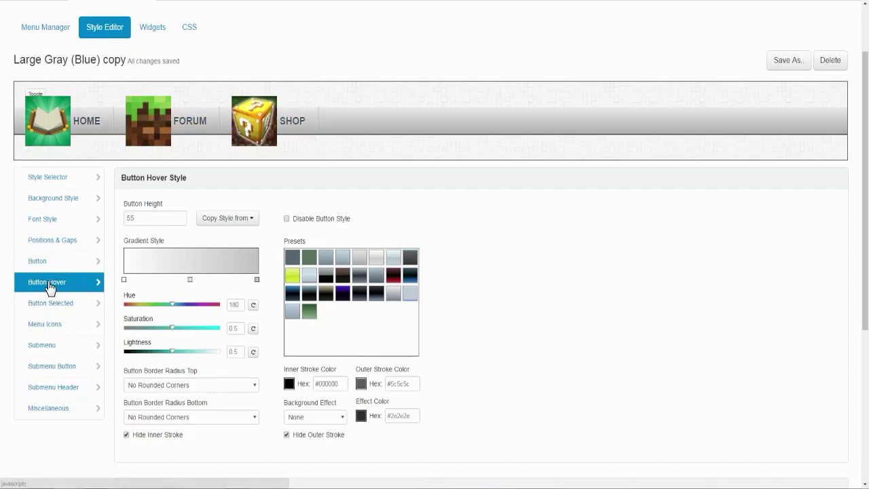
{"action": "left_click", "coordinate": [56, 304]}
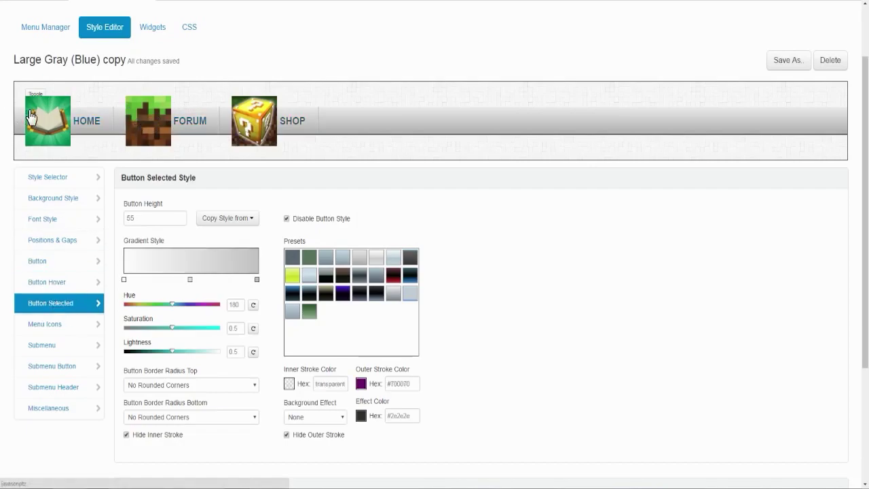
{"action": "left_click", "coordinate": [60, 326]}
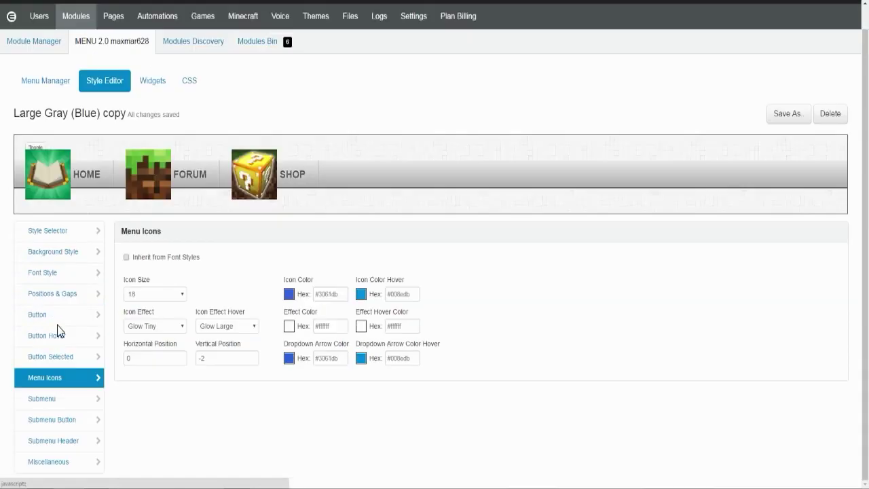
{"action": "left_click", "coordinate": [56, 399]}
{"action": "scroll", "coordinate": [57, 428], "scroll_direction": "down", "scroll_amount": 2}
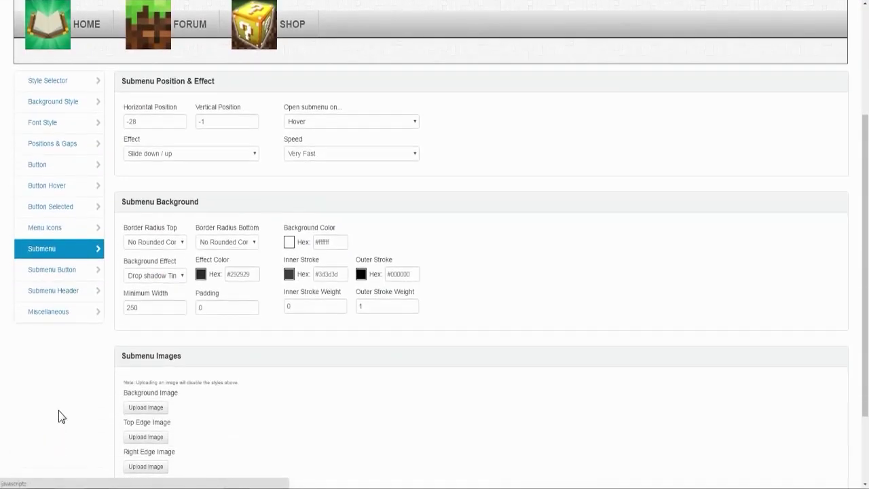
- Add a new container to the Home page's top section and place the MENU 2.0 module in it
{"action": "scroll", "coordinate": [58, 415], "scroll_direction": "up", "scroll_amount": 3}
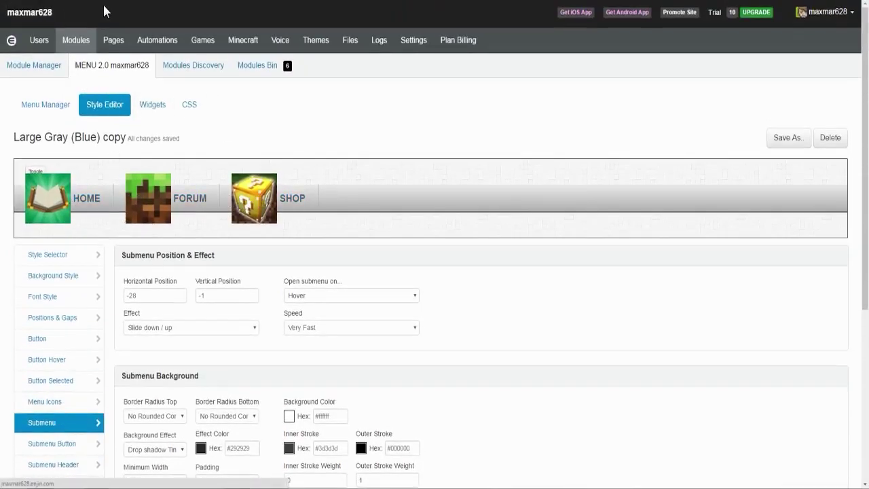
{"action": "left_click", "coordinate": [42, 71]}
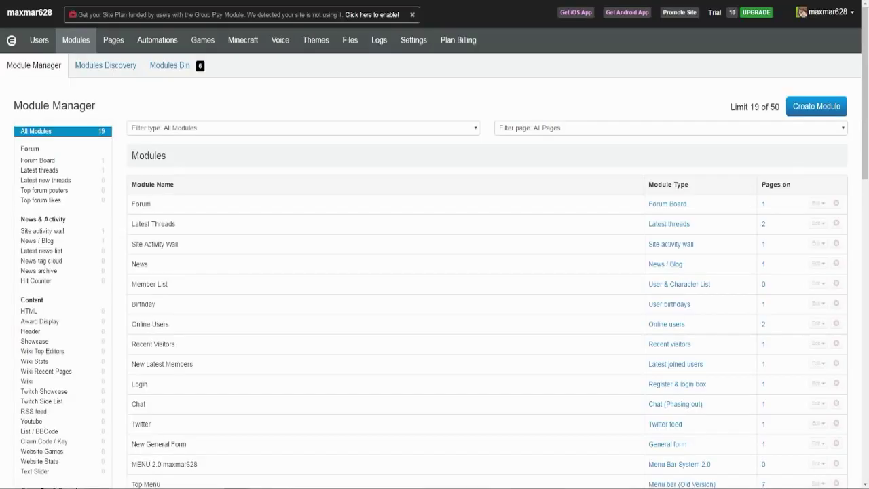
{"action": "left_click", "coordinate": [111, 39]}
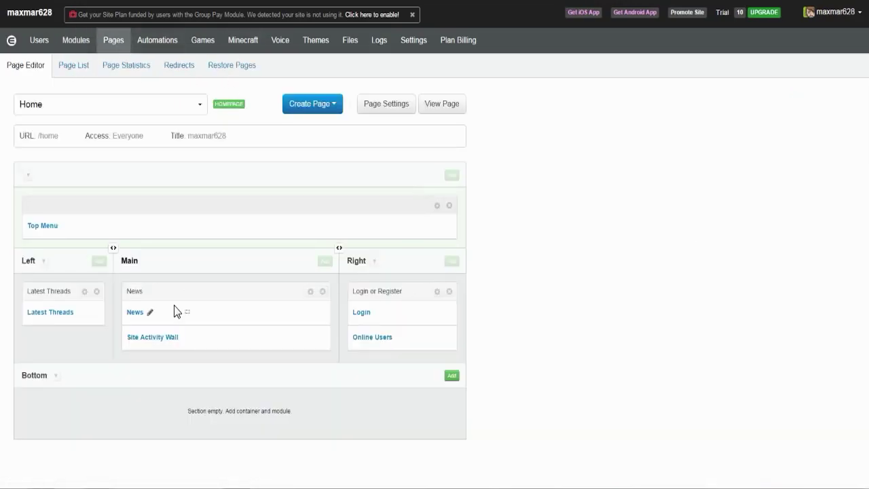
{"action": "left_click", "coordinate": [452, 176]}
{"action": "left_click", "coordinate": [45, 279]}
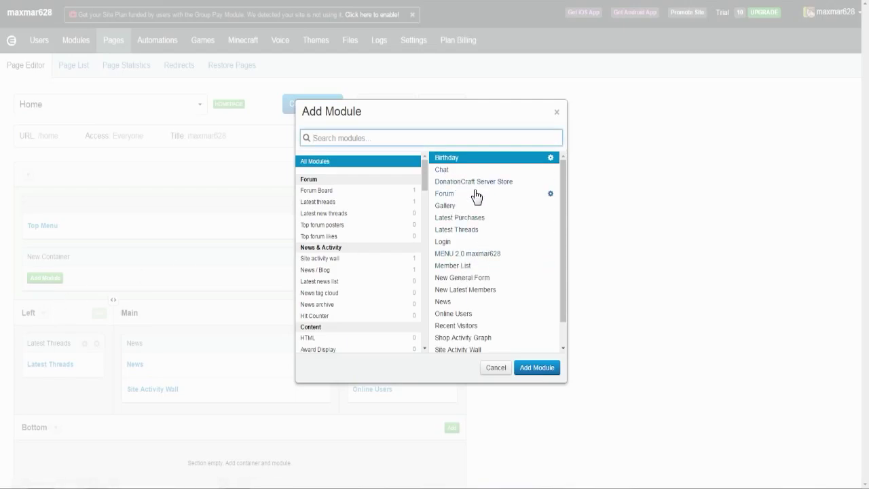
{"action": "scroll", "coordinate": [484, 231], "scroll_direction": "down", "scroll_amount": 1}
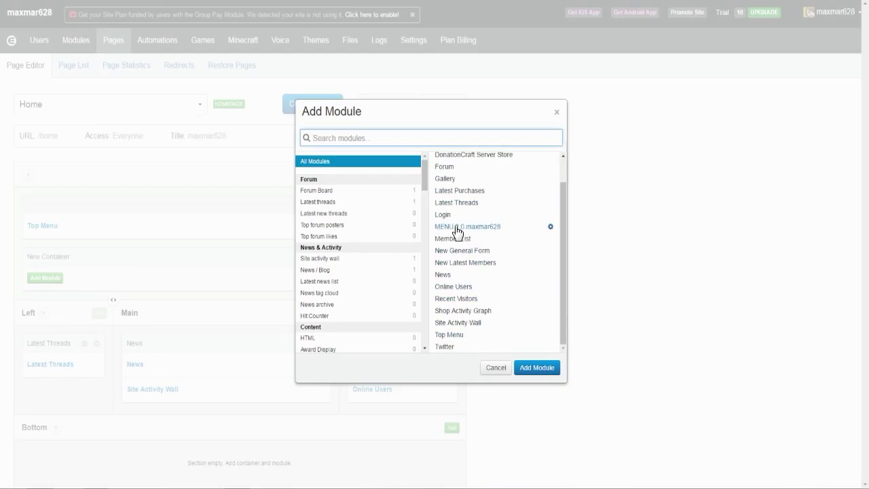
{"action": "left_click", "coordinate": [492, 227]}
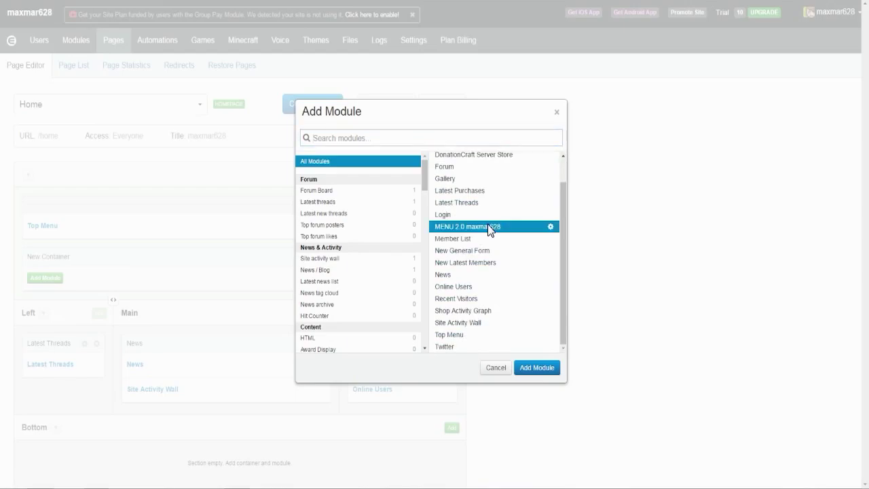
{"action": "left_click", "coordinate": [535, 368]}
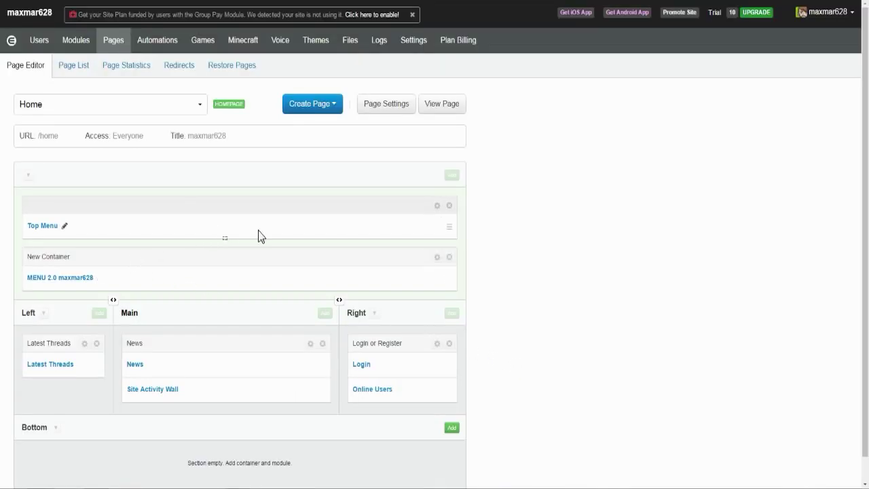
- Remove the old Top Menu container from the Home page, confirm the removal and view the live site
{"action": "left_click", "coordinate": [449, 205]}
{"action": "left_click", "coordinate": [466, 225]}
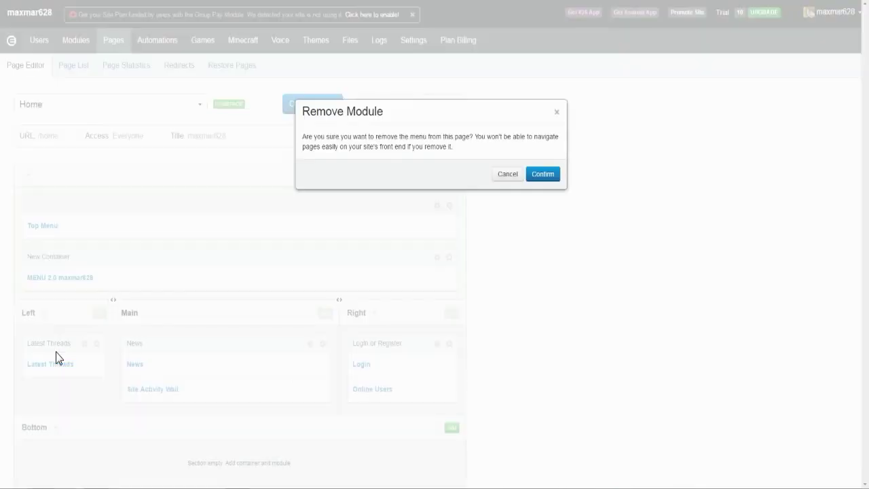
{"action": "left_click", "coordinate": [543, 173]}
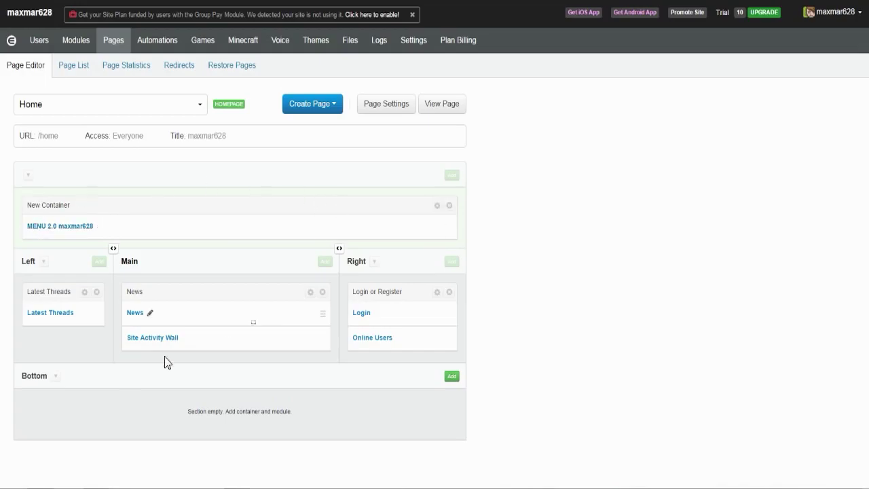
{"action": "left_click", "coordinate": [29, 12]}
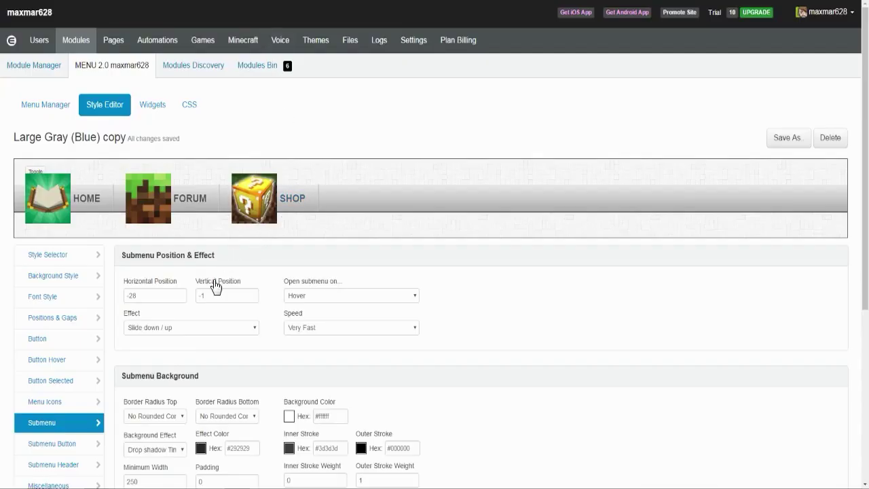
- Set the menu position of the Large Gray (Blue) copy style to Self Contained
{"action": "left_click", "coordinate": [47, 257]}
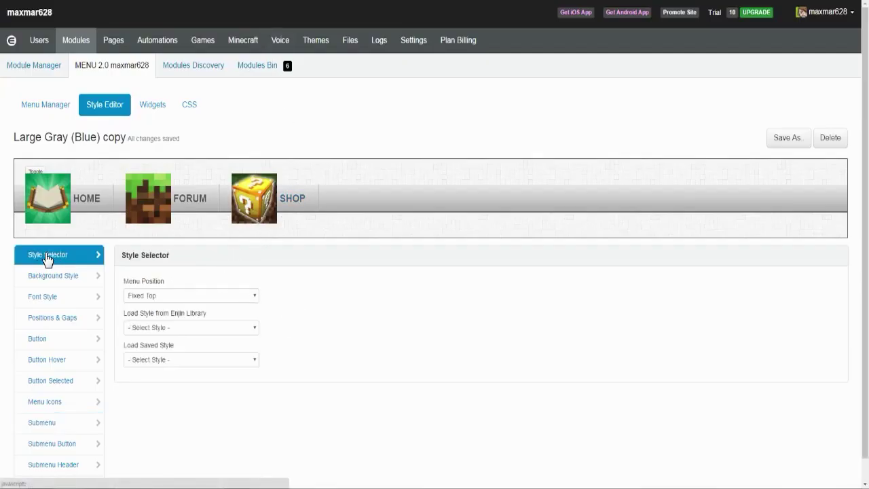
{"action": "left_click", "coordinate": [164, 296]}
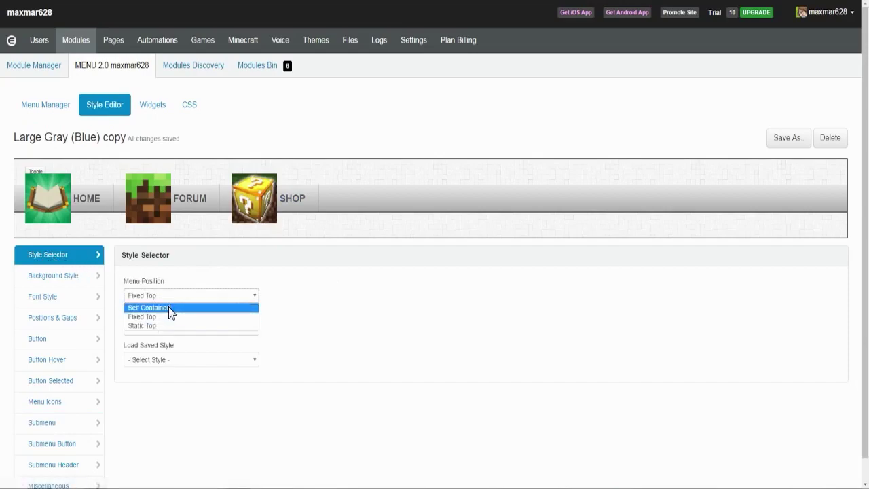
{"action": "left_click", "coordinate": [169, 308]}
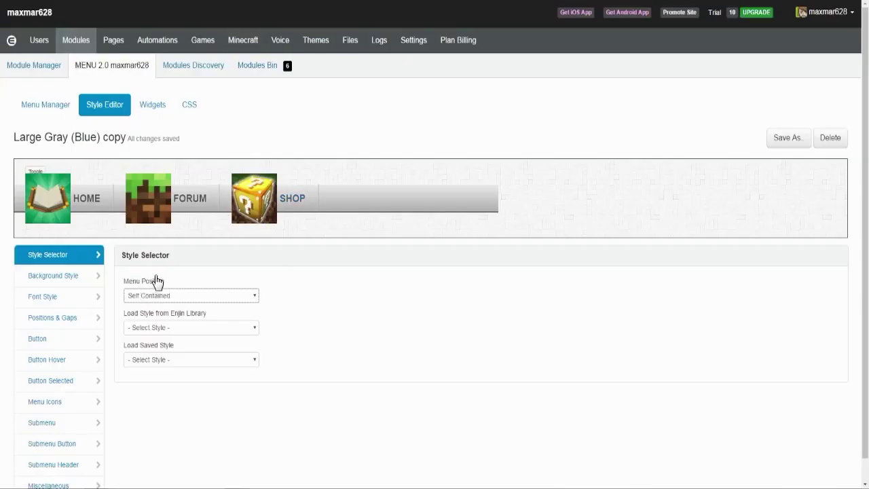
- Start a new menu item named CONTACT and link it to the Contact page
{"action": "left_click", "coordinate": [59, 111]}
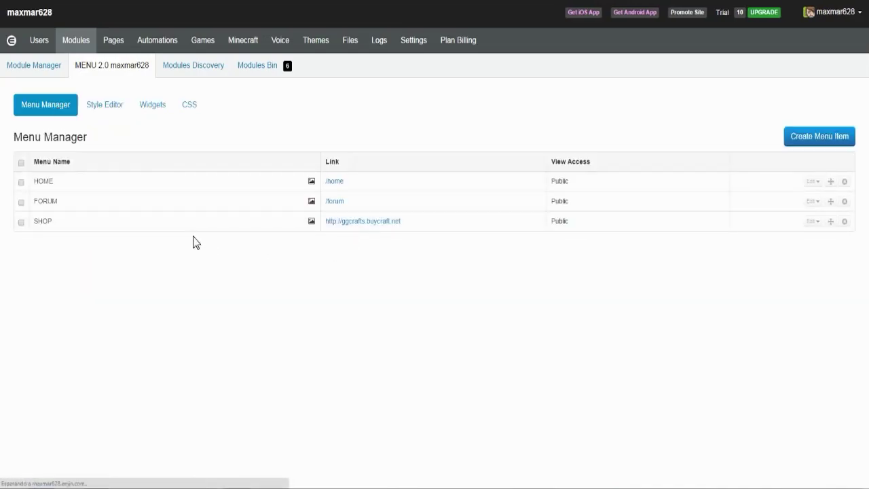
{"action": "left_click", "coordinate": [815, 138]}
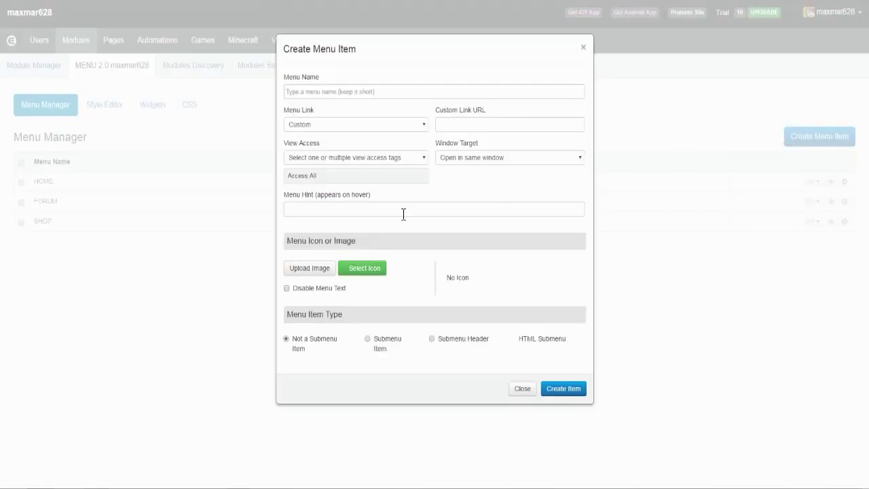
{"action": "left_click", "coordinate": [340, 92]}
{"action": "type", "text": "CONTACT"}
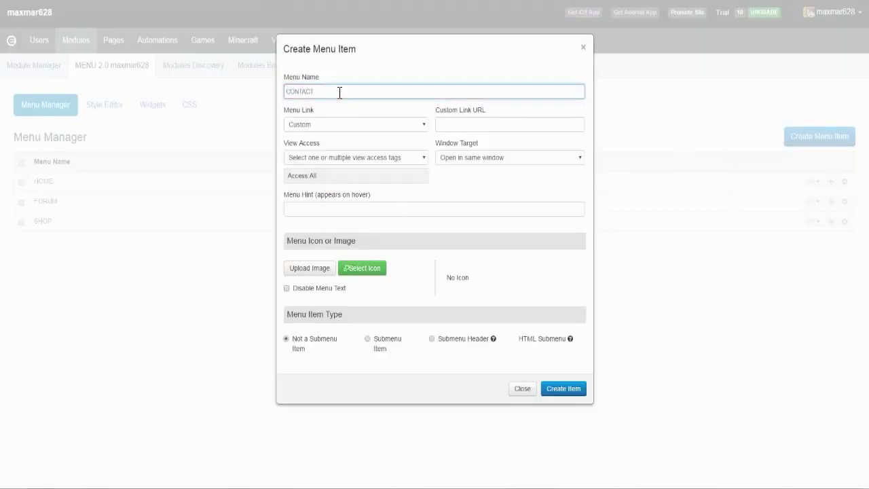
{"action": "left_click", "coordinate": [346, 128]}
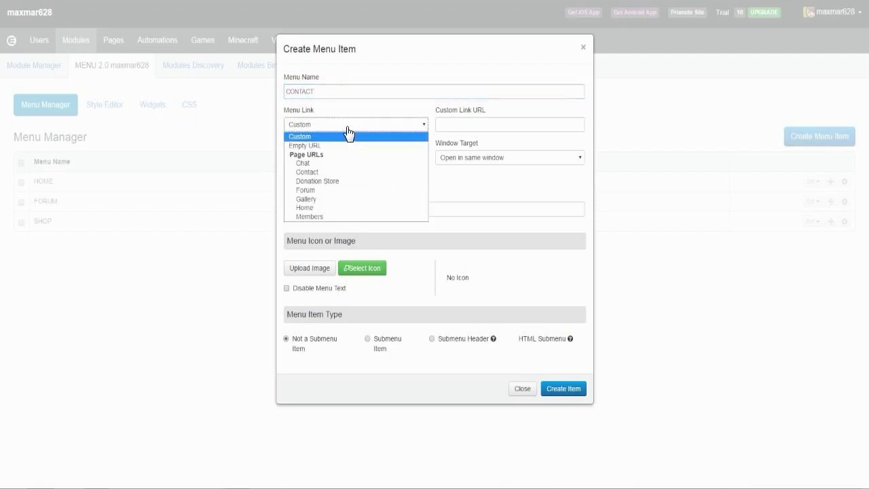
{"action": "left_click", "coordinate": [327, 169]}
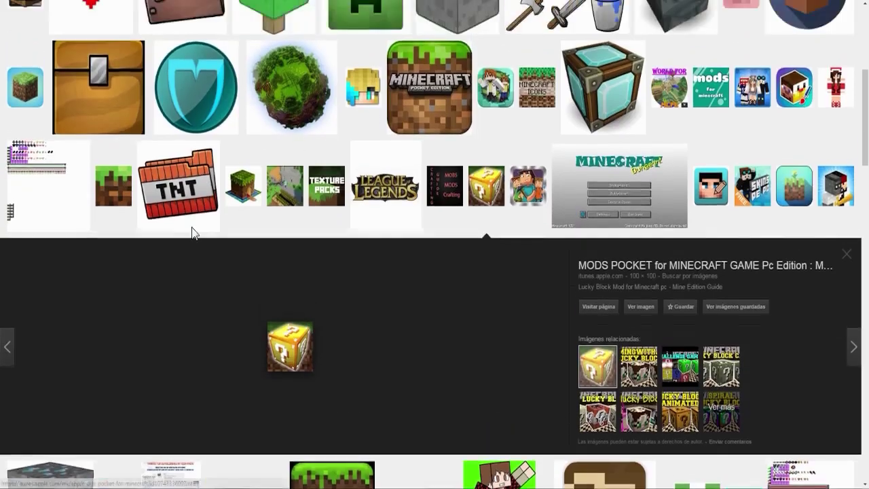
- In the Google Images results, find the 100 × 100 black face icon with purple eyes and save it to the computer
{"action": "scroll", "coordinate": [190, 233], "scroll_direction": "up", "scroll_amount": 3}
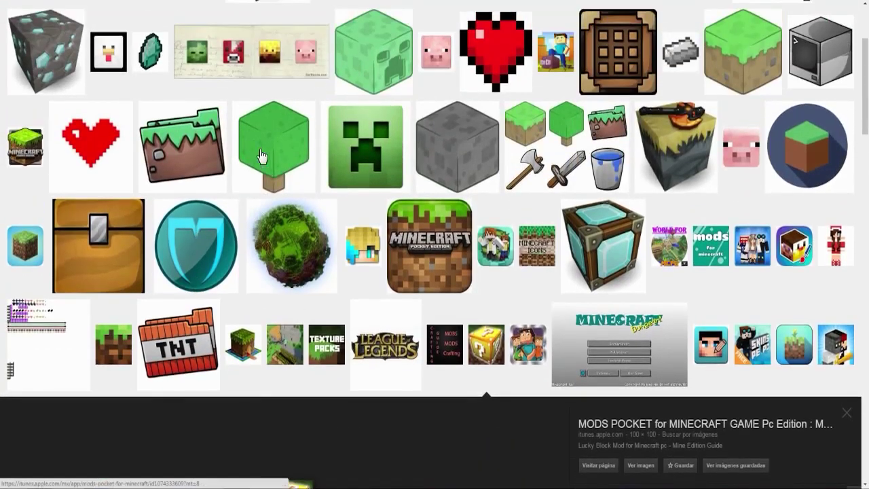
{"action": "scroll", "coordinate": [265, 162], "scroll_direction": "up", "scroll_amount": 2}
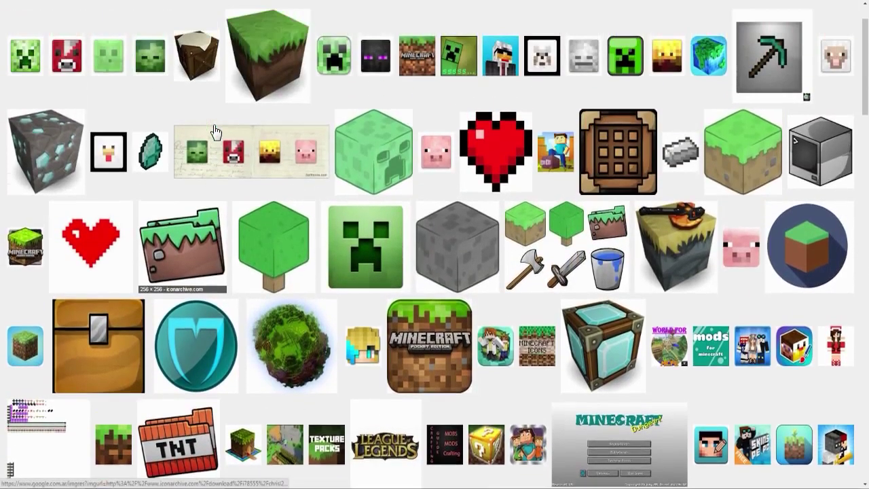
{"action": "left_click", "coordinate": [384, 62]}
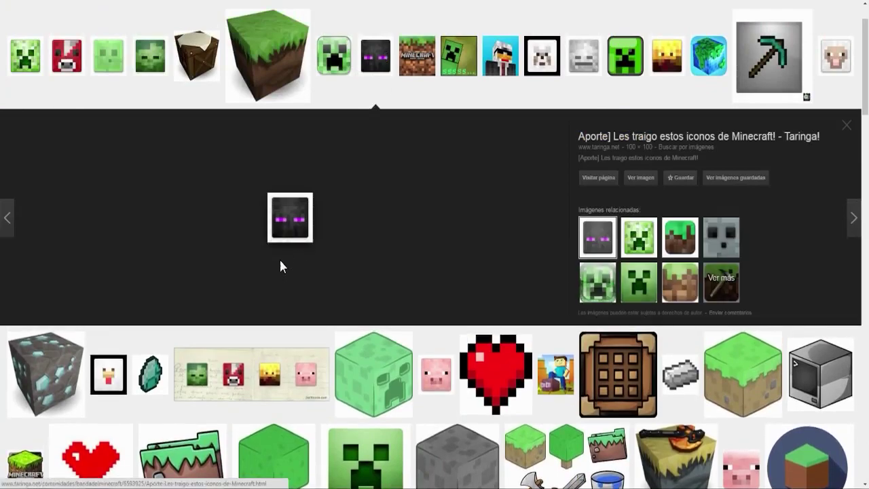
{"action": "right_click", "coordinate": [285, 228]}
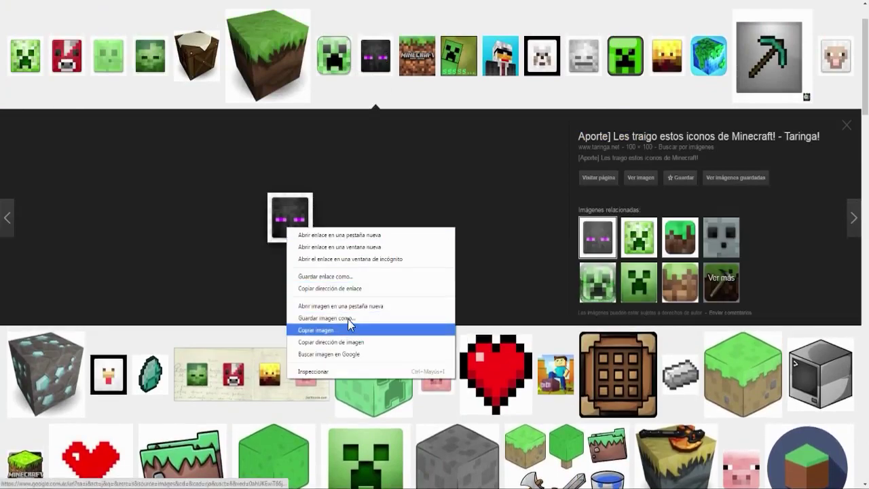
{"action": "left_click", "coordinate": [347, 318]}
{"action": "key", "text": "Return"}
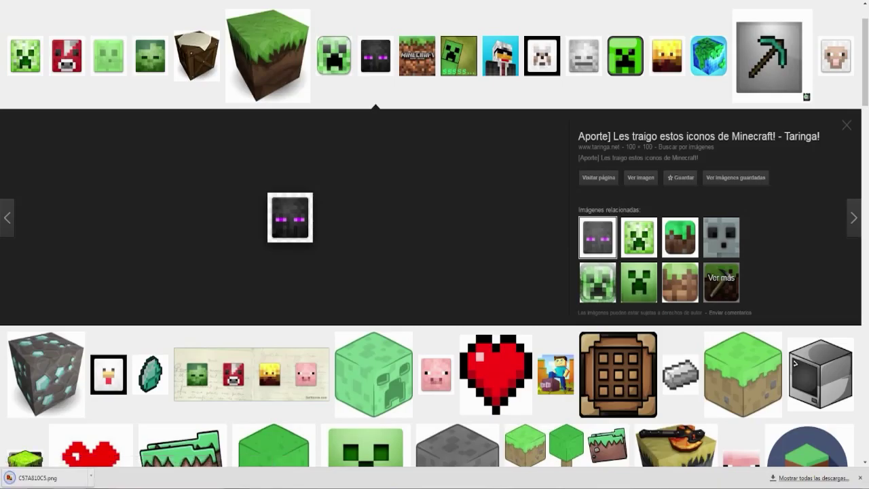
- Back in the Enjin menu item form, upload the saved black face icon as the CONTACT image and create the item
{"action": "key", "text": "ctrl+Tab"}
{"action": "left_click", "coordinate": [296, 270]}
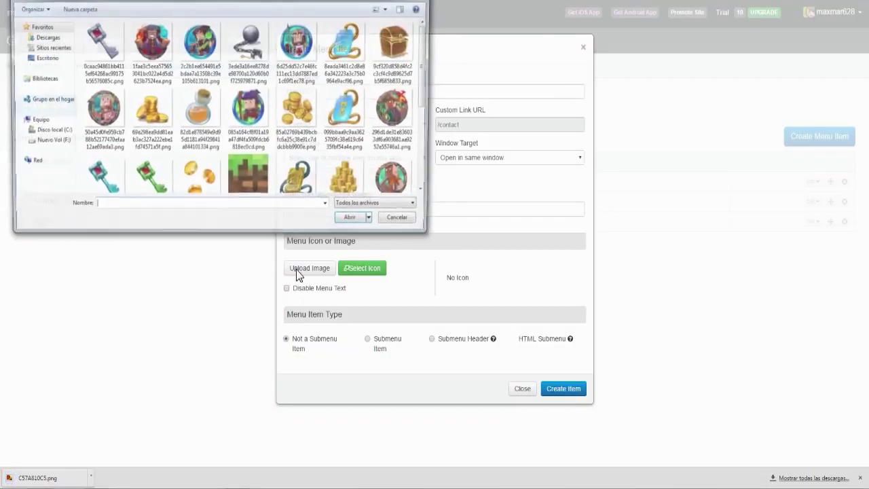
{"action": "scroll", "coordinate": [285, 160], "scroll_direction": "down", "scroll_amount": 1}
{"action": "double_click", "coordinate": [190, 67]}
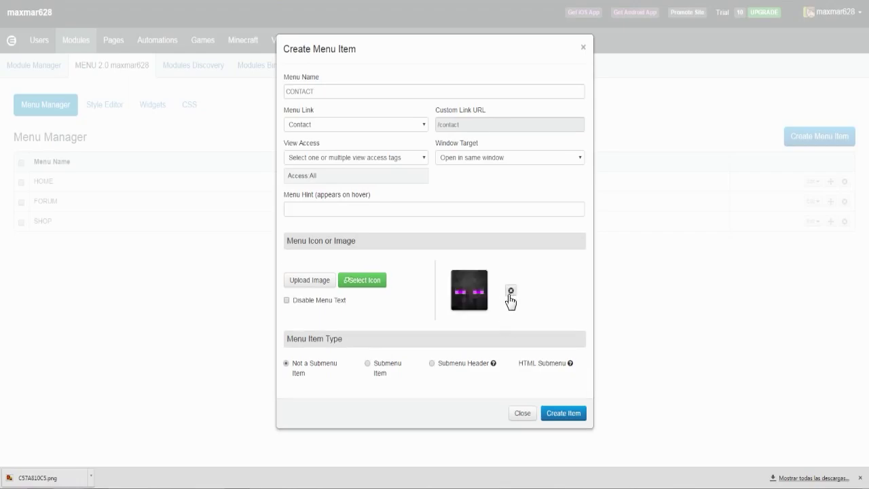
{"action": "left_click", "coordinate": [563, 414]}
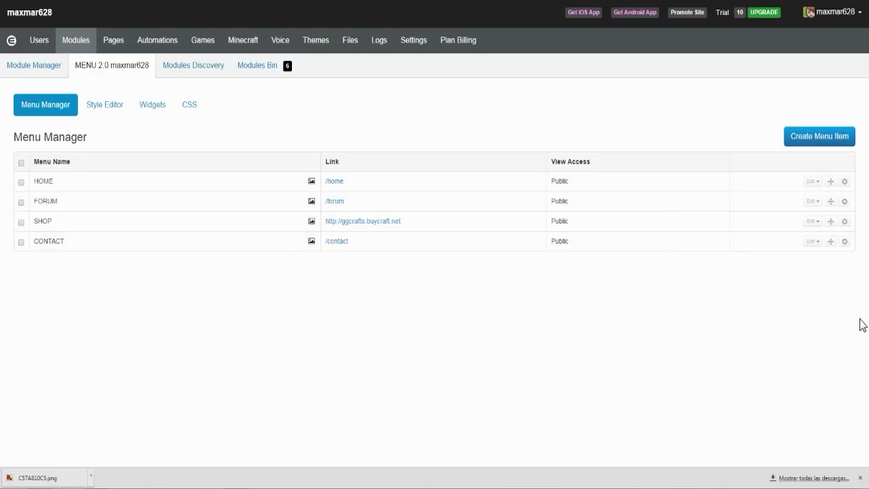
- View the live site to check how the menu looks with the CONTACT item
{"action": "left_click", "coordinate": [814, 242]}
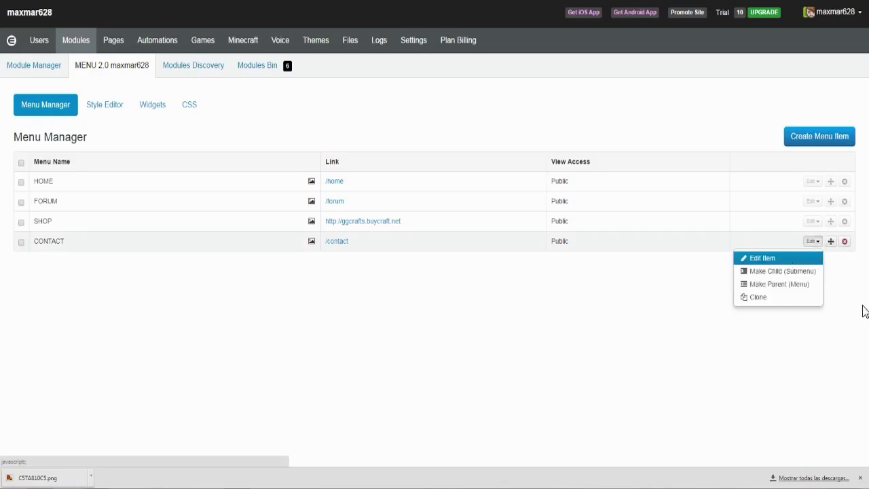
{"action": "left_click", "coordinate": [601, 382]}
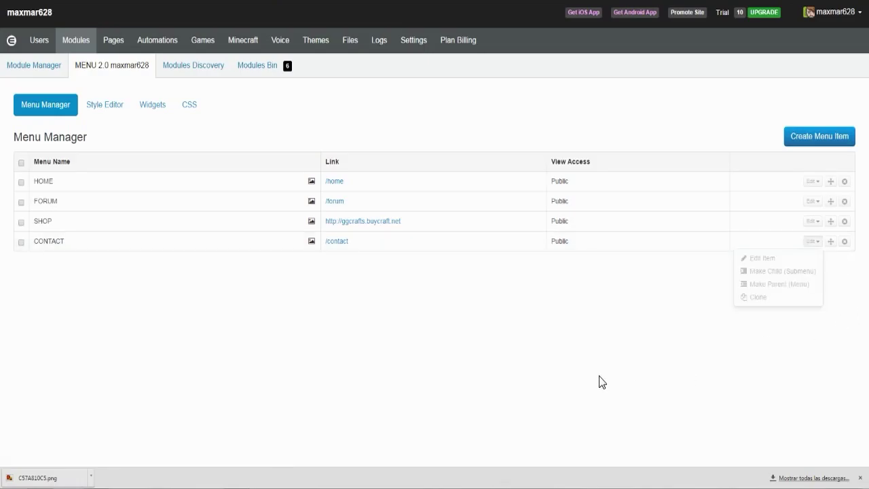
{"action": "left_click", "coordinate": [29, 12]}
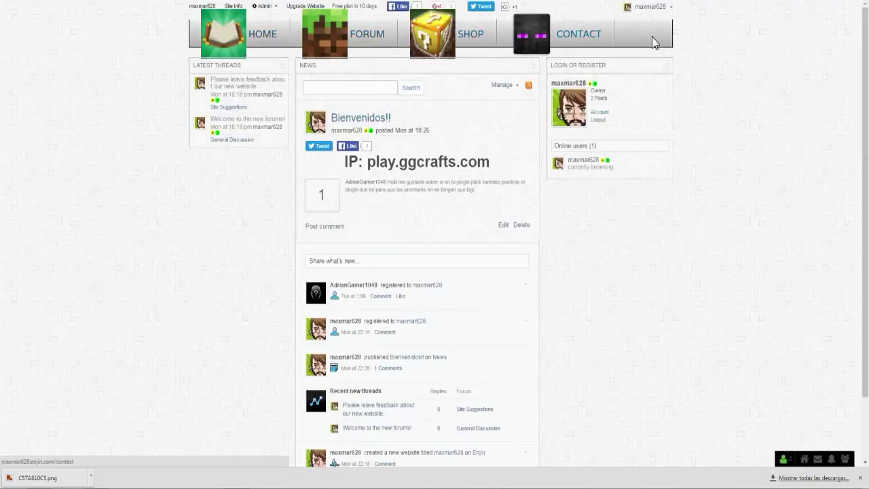
{"action": "scroll", "coordinate": [418, 277], "scroll_direction": "down", "scroll_amount": 1}
{"action": "scroll", "coordinate": [417, 277], "scroll_direction": "up", "scroll_amount": 1}
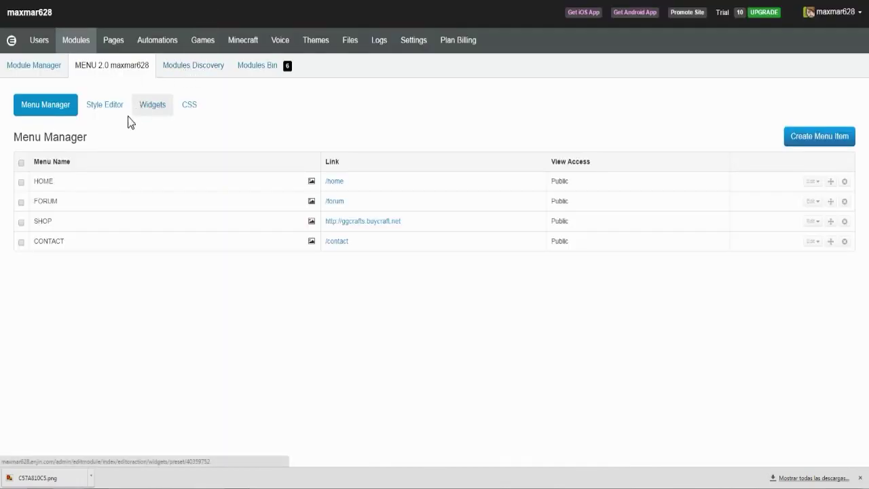
- Add two empty containers to the Home page's top section, one above and one below the MENU 2.0 container
{"action": "left_click", "coordinate": [36, 67]}
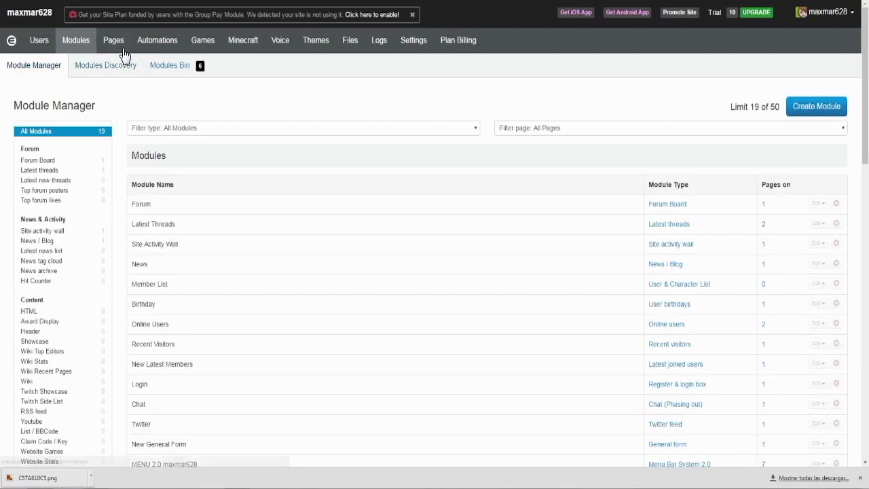
{"action": "left_click", "coordinate": [123, 49]}
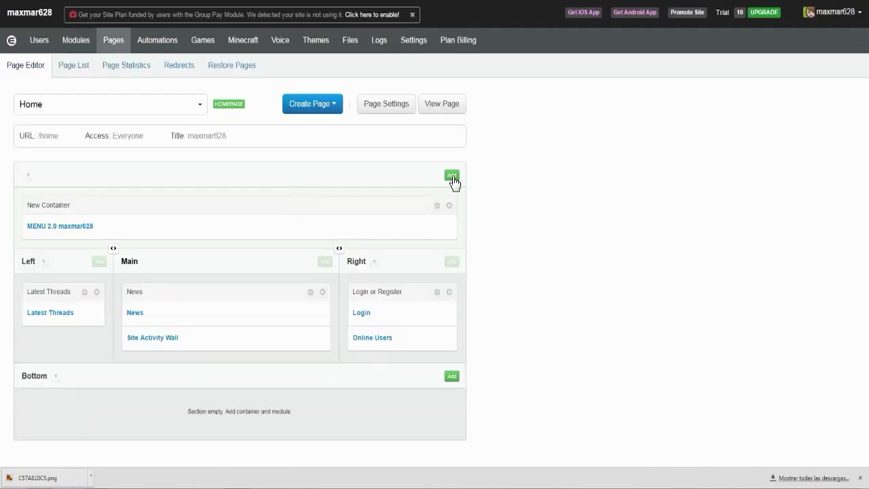
{"action": "left_click", "coordinate": [451, 176]}
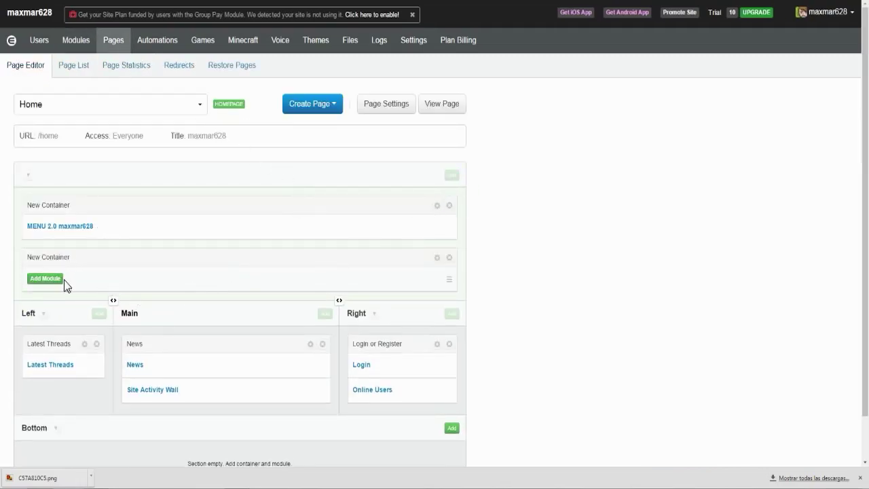
{"action": "left_click", "coordinate": [451, 176]}
{"action": "left_click_drag", "start_coordinate": [390, 213], "coordinate": [386, 269]}
{"action": "scroll", "coordinate": [254, 316], "scroll_direction": "down", "scroll_amount": 3}
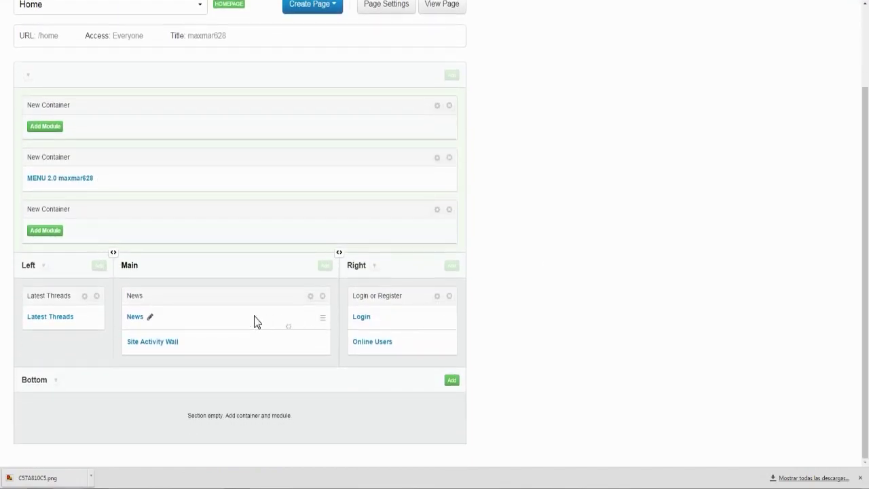
{"action": "scroll", "coordinate": [209, 224], "scroll_direction": "up", "scroll_amount": 3}
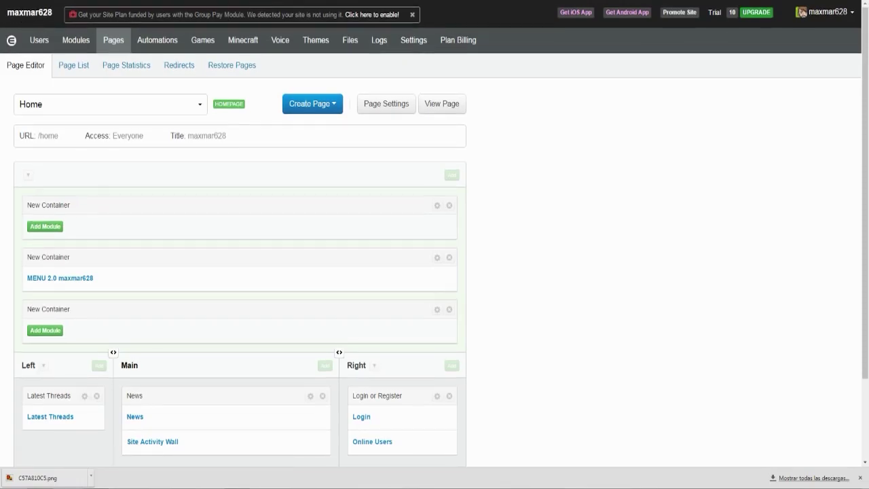
- Check the page spacing on the live site, and set the menu style's Button Height to 70 in the Style Editor
{"action": "left_click", "coordinate": [29, 12]}
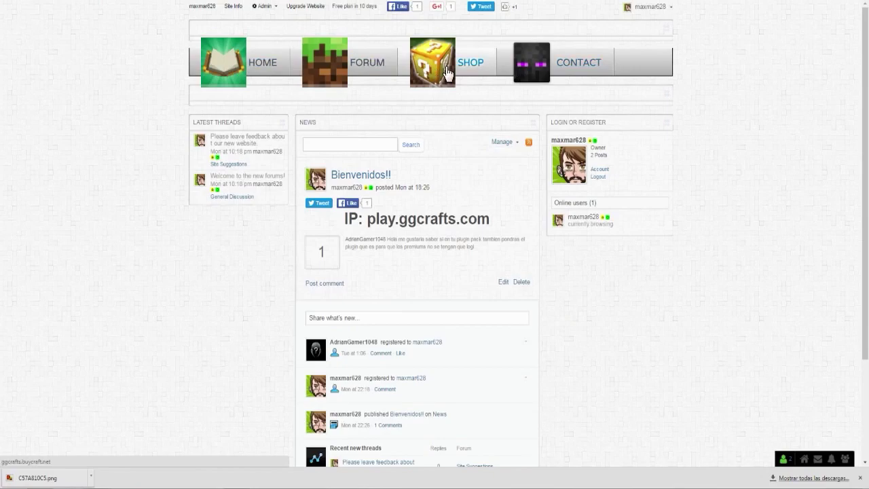
{"action": "mouse_move", "coordinate": [250, 3]}
{"action": "left_click", "coordinate": [263, 45]}
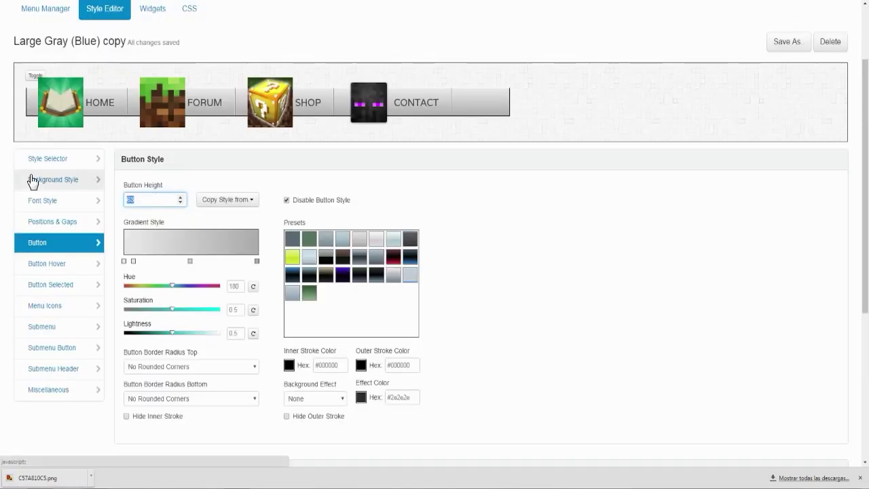
{"action": "type", "text": "70"}
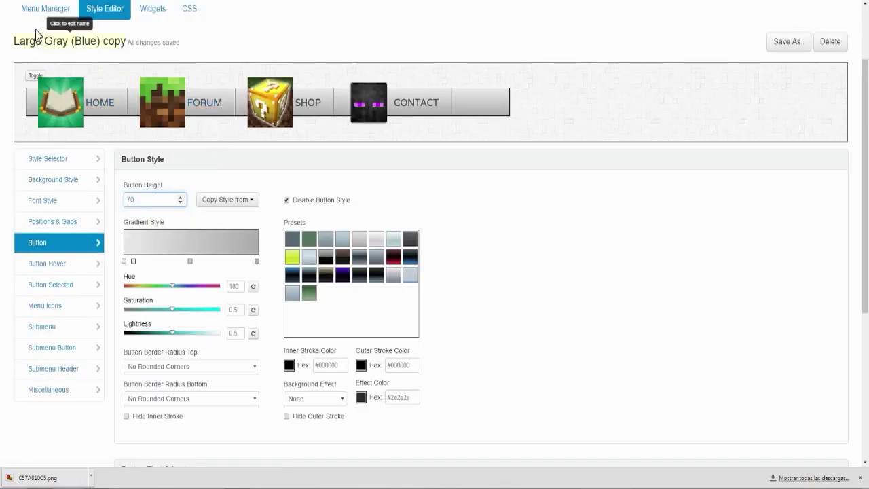
{"action": "scroll", "coordinate": [260, 29], "scroll_direction": "up", "scroll_amount": 3}
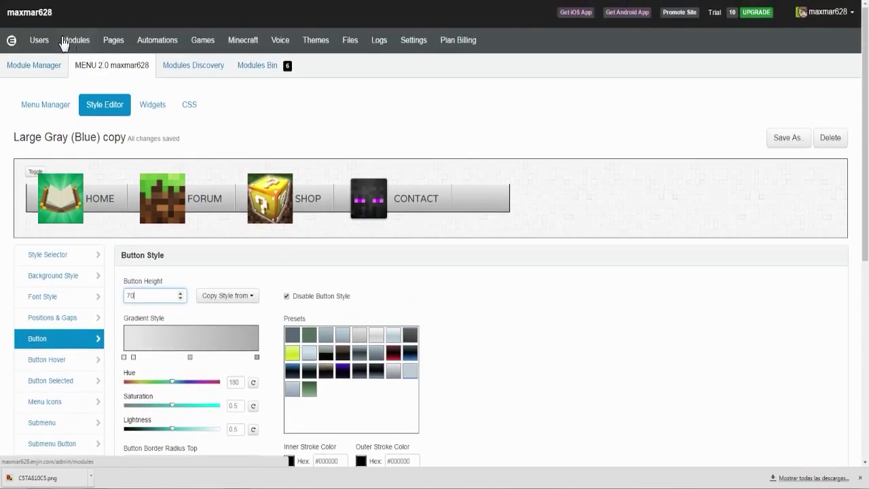
{"action": "left_click", "coordinate": [34, 13]}
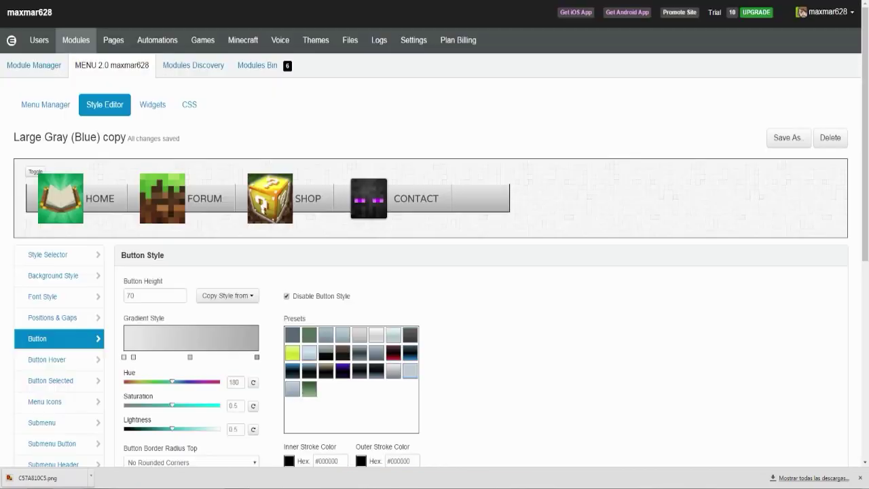
- Increase the menu style's Button Height above 70 to widen the gap under the menu
{"action": "double_click", "coordinate": [133, 297]}
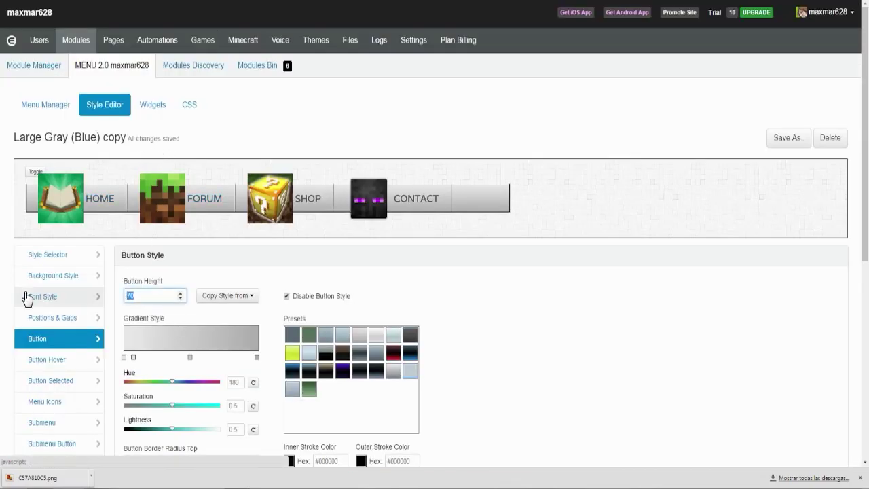
{"action": "type", "text": "9"}
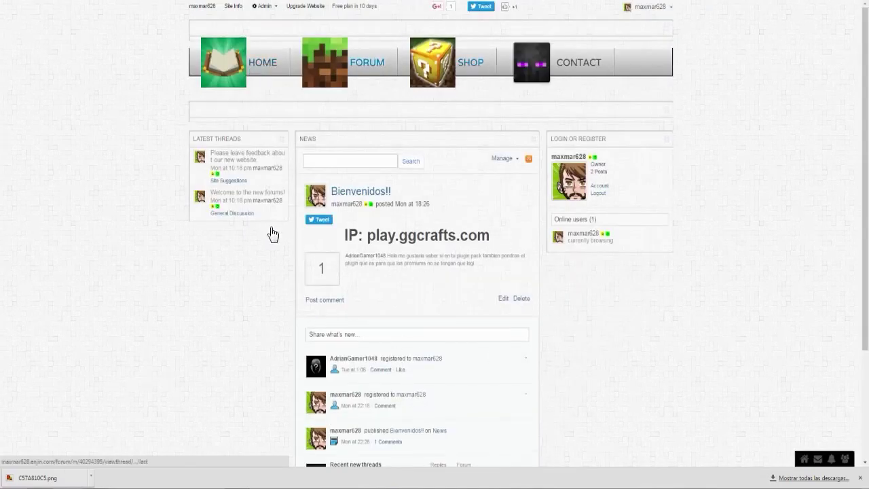
- On the live site's FORUM page, enable quick edit and open the Main Forum module for editing
{"action": "left_click", "coordinate": [343, 79]}
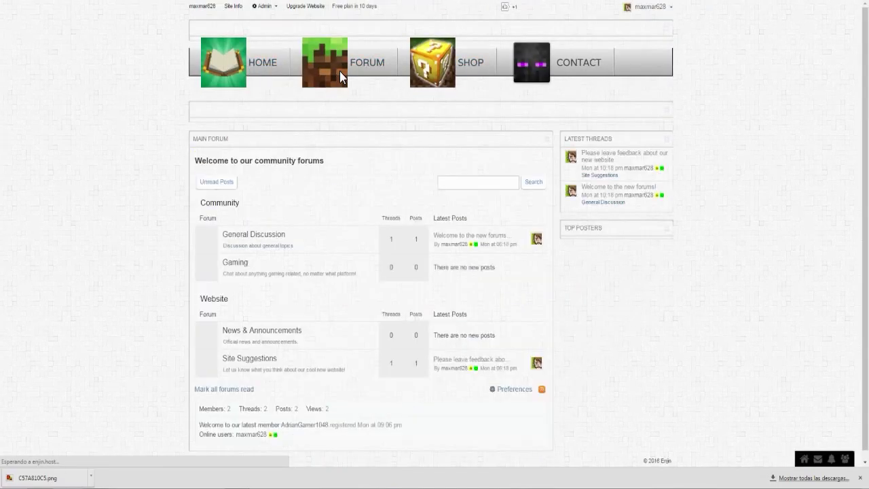
{"action": "scroll", "coordinate": [387, 139], "scroll_direction": "down", "scroll_amount": 1}
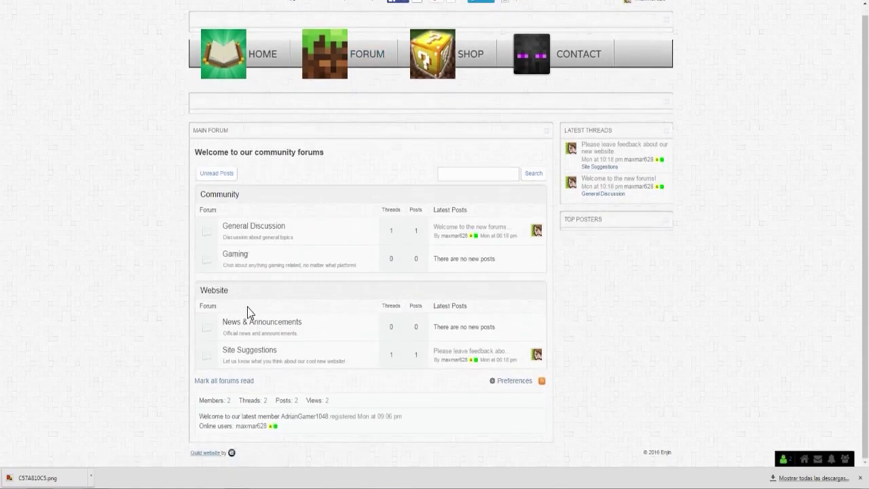
{"action": "scroll", "coordinate": [262, 382], "scroll_direction": "up", "scroll_amount": 1}
{"action": "left_click", "coordinate": [263, 6]}
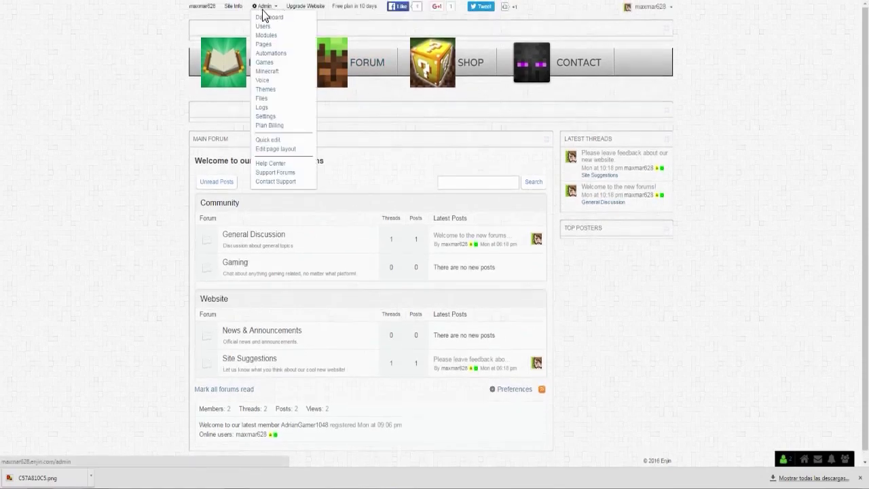
{"action": "left_click", "coordinate": [271, 139]}
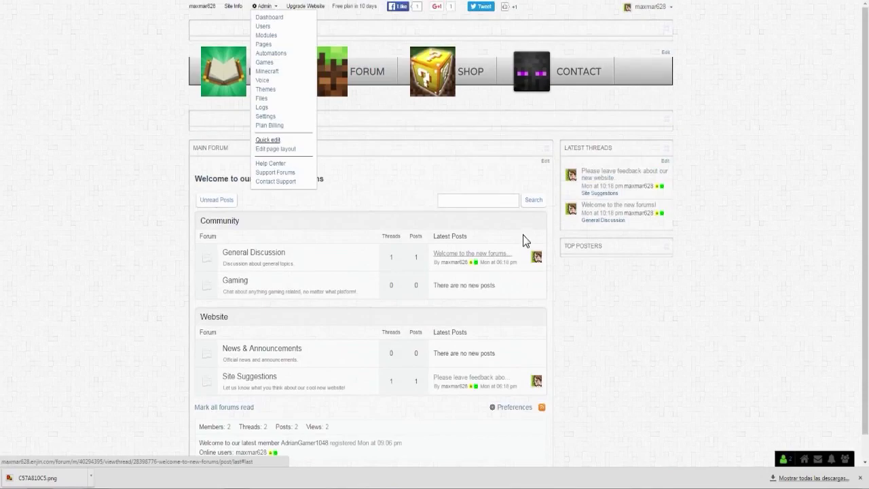
{"action": "left_click", "coordinate": [546, 164]}
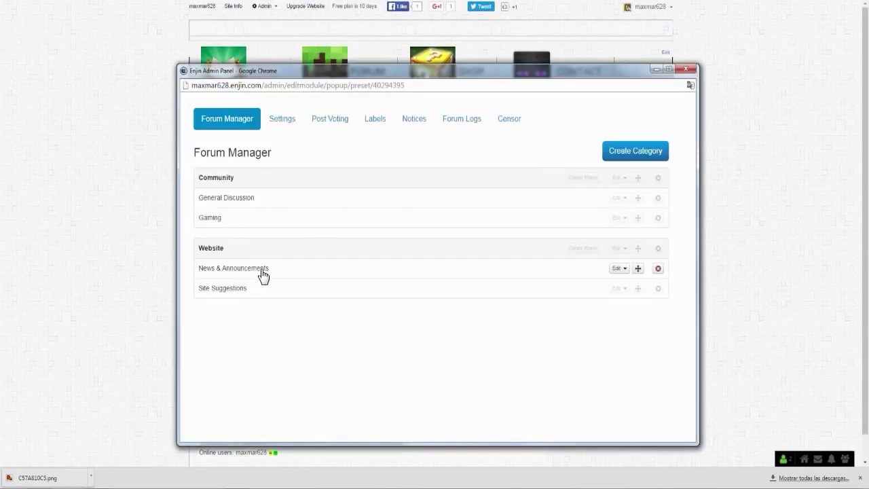
- In the Website category, start a forum named "Reportes de hacks, spam, y trampa" with the description "Reporta aquí todo lo que creas conveniente"
{"action": "left_click", "coordinate": [590, 255]}
{"action": "left_click", "coordinate": [334, 265]}
{"action": "scroll", "coordinate": [369, 298], "scroll_direction": "down", "scroll_amount": 1}
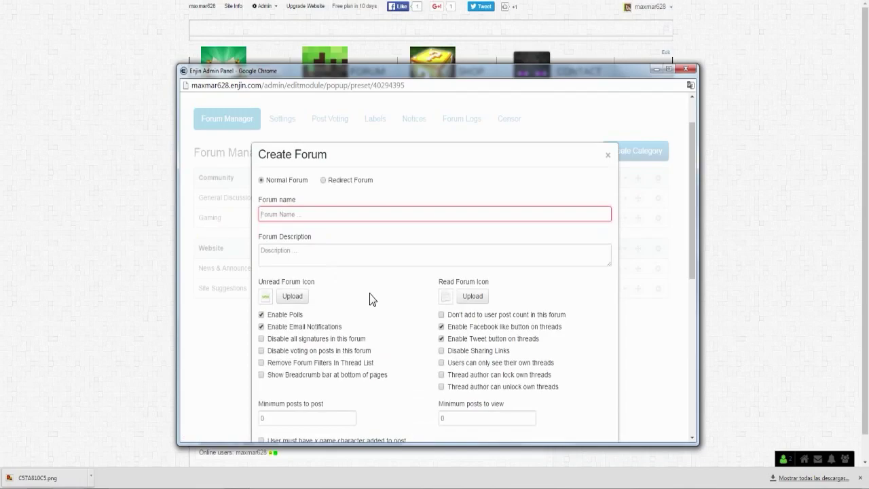
{"action": "type", "text": "R"}
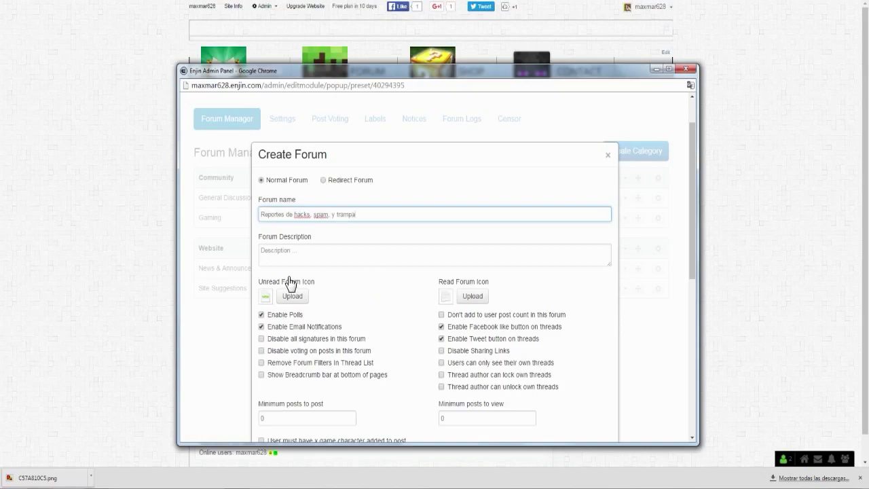
{"action": "left_click", "coordinate": [313, 253]}
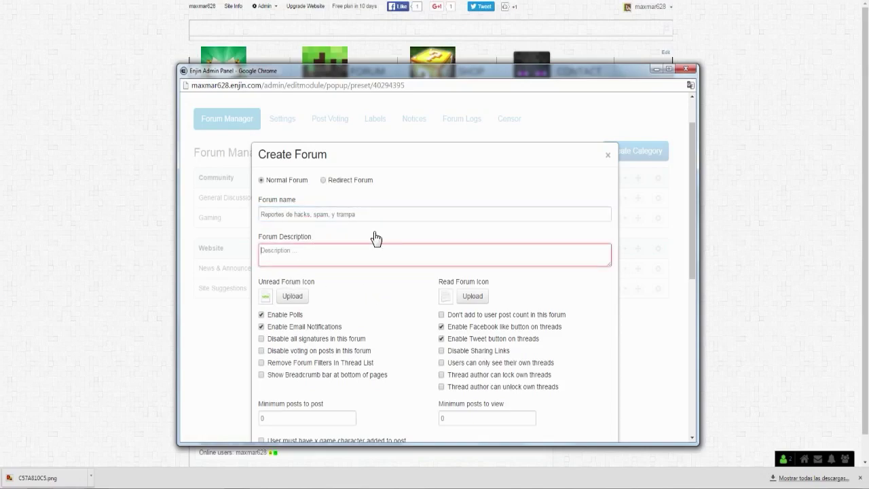
{"action": "type", "text": "R"}
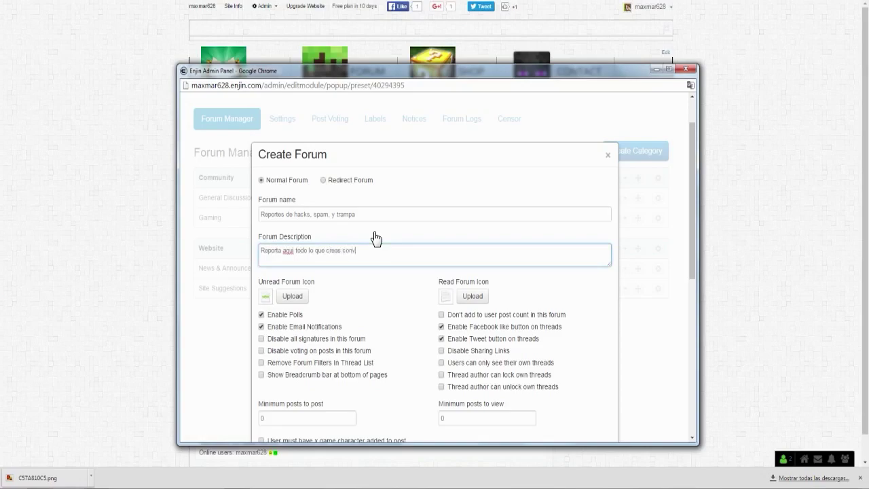
{"action": "right_click", "coordinate": [287, 251]}
{"action": "left_click", "coordinate": [322, 268]}
{"action": "scroll", "coordinate": [322, 268], "scroll_direction": "down", "scroll_amount": 1}
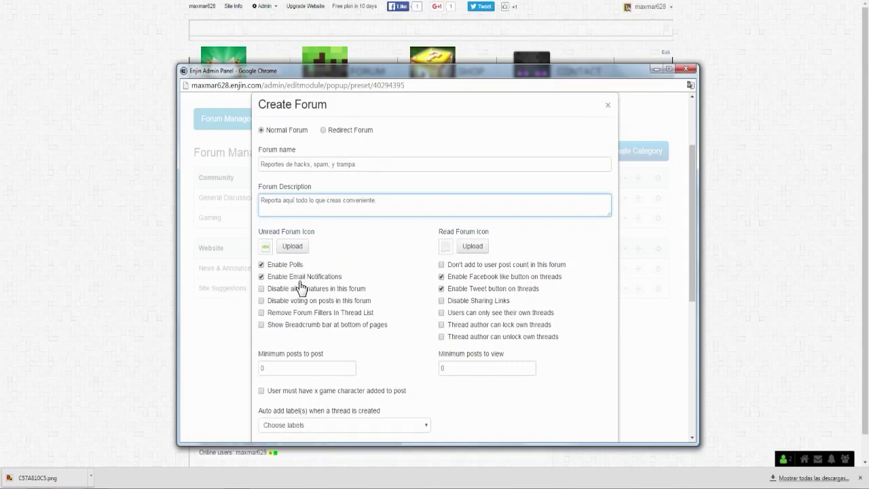
- Review the new forum's posting and View Access options and create the forum with the default permissions
{"action": "scroll", "coordinate": [338, 283], "scroll_direction": "down", "scroll_amount": 3}
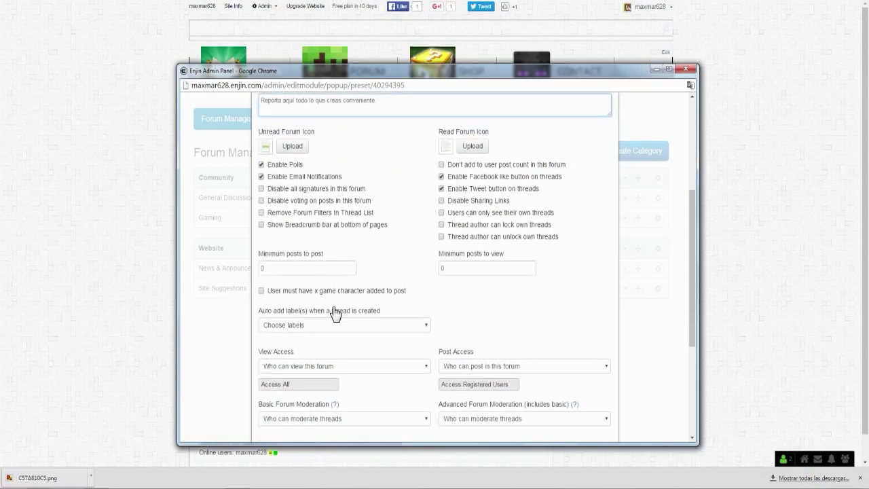
{"action": "scroll", "coordinate": [505, 273], "scroll_direction": "down", "scroll_amount": 6}
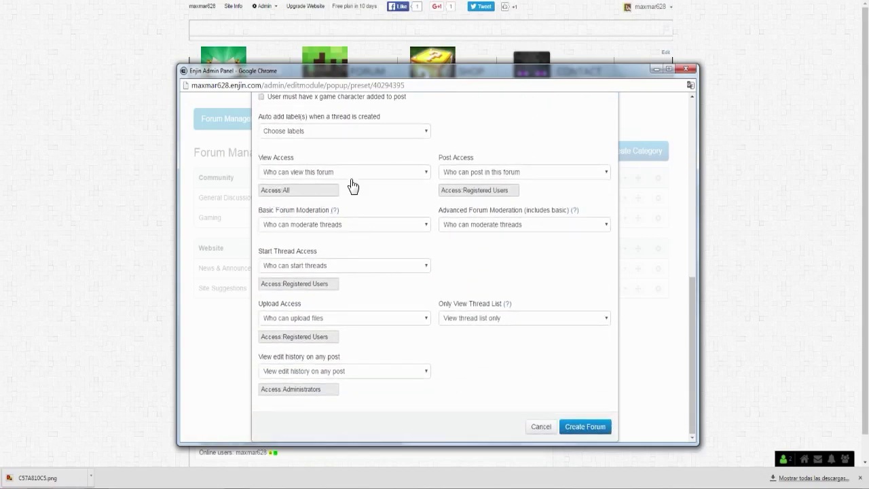
{"action": "left_click", "coordinate": [391, 177]}
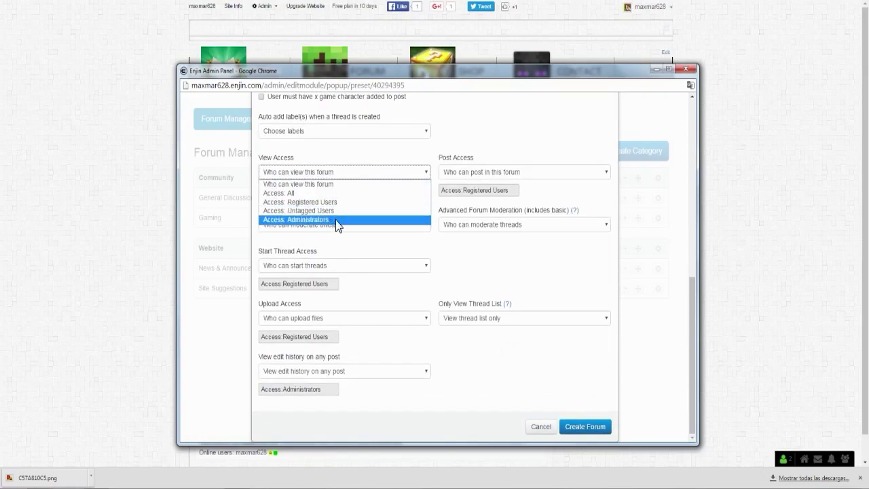
{"action": "left_click", "coordinate": [454, 252]}
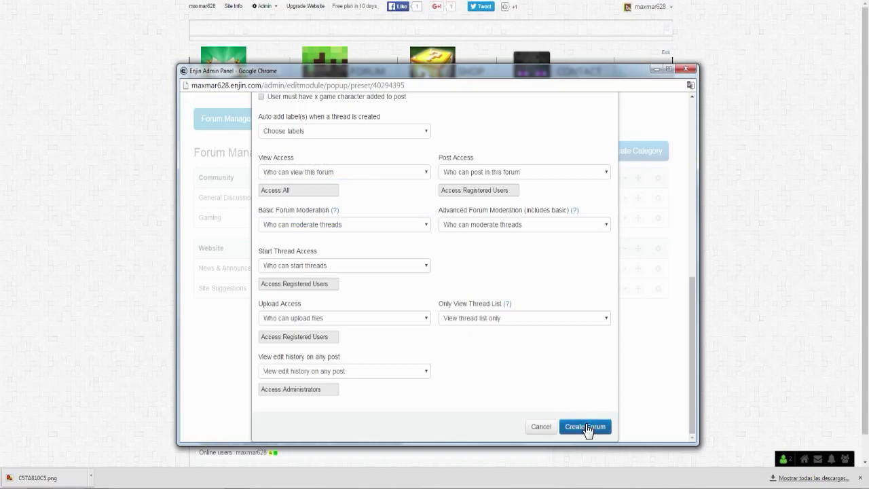
{"action": "left_click", "coordinate": [585, 426]}
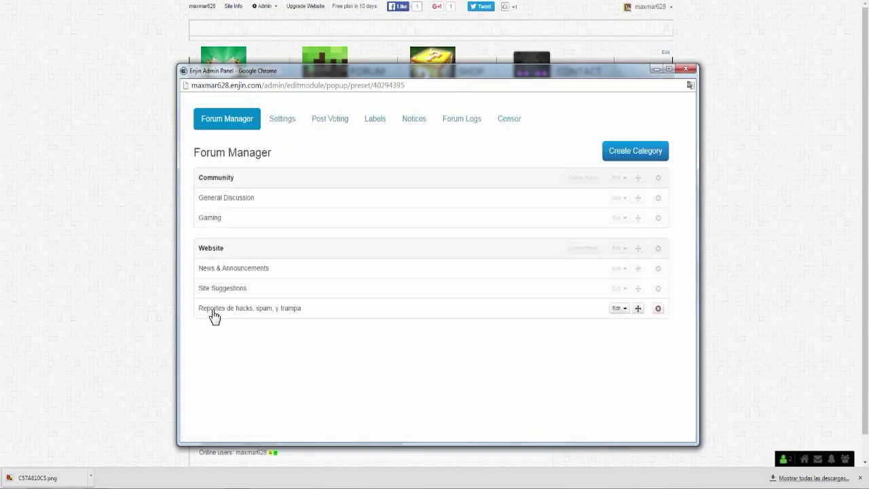
- Reload the live FORUM page to check the new forum in the Website category
{"action": "left_click", "coordinate": [86, 285]}
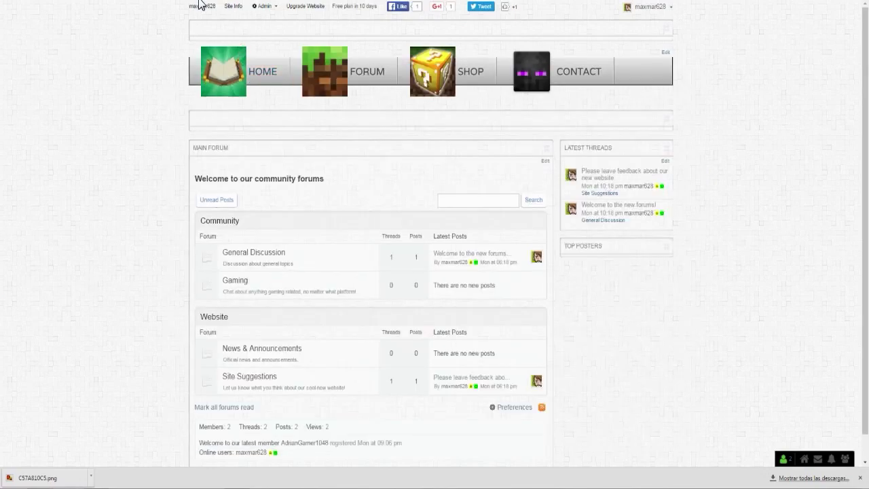
{"action": "left_click", "coordinate": [347, 71]}
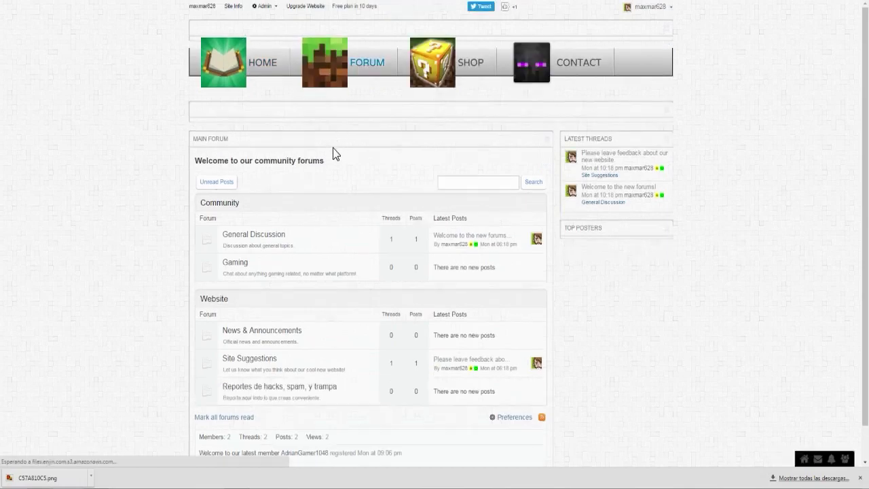
{"action": "scroll", "coordinate": [334, 151], "scroll_direction": "down", "scroll_amount": 1}
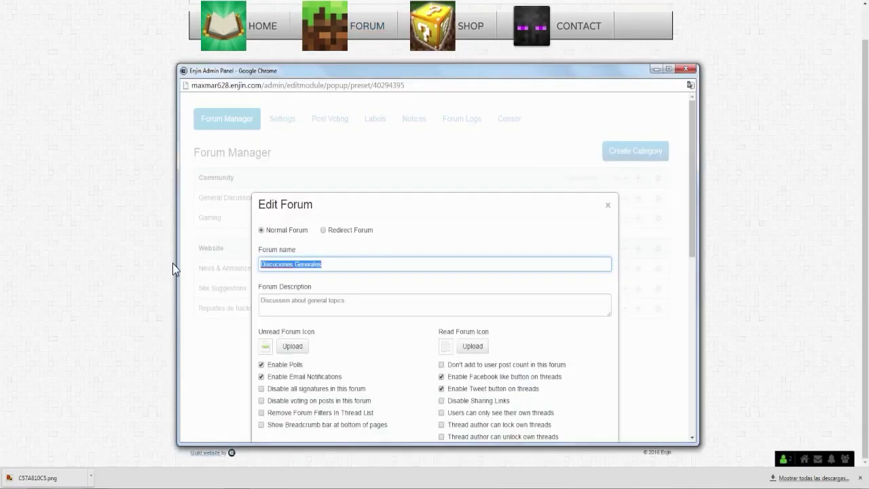
- Rename the General Discussion forum "Discusiones Generales", set its description to "Postea todo lo que quieras aquí" and save it
{"action": "type", "text": "D"}
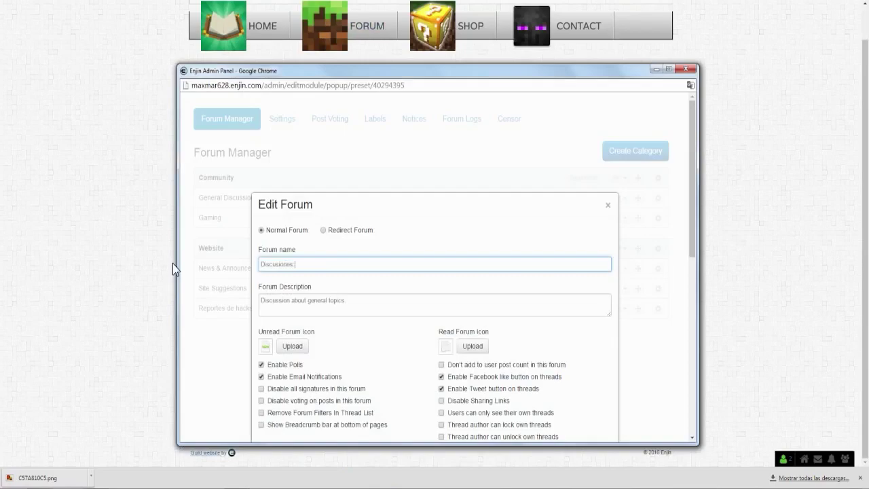
{"action": "left_click", "coordinate": [328, 301]}
{"action": "left_click_drag", "start_coordinate": [407, 310], "coordinate": [229, 307]}
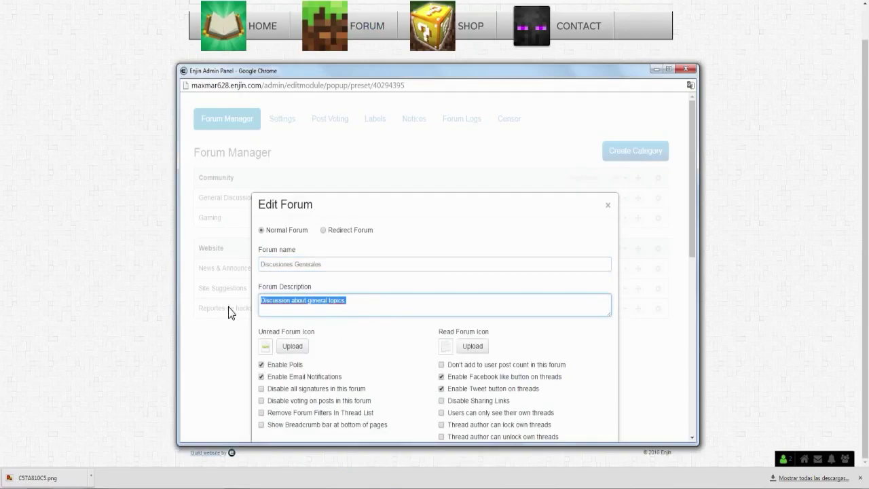
{"action": "type", "text": "D"}
{"action": "key", "text": "BackSpace"}
{"action": "type", "text": "Postea todo lo que quieras aquí"}
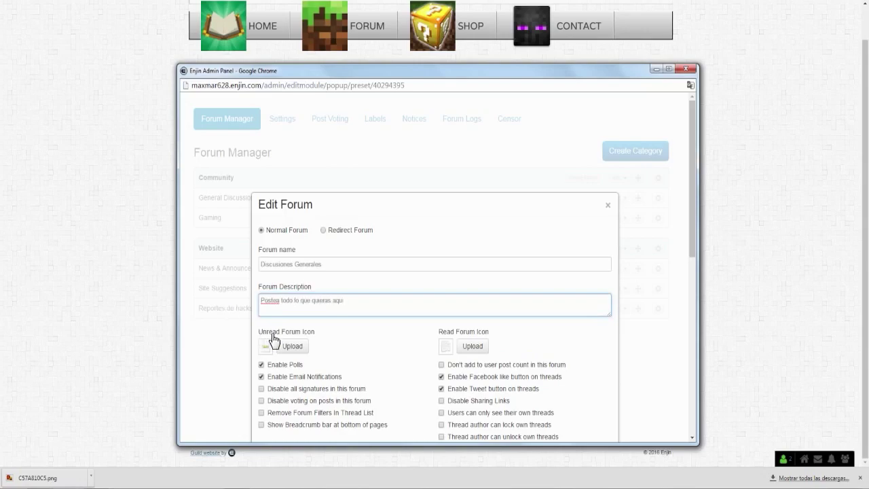
{"action": "scroll", "coordinate": [498, 329], "scroll_direction": "down", "scroll_amount": 5}
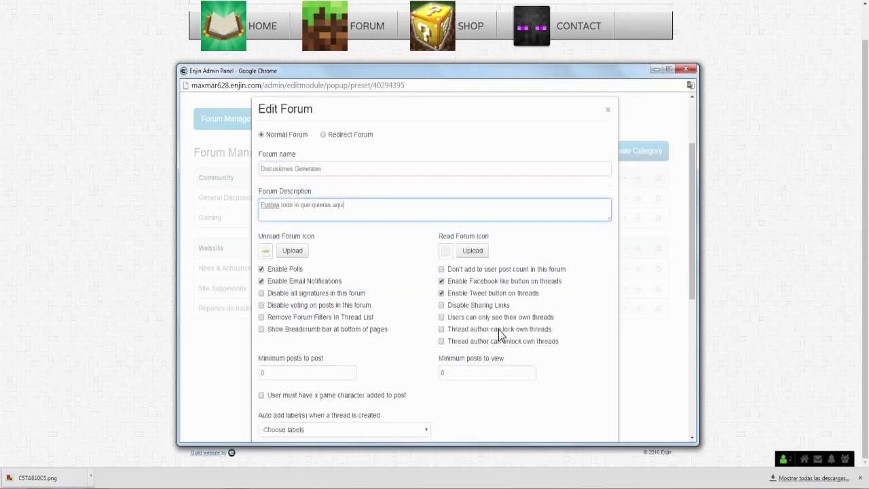
{"action": "left_click", "coordinate": [592, 426]}
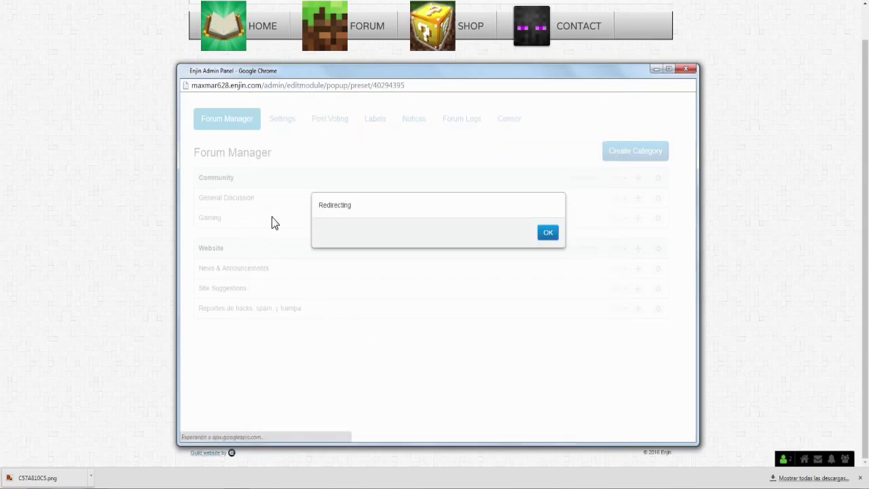
{"action": "left_click", "coordinate": [548, 234]}
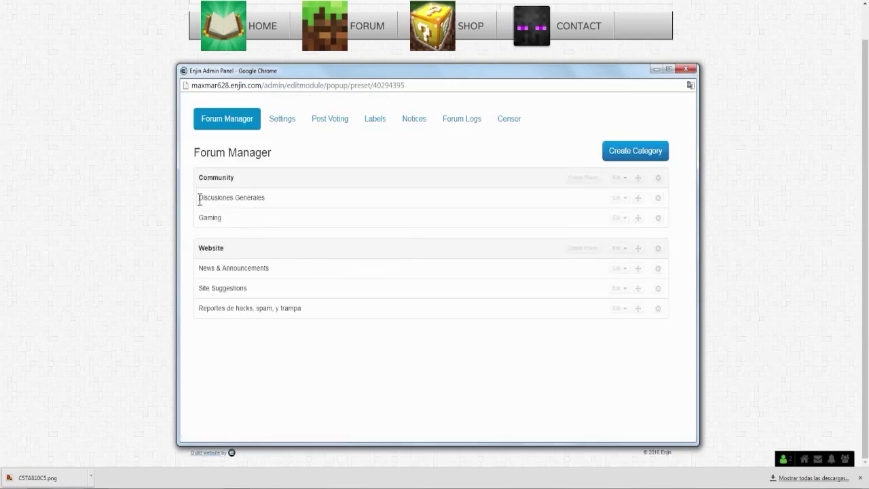
- Check the new name and description of the first Community forum in the Forum Manager and on the live site
{"action": "left_click_drag", "start_coordinate": [199, 200], "coordinate": [335, 213]}
{"action": "left_click", "coordinate": [106, 179]}
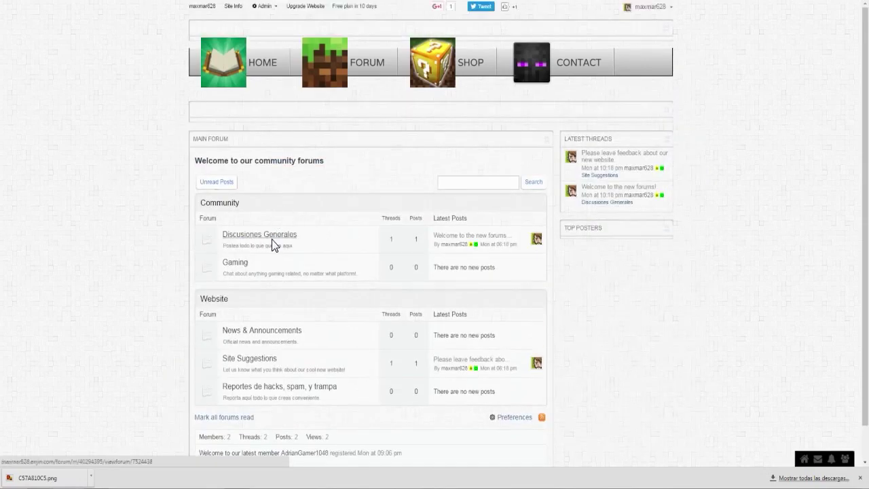
{"action": "left_click_drag", "start_coordinate": [222, 245], "coordinate": [294, 249]}
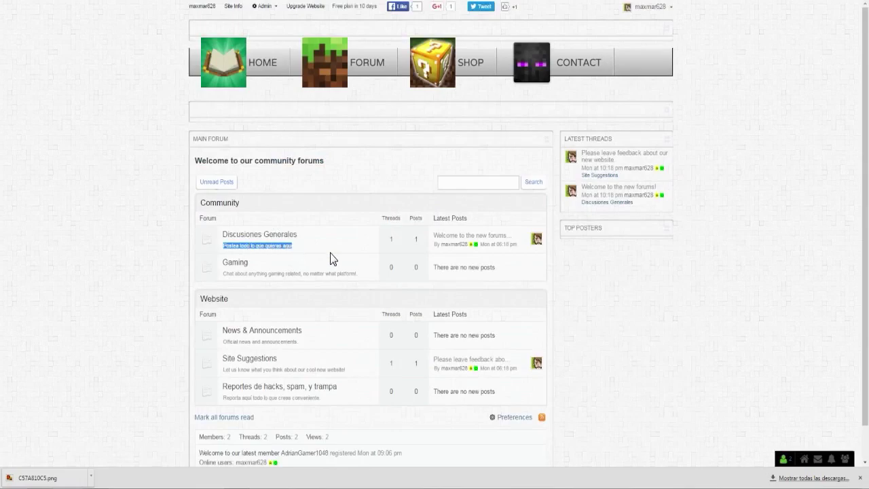
- Follow the menu's SHOP item and look through the GGCrafts donation store page
{"action": "left_click", "coordinate": [441, 65]}
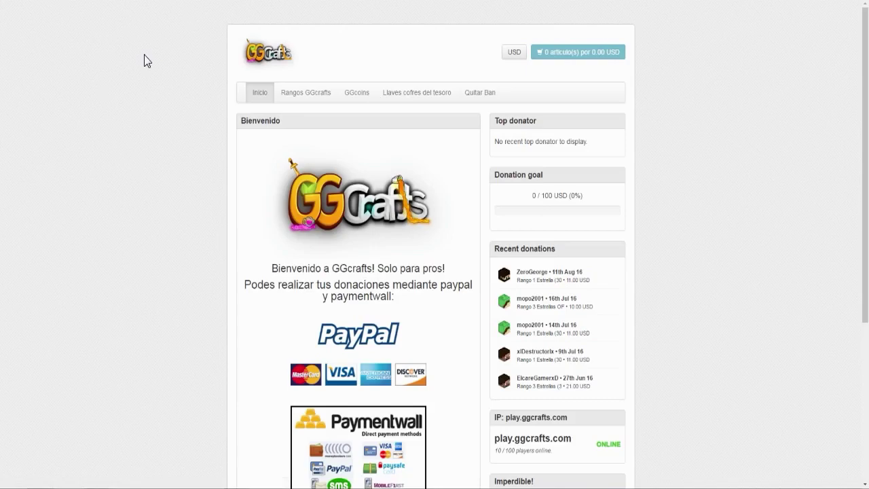
{"action": "scroll", "coordinate": [144, 60], "scroll_direction": "down", "scroll_amount": 4}
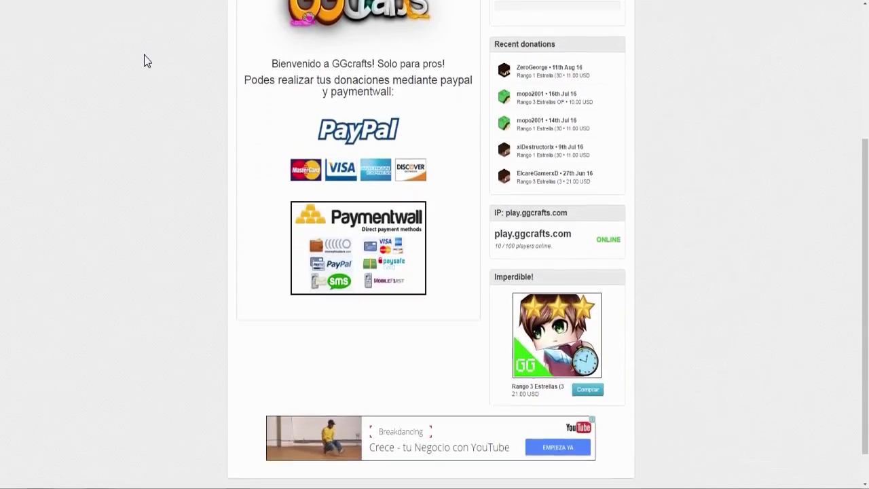
{"action": "scroll", "coordinate": [144, 60], "scroll_direction": "up", "scroll_amount": 4}
{"action": "scroll", "coordinate": [350, 228], "scroll_direction": "down", "scroll_amount": 3}
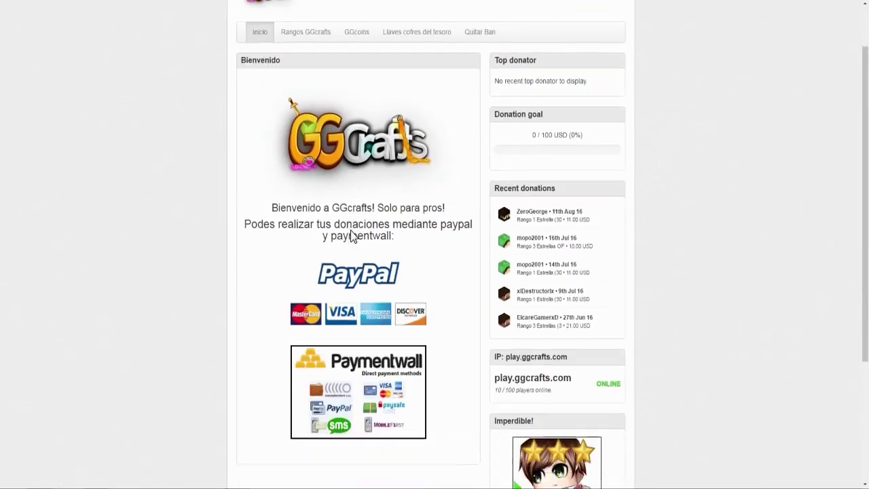
{"action": "scroll", "coordinate": [223, 237], "scroll_direction": "up", "scroll_amount": 3}
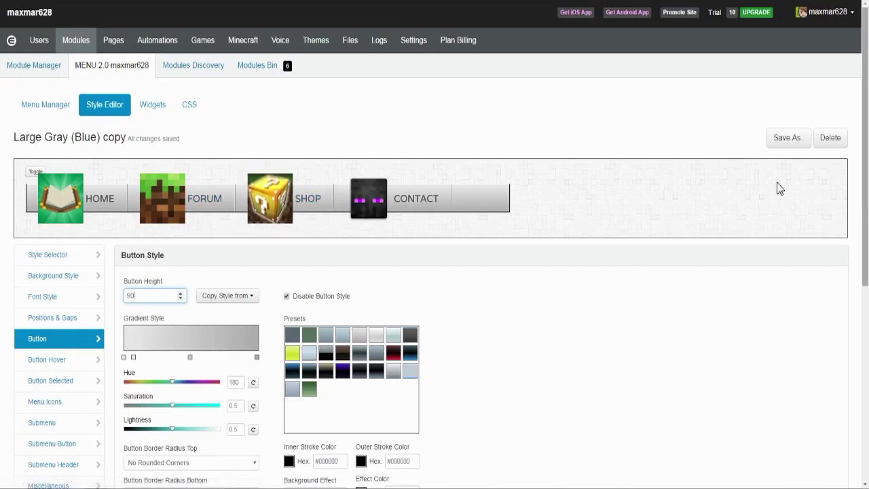
- Return to the site's module list and open the MENU 2.0 menu bar module for editing
{"action": "left_click", "coordinate": [27, 67]}
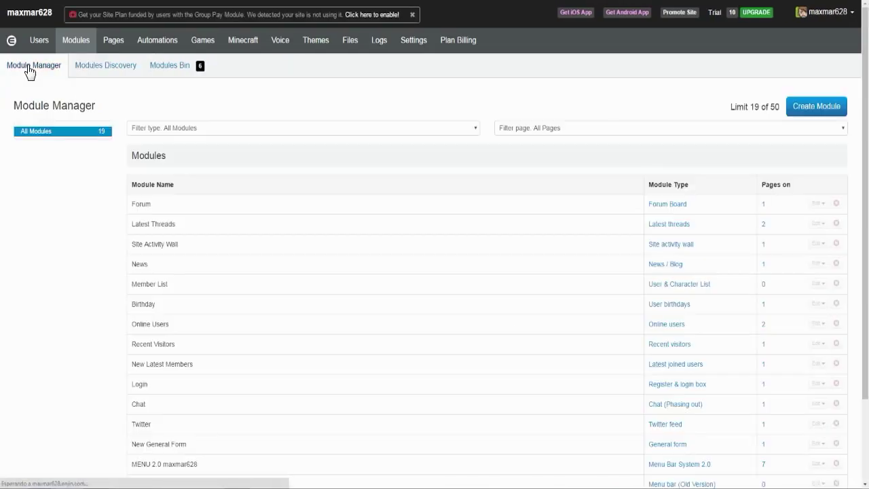
{"action": "scroll", "coordinate": [492, 401], "scroll_direction": "down", "scroll_amount": 3}
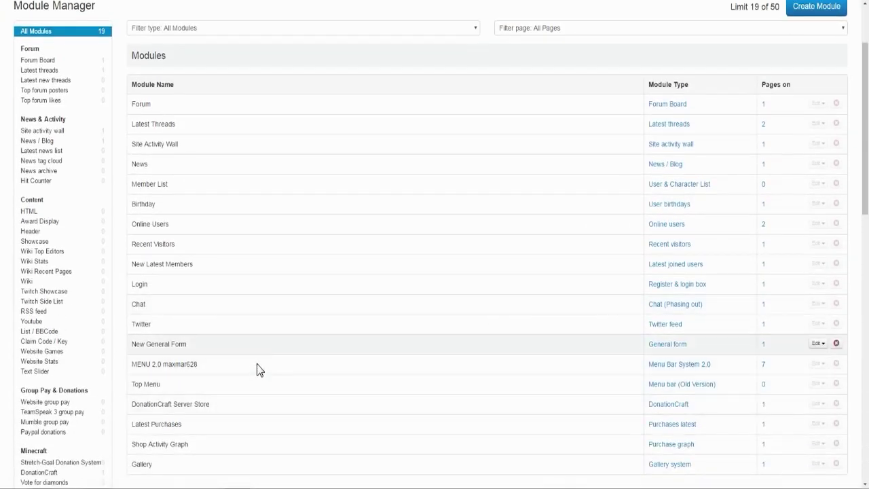
{"action": "left_click", "coordinate": [822, 365]}
{"action": "left_click", "coordinate": [827, 375]}
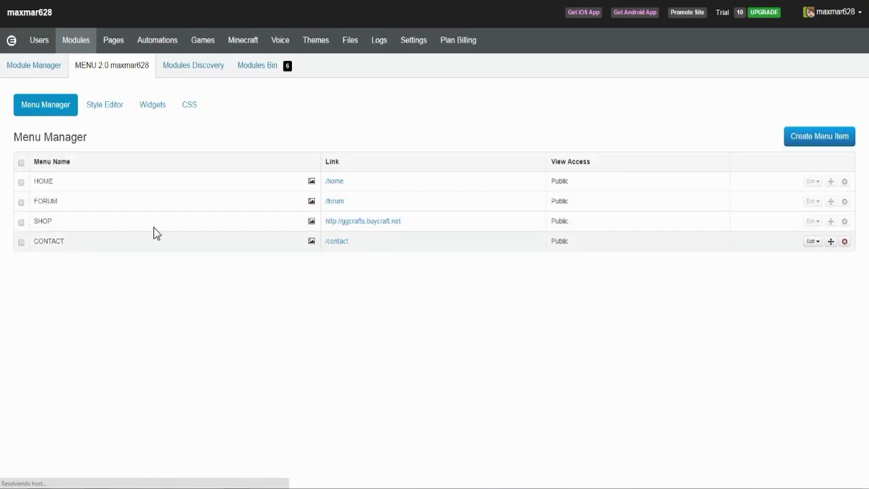
- Edit the SHOP menu item so that its store link opens in a new window, and save the item
{"action": "left_click", "coordinate": [815, 221]}
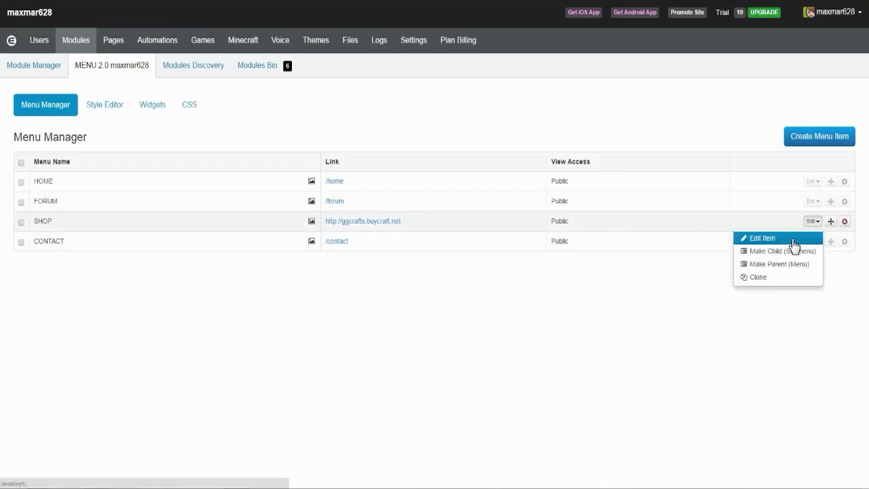
{"action": "left_click", "coordinate": [792, 238]}
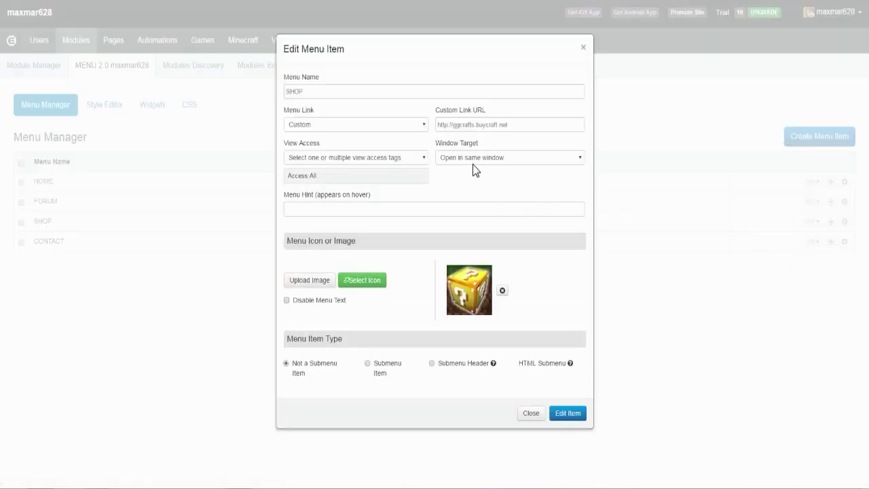
{"action": "left_click_drag", "start_coordinate": [437, 144], "coordinate": [507, 151]}
{"action": "left_click", "coordinate": [490, 169]}
{"action": "left_click", "coordinate": [488, 163]}
{"action": "left_click", "coordinate": [482, 184]}
{"action": "left_click", "coordinate": [570, 415]}
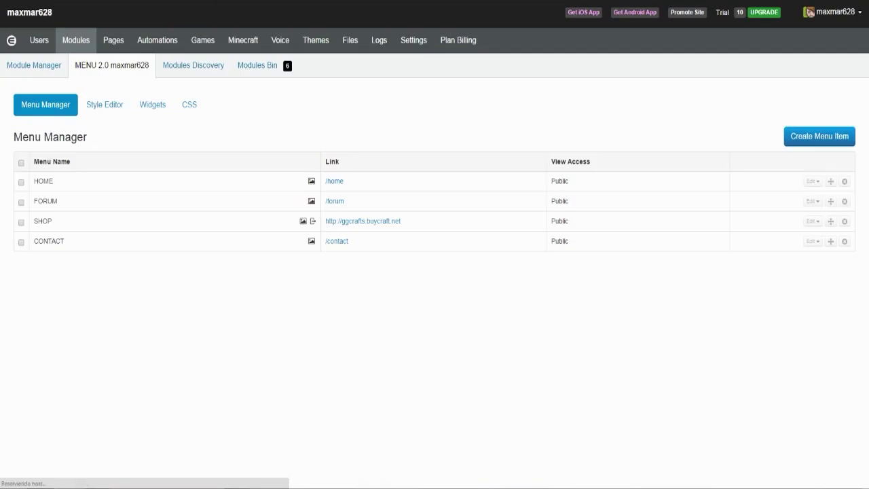
- Test the SHOP menu link from the live home page and return to the site
{"action": "left_click", "coordinate": [38, 20]}
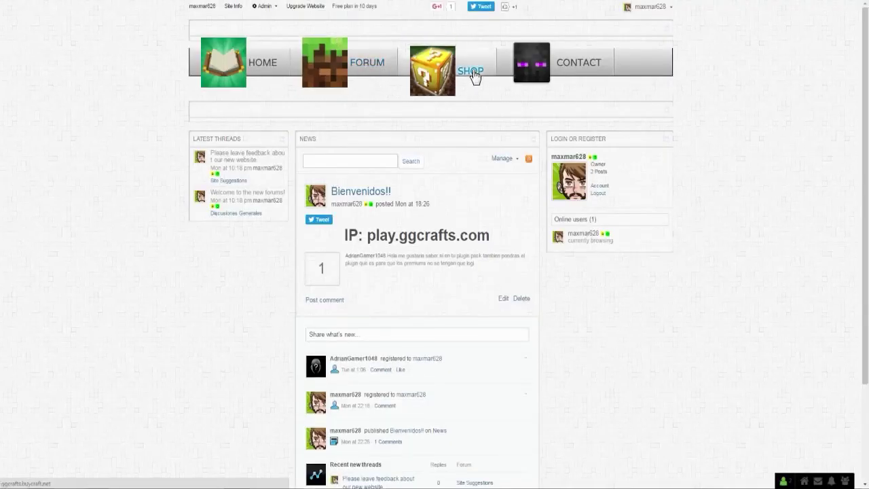
{"action": "left_click", "coordinate": [475, 80]}
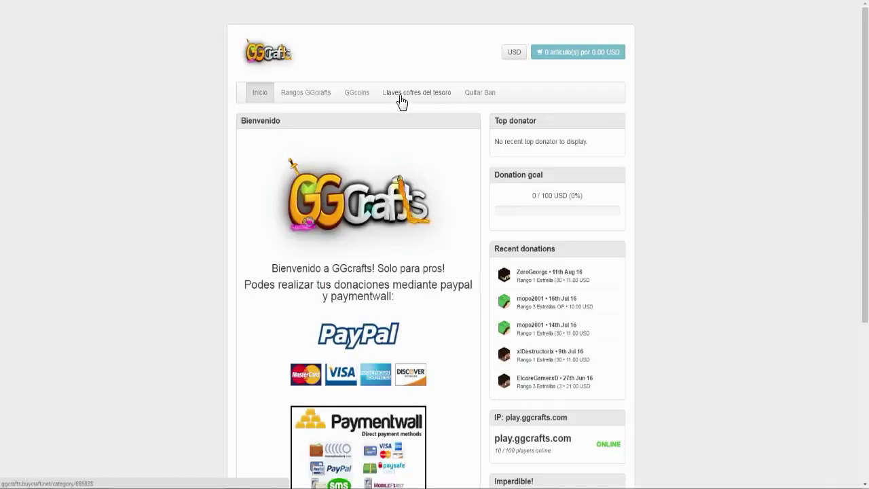
{"action": "scroll", "coordinate": [385, 156], "scroll_direction": "down", "scroll_amount": 2}
{"action": "key", "text": "alt+Left"}
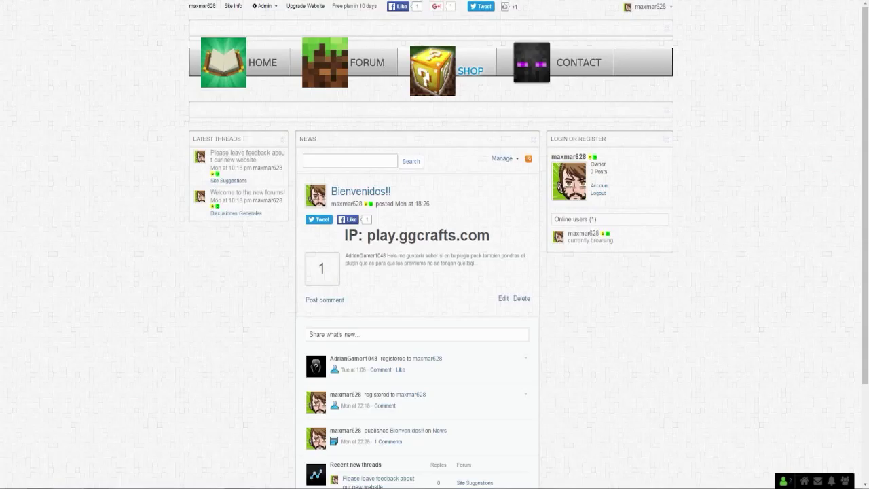
{"action": "scroll", "coordinate": [310, 267], "scroll_direction": "down", "scroll_amount": 2}
{"action": "scroll", "coordinate": [312, 283], "scroll_direction": "up", "scroll_amount": 1}
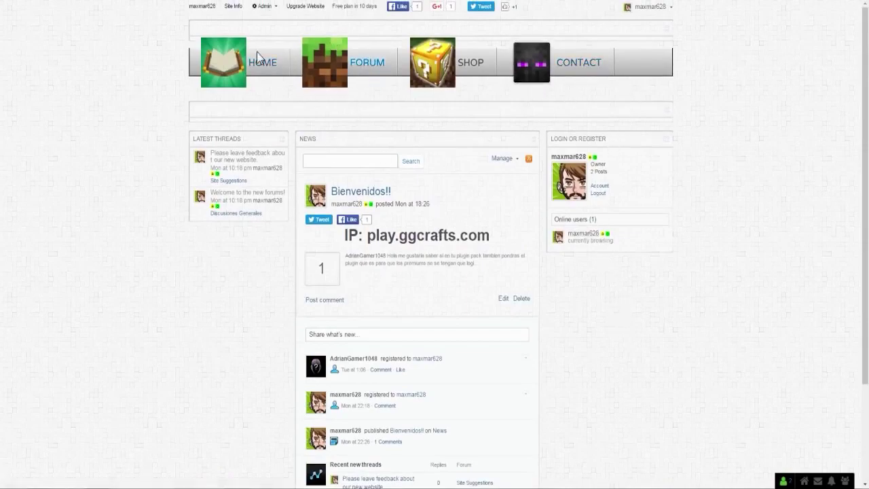
{"action": "scroll", "coordinate": [425, 281], "scroll_direction": "down", "scroll_amount": 1}
{"action": "scroll", "coordinate": [641, 118], "scroll_direction": "up", "scroll_amount": 1}
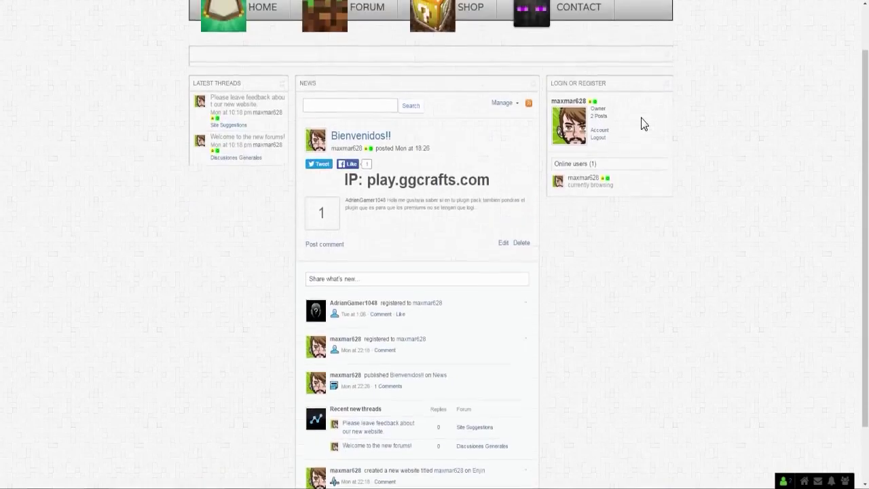
{"action": "scroll", "coordinate": [613, 253], "scroll_direction": "down", "scroll_amount": 1}
{"action": "scroll", "coordinate": [360, 305], "scroll_direction": "up", "scroll_amount": 1}
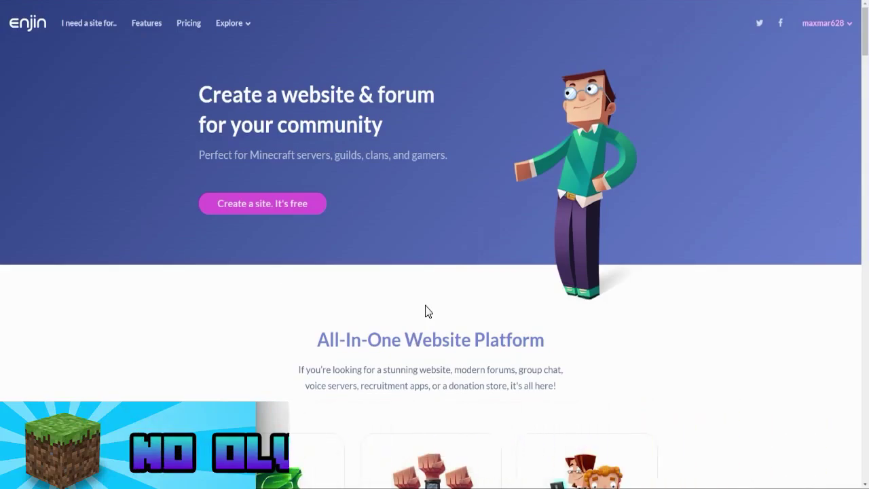
- Look through the Enjin home page's sections on the website platform, Minecraft, guild and clan sites, recruiting, social network and testimonials
{"action": "scroll", "coordinate": [493, 285], "scroll_direction": "down", "scroll_amount": 4}
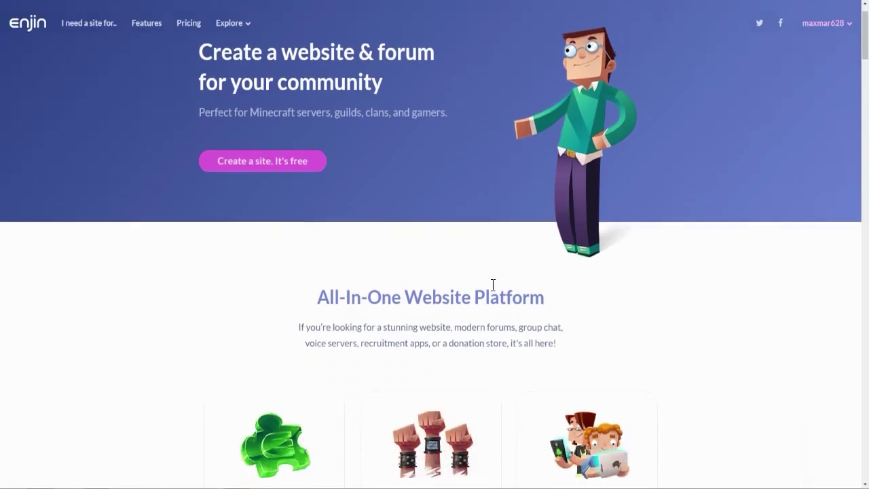
{"action": "scroll", "coordinate": [492, 291], "scroll_direction": "up", "scroll_amount": 1}
{"action": "scroll", "coordinate": [492, 290], "scroll_direction": "up", "scroll_amount": 2}
{"action": "scroll", "coordinate": [492, 291], "scroll_direction": "down", "scroll_amount": 8}
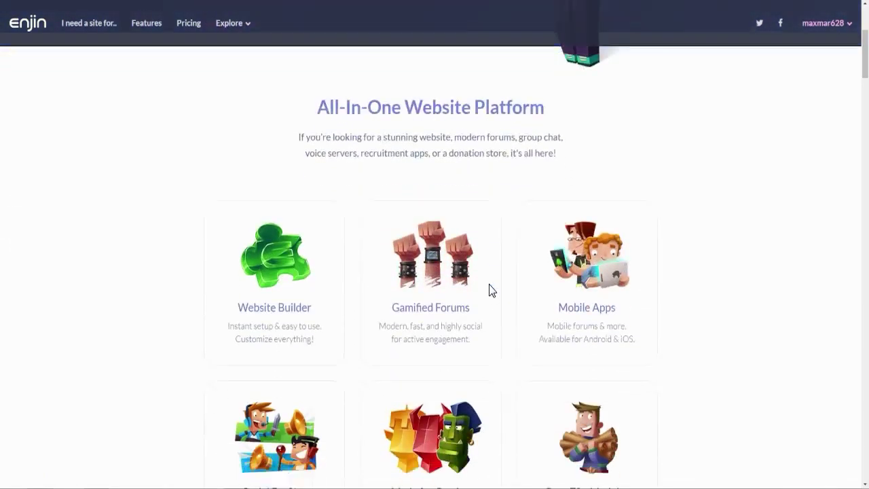
{"action": "scroll", "coordinate": [489, 283], "scroll_direction": "down", "scroll_amount": 5}
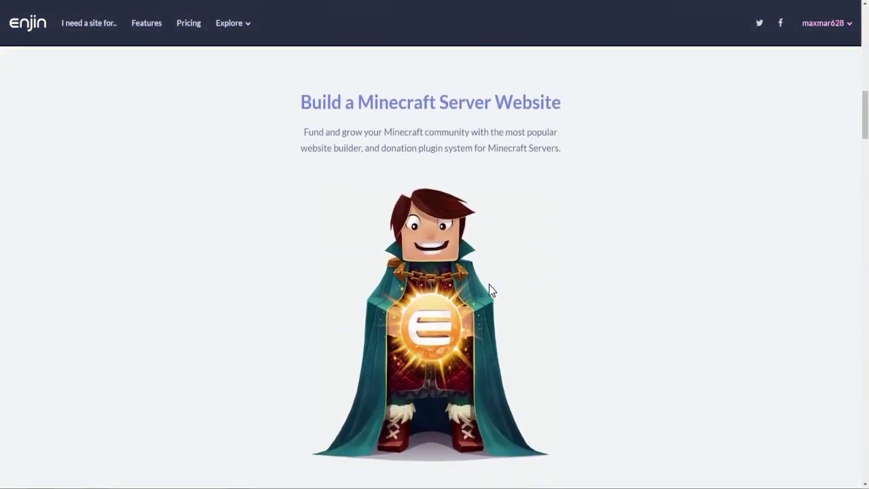
{"action": "scroll", "coordinate": [488, 284], "scroll_direction": "down", "scroll_amount": 5}
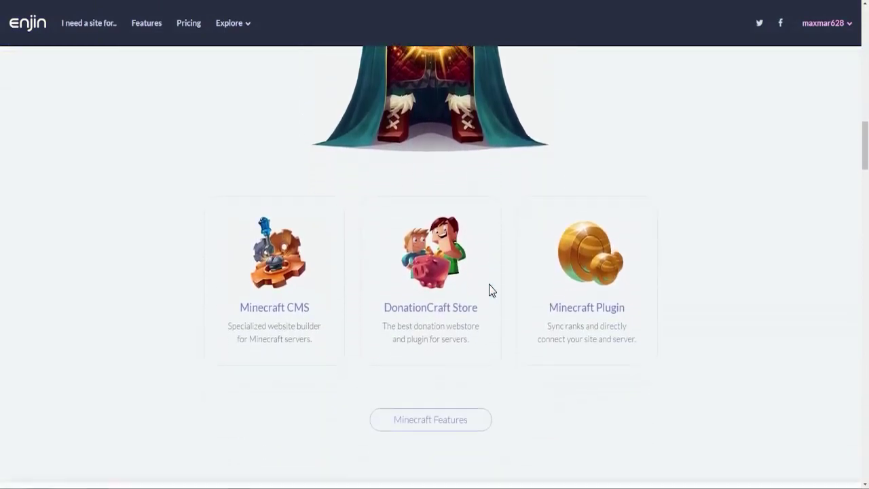
{"action": "scroll", "coordinate": [492, 291], "scroll_direction": "down", "scroll_amount": 5}
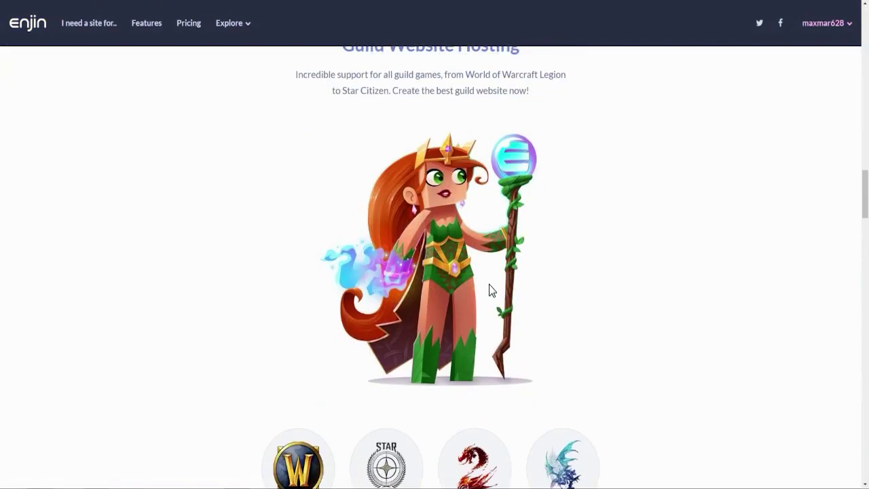
{"action": "scroll", "coordinate": [492, 291], "scroll_direction": "down", "scroll_amount": 7}
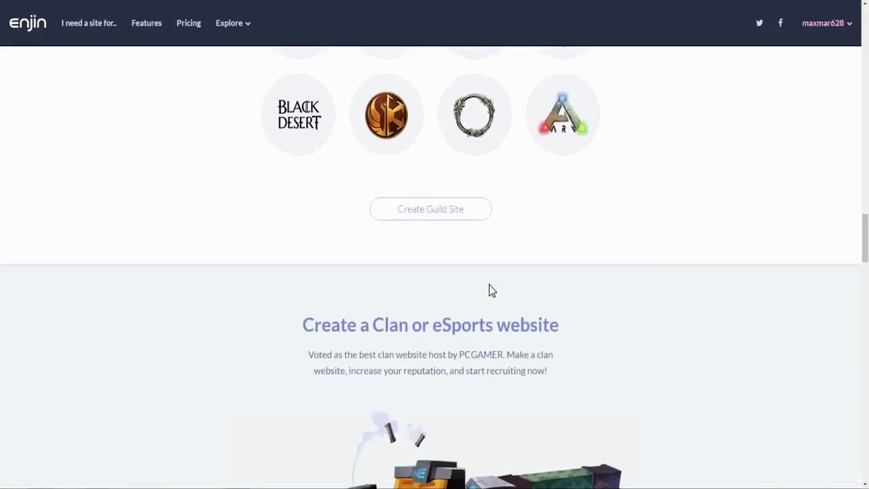
{"action": "scroll", "coordinate": [492, 291], "scroll_direction": "down", "scroll_amount": 1}
{"action": "scroll", "coordinate": [492, 290], "scroll_direction": "down", "scroll_amount": 1}
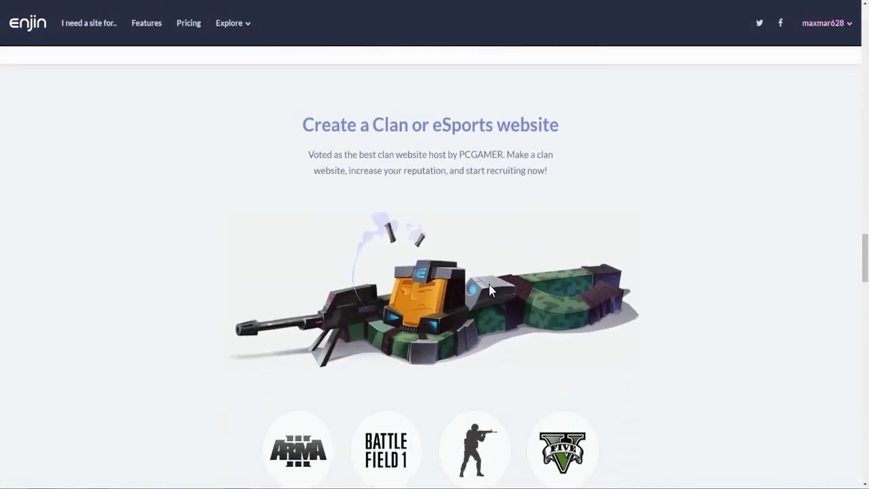
{"action": "scroll", "coordinate": [493, 291], "scroll_direction": "down", "scroll_amount": 1}
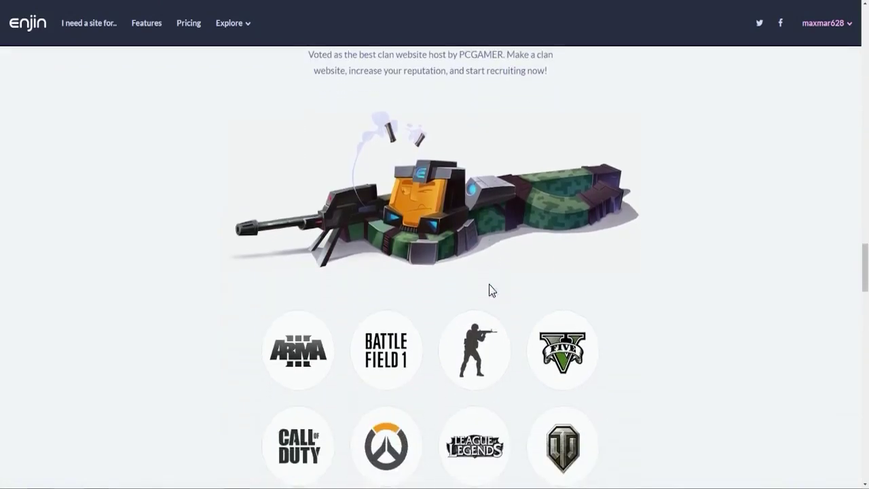
{"action": "scroll", "coordinate": [492, 291], "scroll_direction": "down", "scroll_amount": 5}
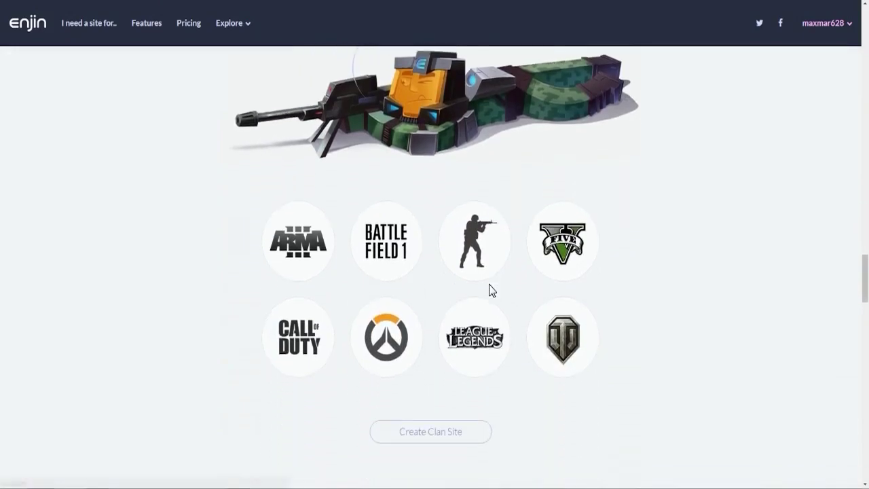
{"action": "scroll", "coordinate": [493, 291], "scroll_direction": "down", "scroll_amount": 4}
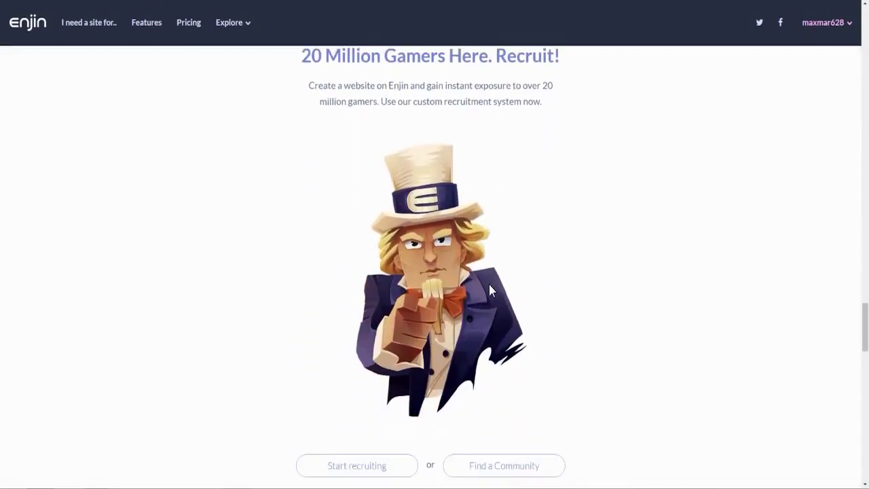
{"action": "scroll", "coordinate": [492, 291], "scroll_direction": "up", "scroll_amount": 1}
{"action": "scroll", "coordinate": [492, 290], "scroll_direction": "up", "scroll_amount": 1}
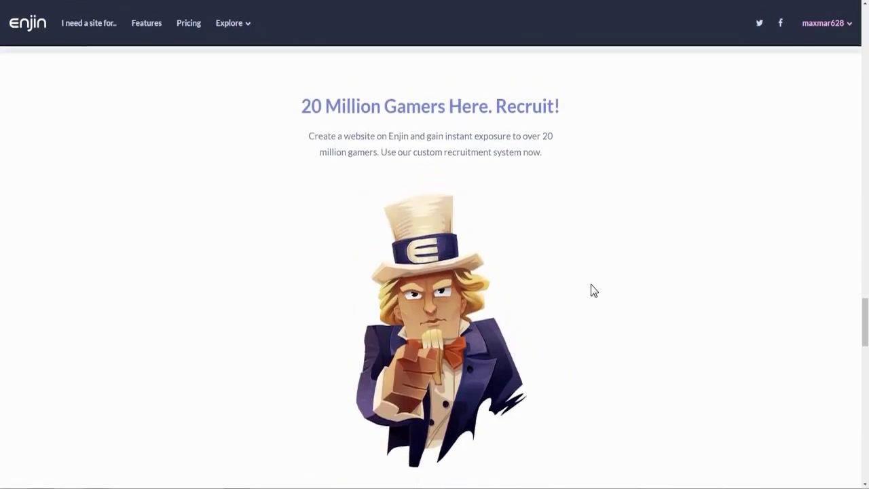
{"action": "scroll", "coordinate": [593, 291], "scroll_direction": "down", "scroll_amount": 10}
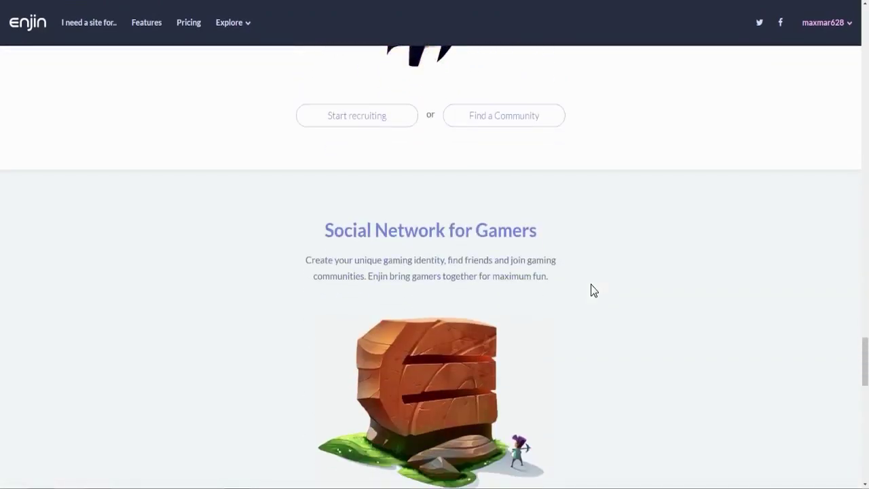
{"action": "scroll", "coordinate": [592, 290], "scroll_direction": "down", "scroll_amount": 5}
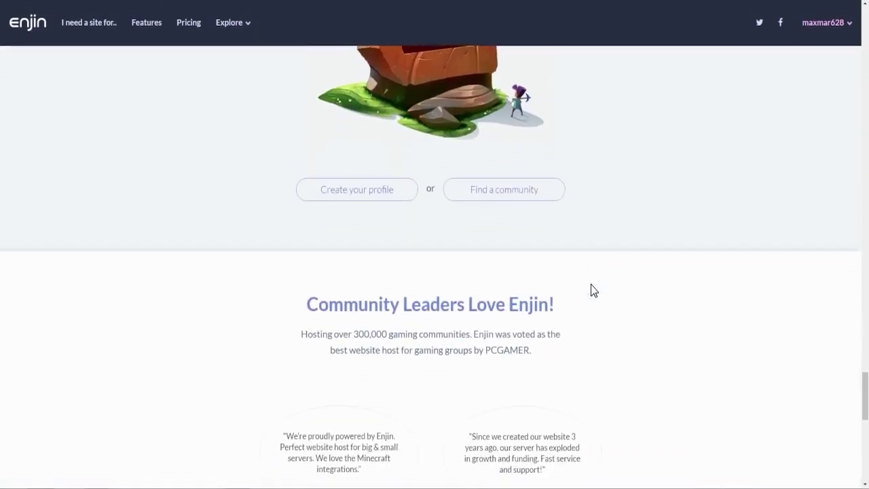
{"action": "scroll", "coordinate": [593, 291], "scroll_direction": "down", "scroll_amount": 5}
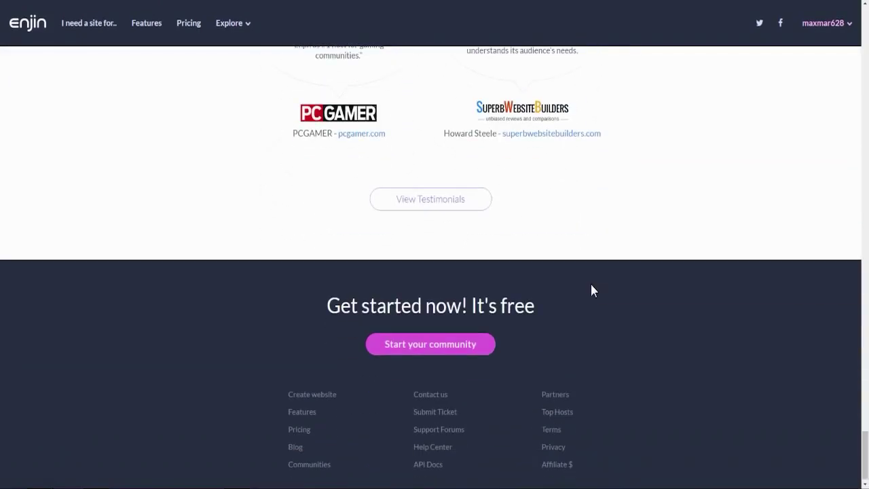
{"action": "scroll", "coordinate": [593, 291], "scroll_direction": "up", "scroll_amount": 8}
{"action": "scroll", "coordinate": [592, 286], "scroll_direction": "up", "scroll_amount": 12}
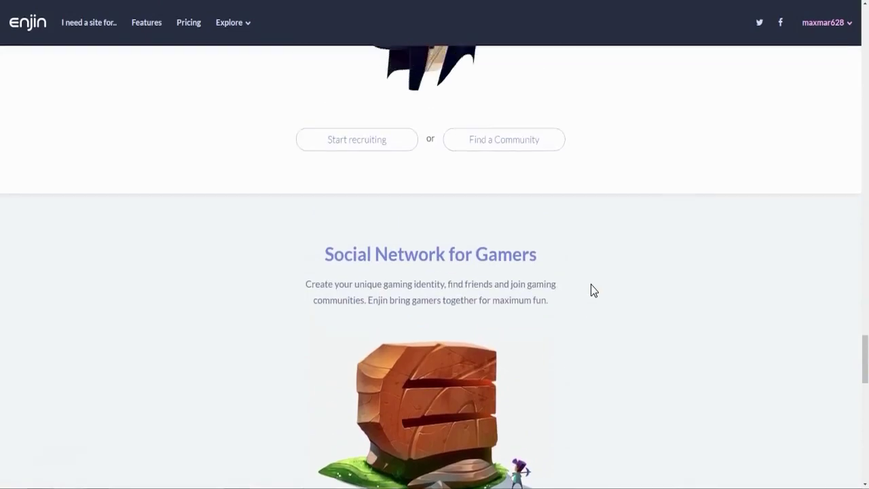
{"action": "scroll", "coordinate": [593, 291], "scroll_direction": "up", "scroll_amount": 15}
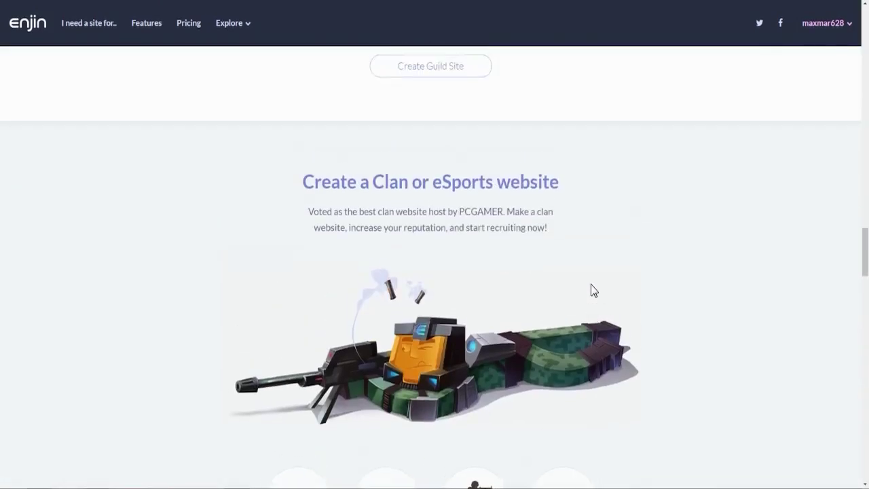
{"action": "scroll", "coordinate": [593, 291], "scroll_direction": "up", "scroll_amount": 4}
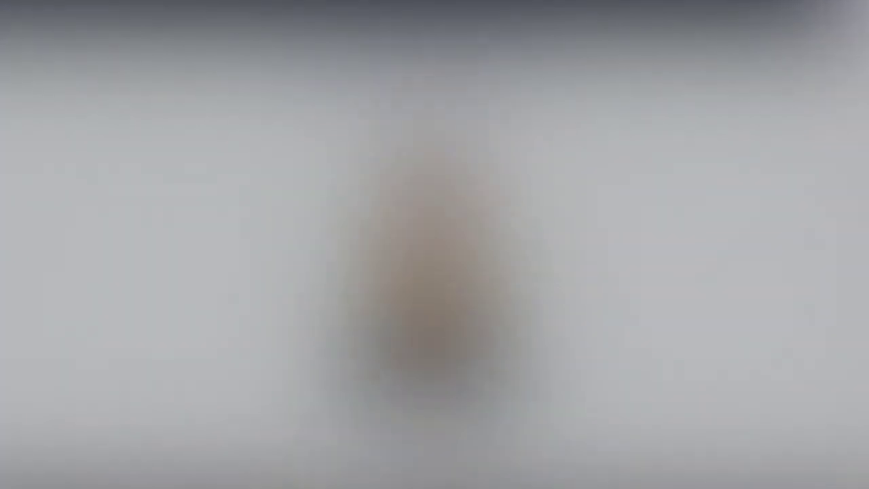